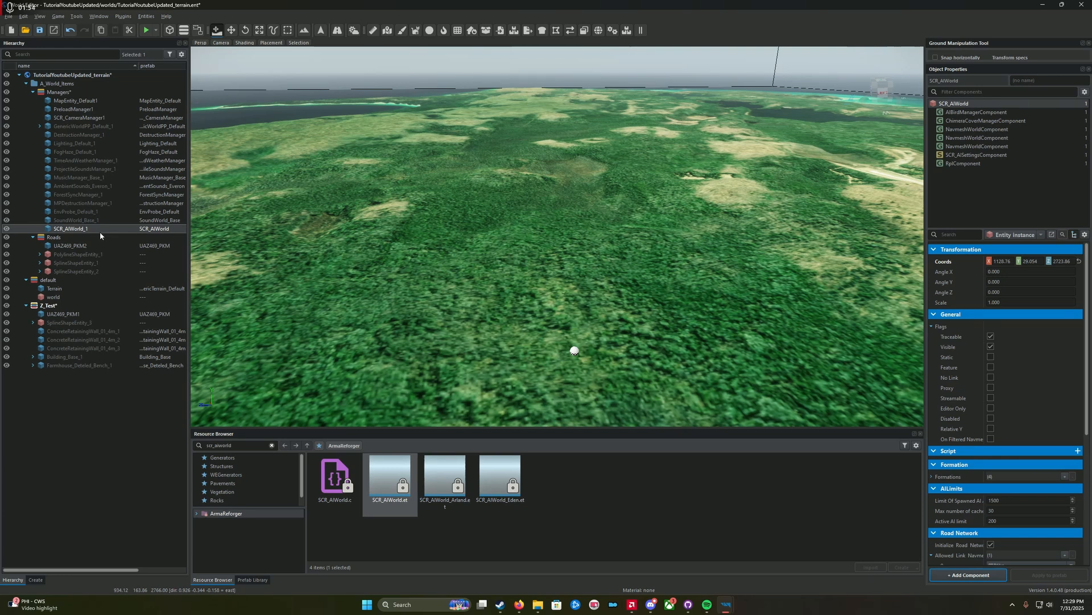
Delete the SCR_AIWorld_1 entity from the terrain world's Managers layer.
{"action": "left_click", "coordinate": [88, 221]}
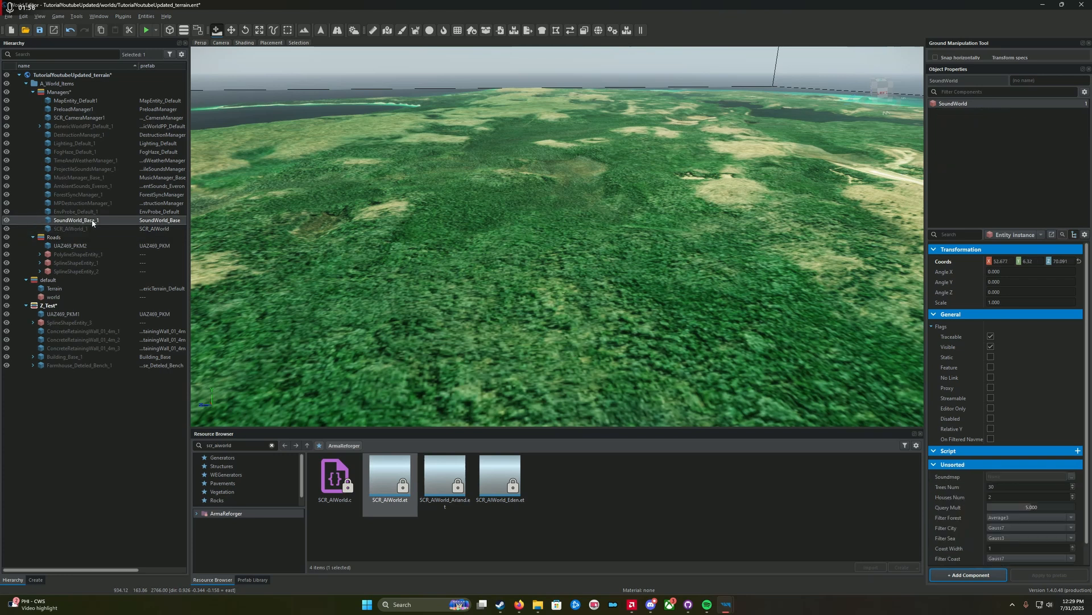
{"action": "left_click", "coordinate": [91, 229]}
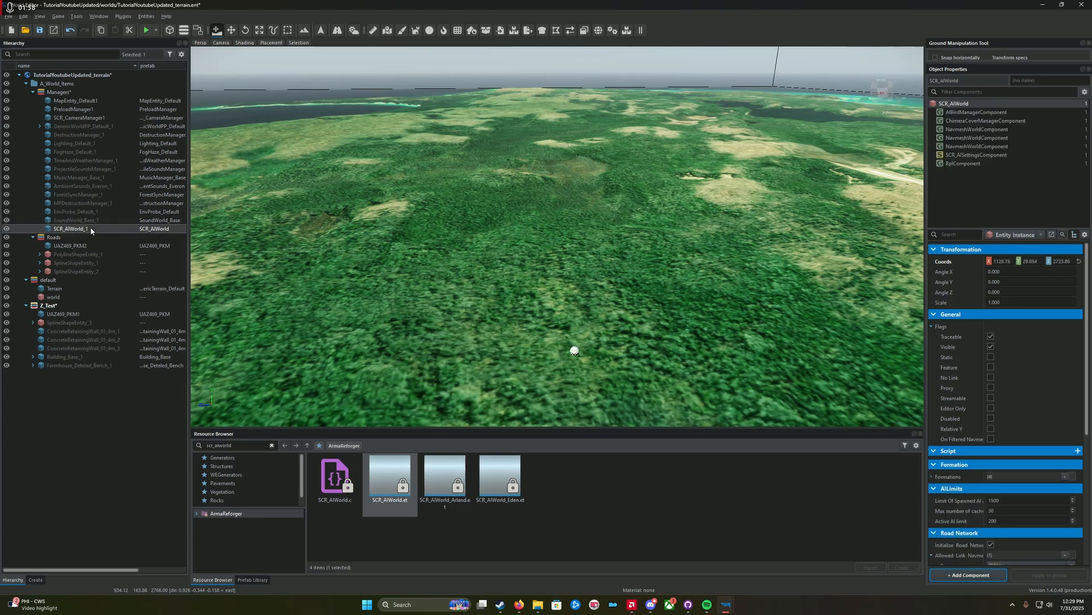
{"action": "key", "text": "Delete"}
{"action": "left_click", "coordinate": [548, 309]}
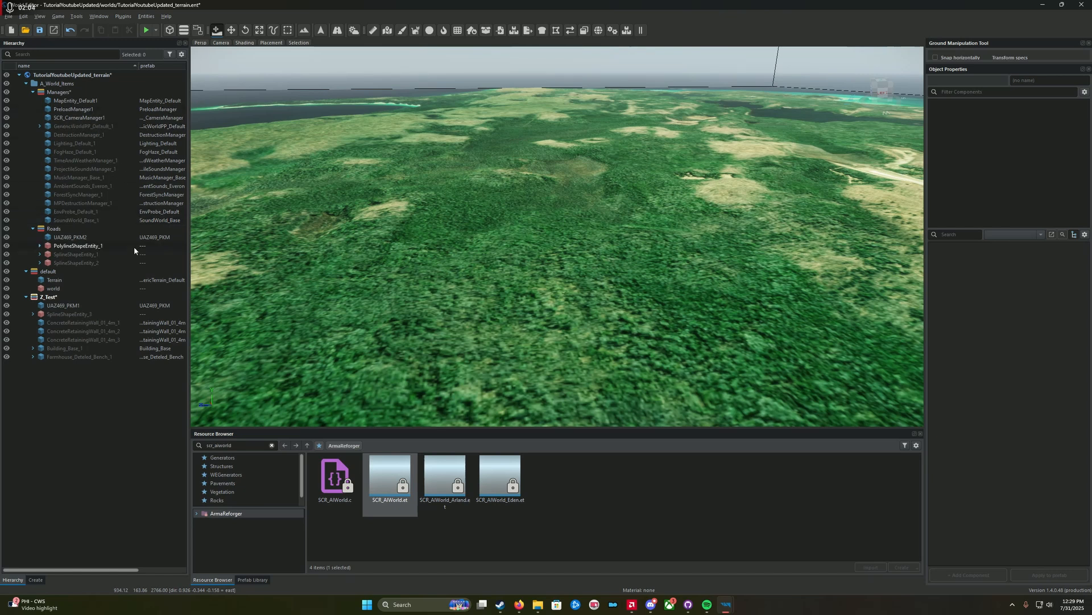
Search the project resources for "gamemode" and look through the available game mode prefabs.
{"action": "double_click", "coordinate": [237, 445]}
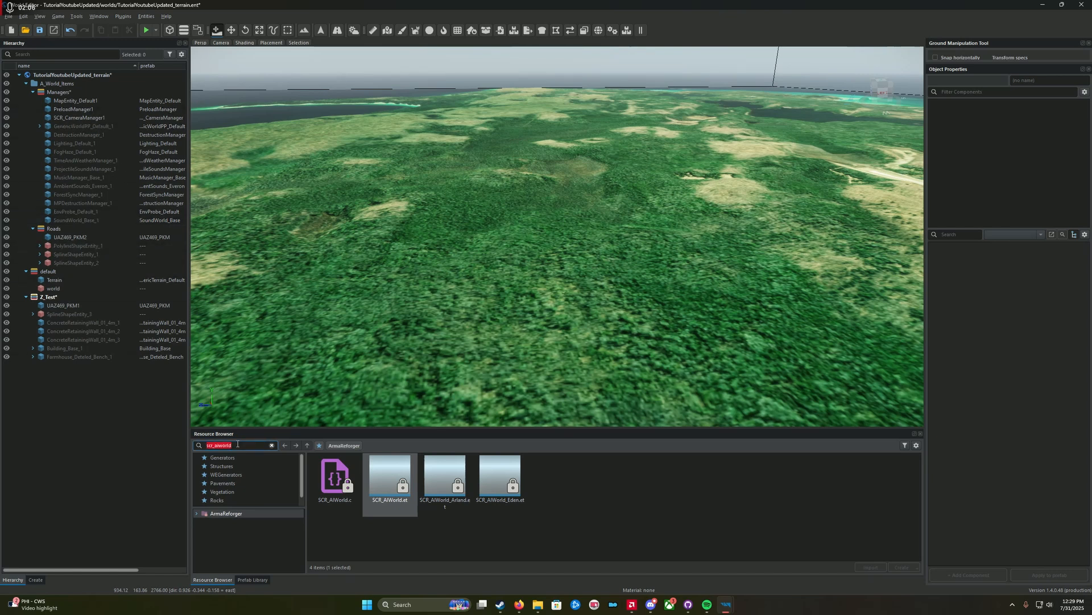
{"action": "type", "text": "gamemode"}
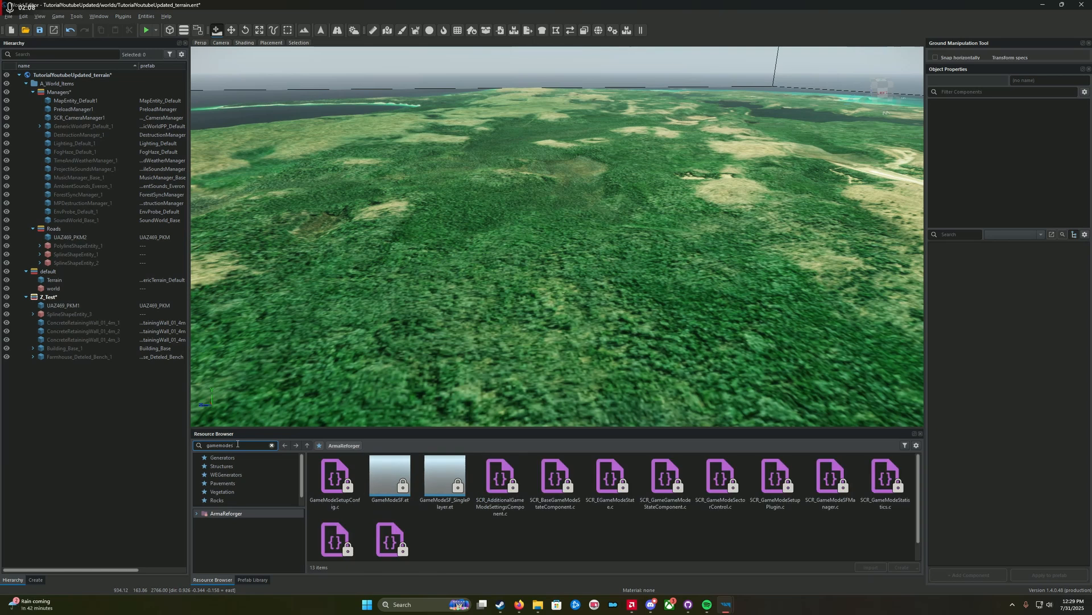
{"action": "scroll", "coordinate": [449, 474], "scroll_direction": "down", "scroll_amount": 1}
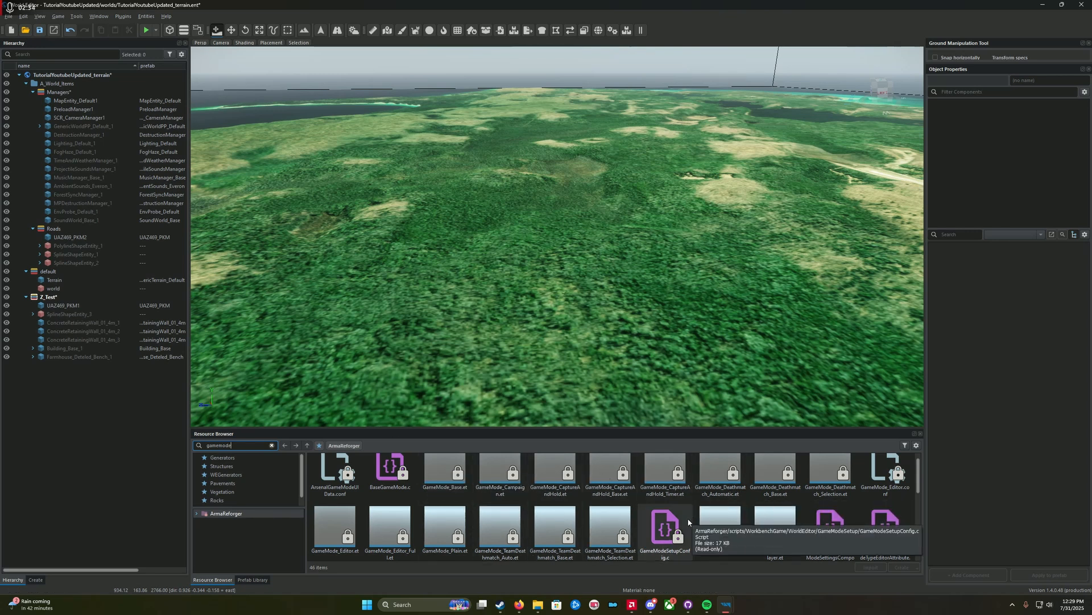
Save the terrain world and create a new world as a sub-scene of it.
{"action": "left_click", "coordinate": [42, 33]}
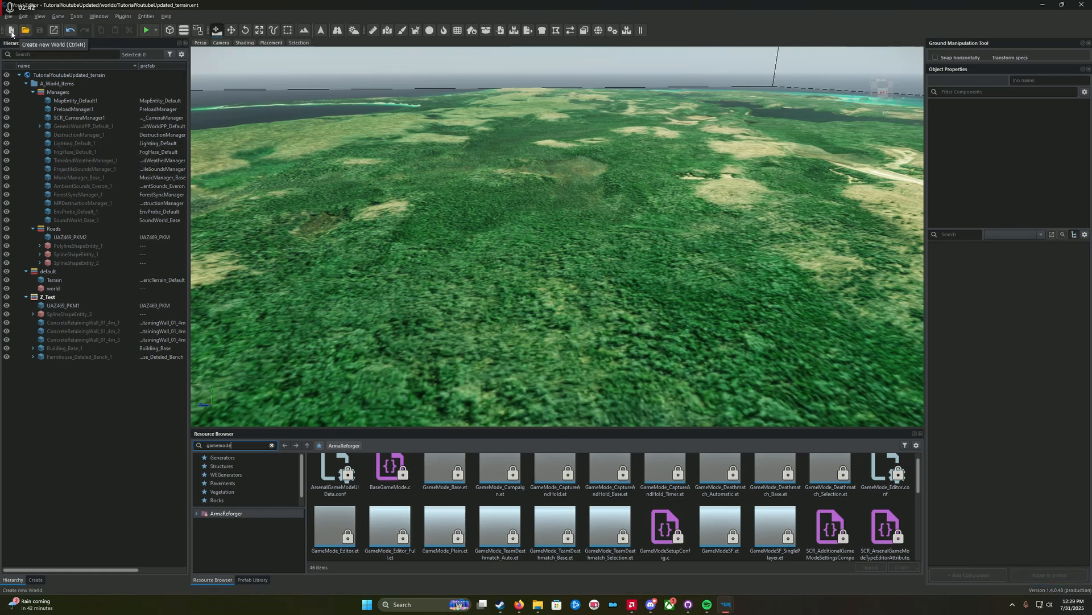
{"action": "left_click", "coordinate": [11, 32]}
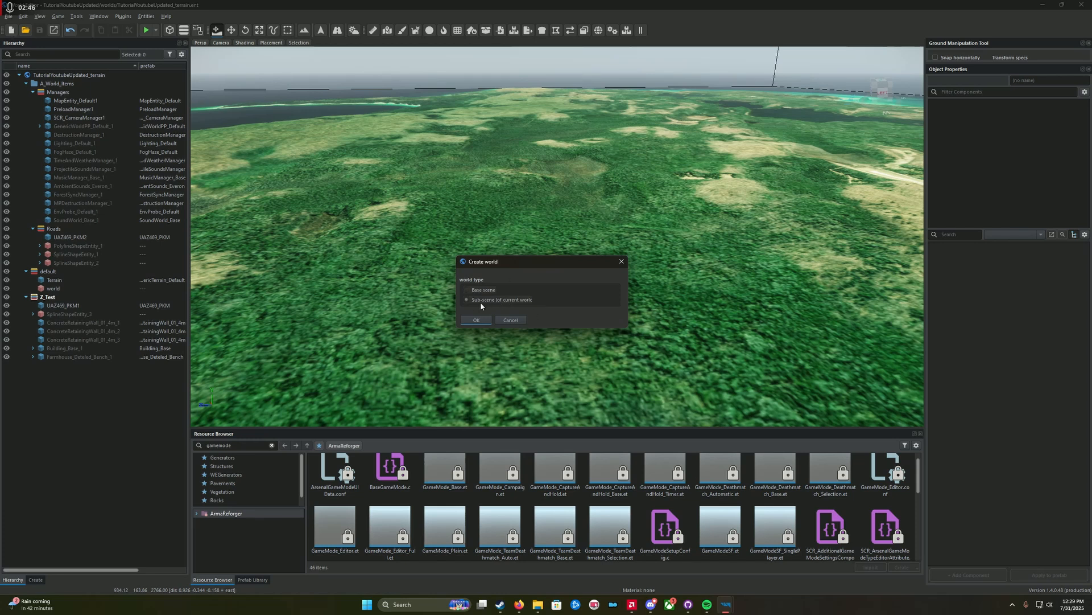
{"action": "left_click", "coordinate": [479, 318]}
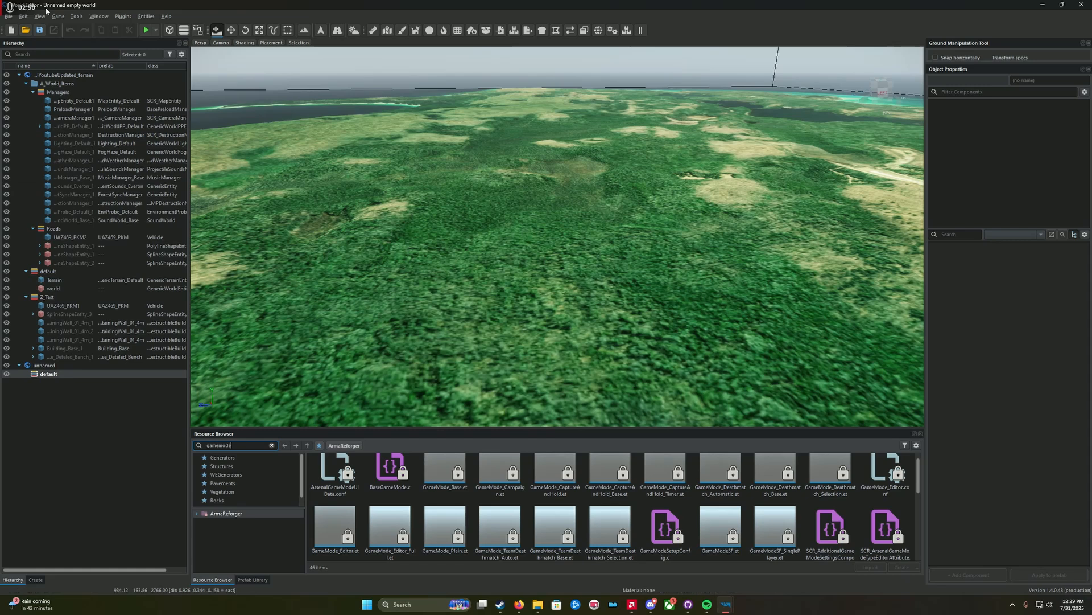
Save the new sub-scene in the worlds folder as TutorialYoutubeUpdated_Gamemaster_TUtorial.
{"action": "left_click", "coordinate": [55, 32]}
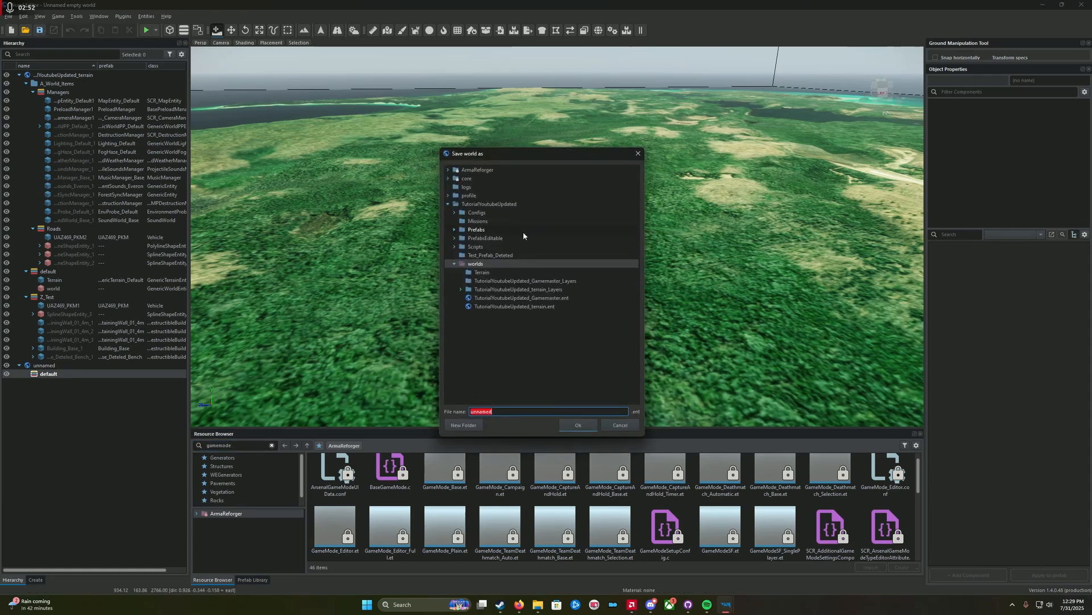
{"action": "left_click", "coordinate": [480, 263]}
{"action": "type", "text": "Tu"}
{"action": "type", "text": "TUtorial"}
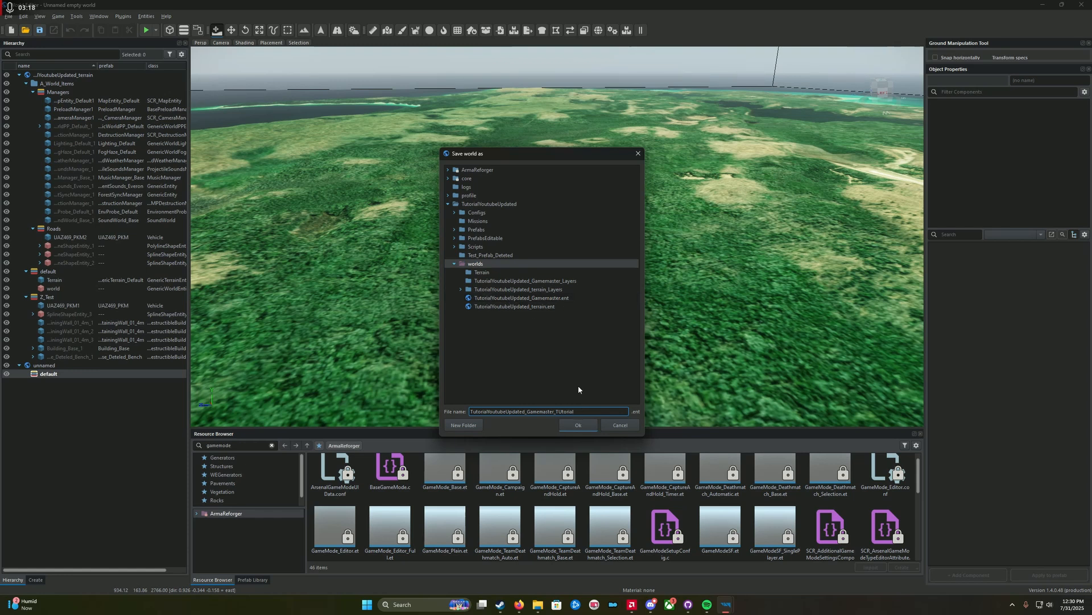
{"action": "left_click", "coordinate": [577, 426]}
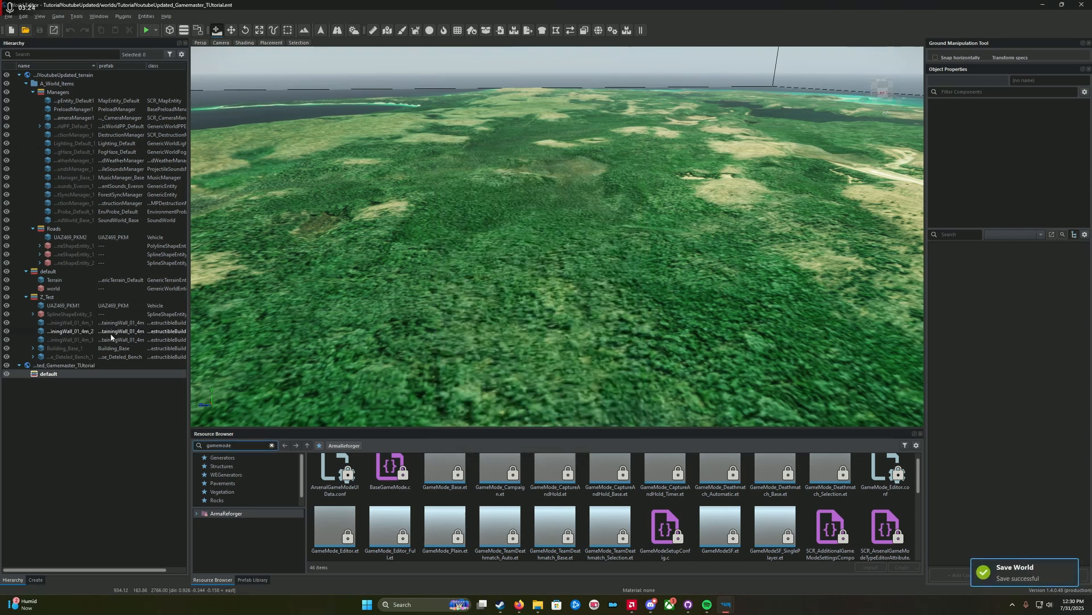
Close the World Editor, relaunch it from the Workbench and load TutorialYoutubeUpdated_Gamemaster_TUtorial.ent.
{"action": "left_click", "coordinate": [1083, 4]}
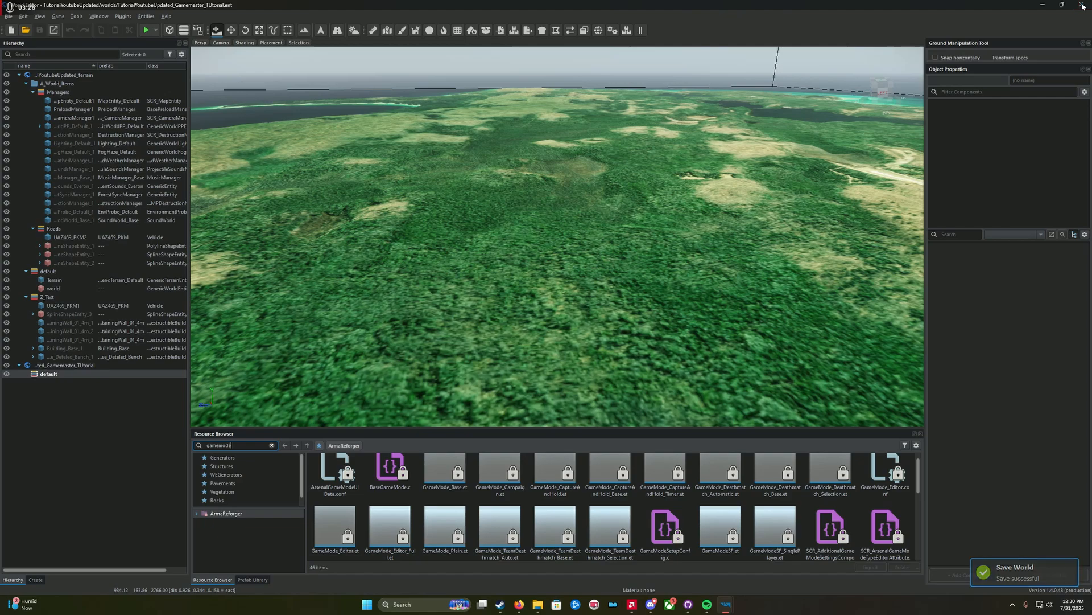
{"action": "left_click", "coordinate": [726, 604]}
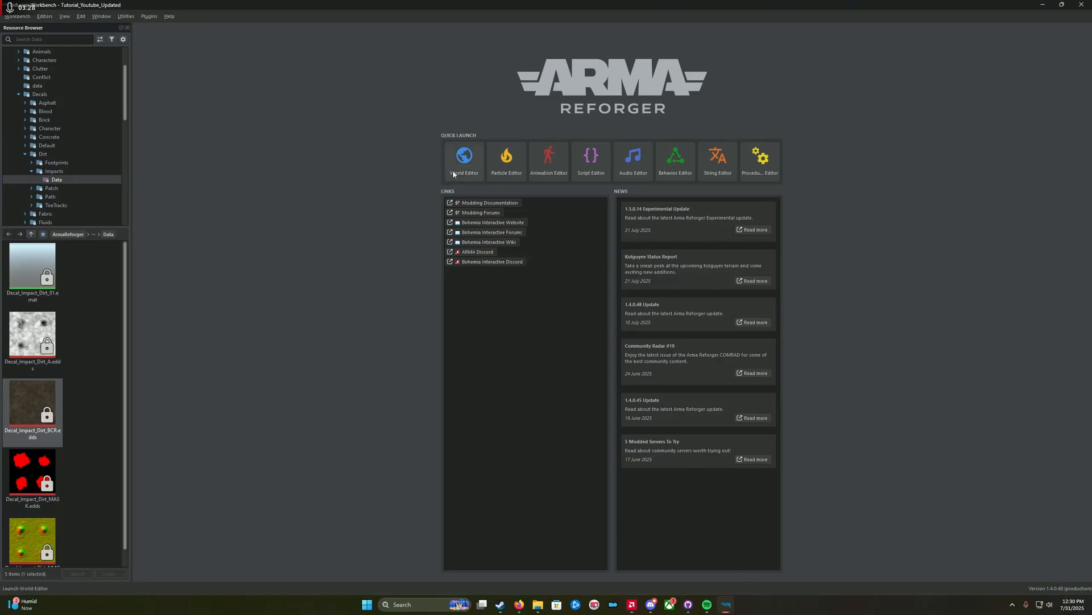
{"action": "left_click", "coordinate": [465, 160]}
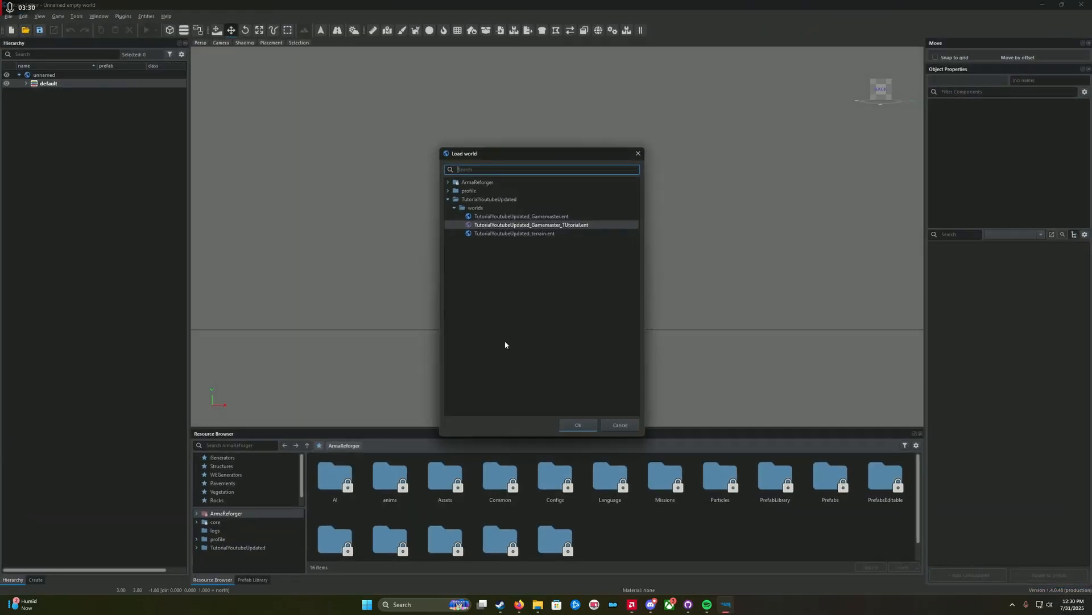
{"action": "left_click", "coordinate": [578, 424]}
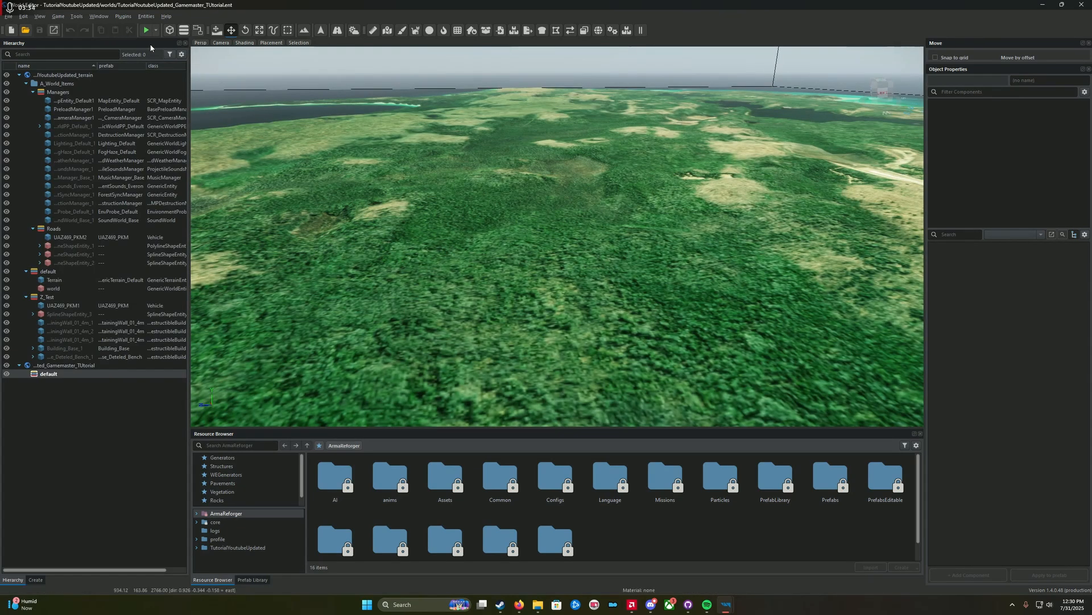
Fly over the island terrain and examine the corners of the world bounds box around it.
{"action": "key", "text": "w"}
{"action": "right_click_drag", "start_coordinate": [435, 179], "coordinate": [364, 103]}
{"action": "key", "text": "w"}
{"action": "key", "text": "w"}
{"action": "key", "text": "w"}
{"action": "key", "text": "w"}
{"action": "right_click_drag", "start_coordinate": [557, 236], "coordinate": [404, 343]}
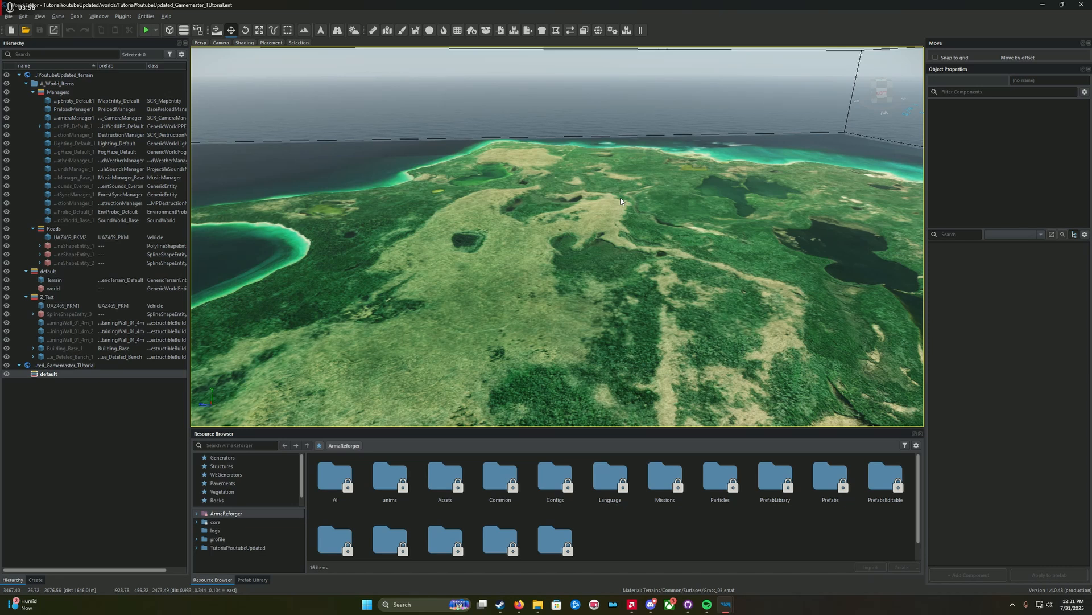
{"action": "right_click_drag", "start_coordinate": [376, 175], "coordinate": [362, 163]}
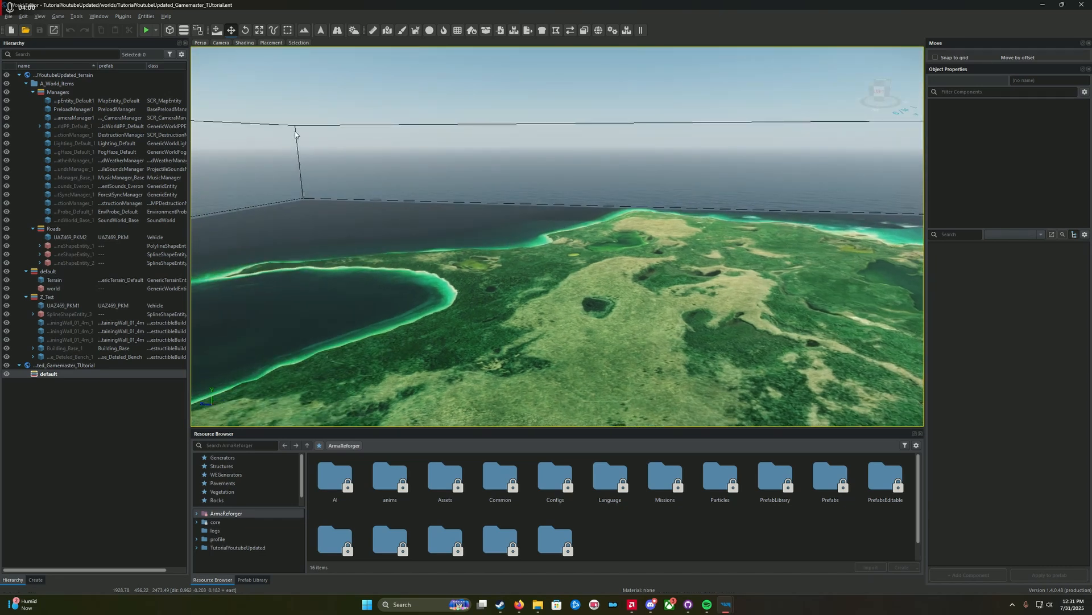
{"action": "right_click_drag", "start_coordinate": [295, 134], "coordinate": [465, 149]}
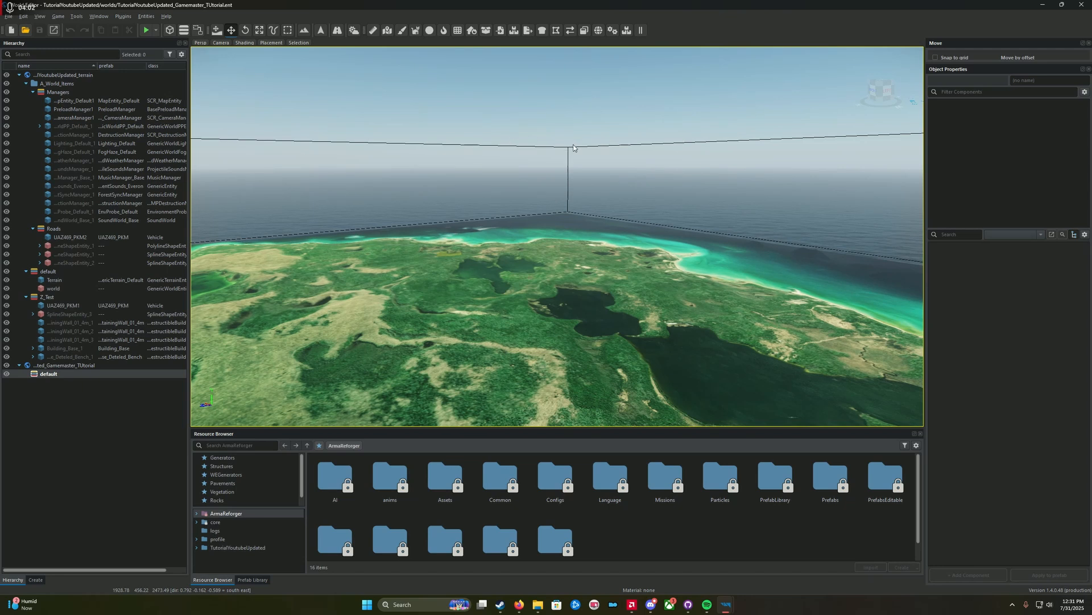
{"action": "right_click_drag", "start_coordinate": [568, 224], "coordinate": [555, 223]}
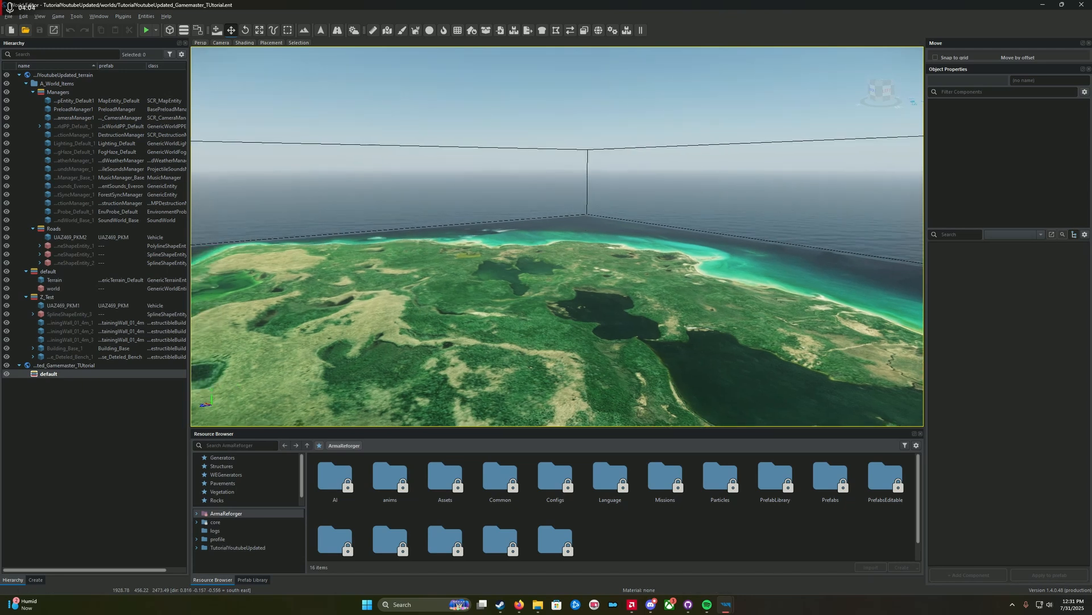
Check the World Bounds display option and look along the bounding box edges around the terrain.
{"action": "left_click", "coordinate": [40, 17]}
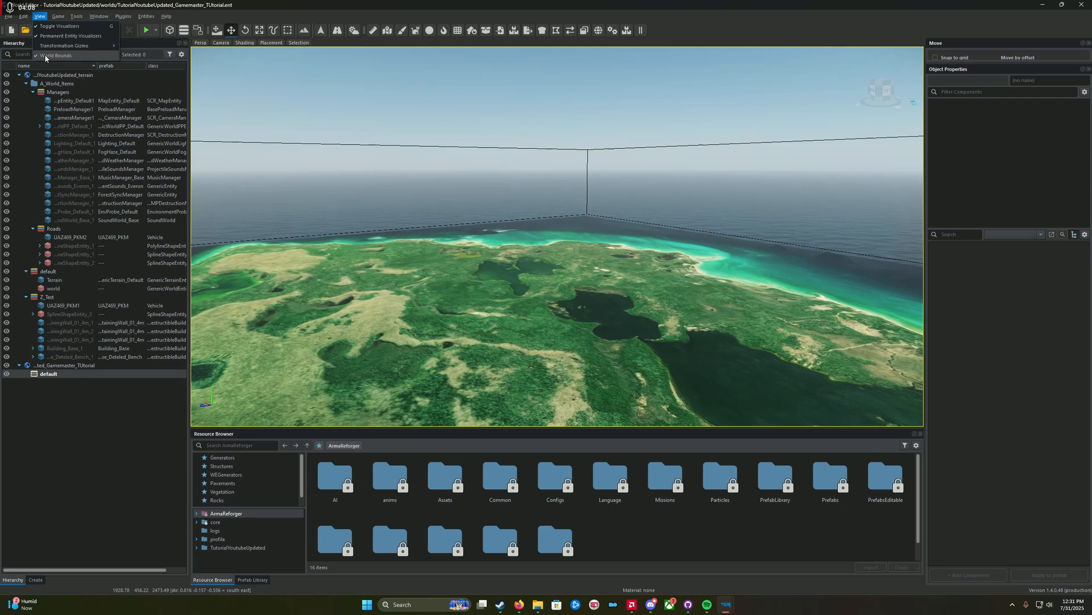
{"action": "right_click_drag", "start_coordinate": [351, 238], "coordinate": [255, 241]}
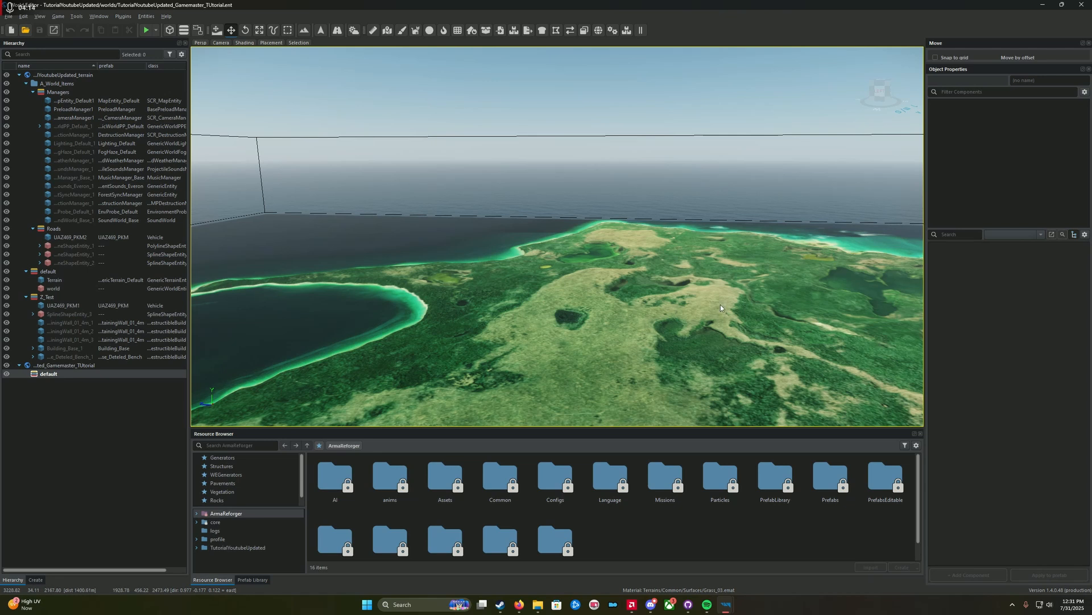
{"action": "scroll", "coordinate": [691, 298], "scroll_direction": "up", "scroll_amount": 3}
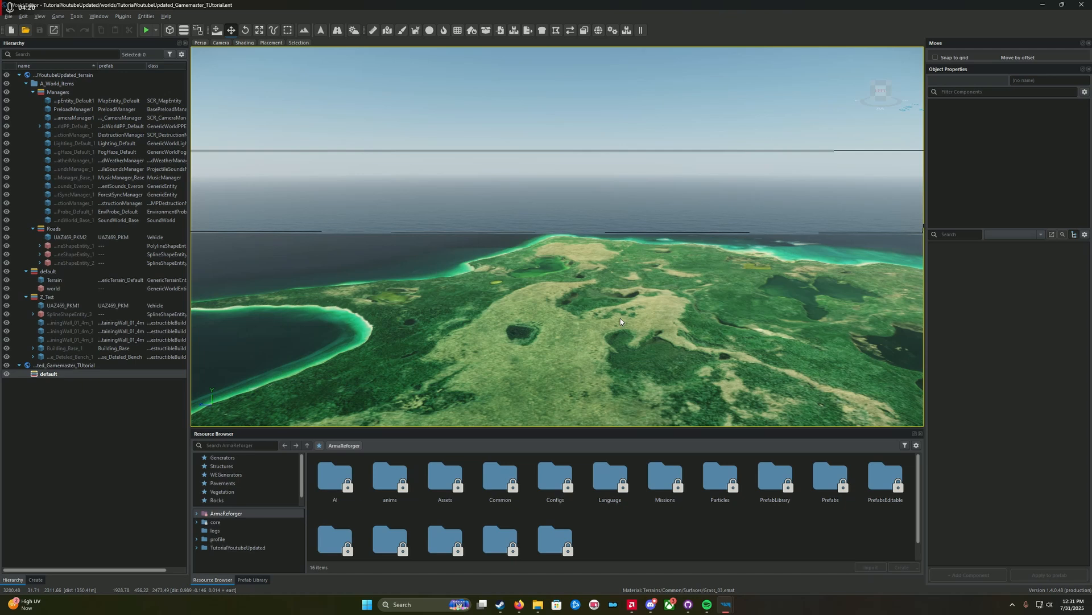
{"action": "right_click_drag", "start_coordinate": [619, 318], "coordinate": [711, 306]}
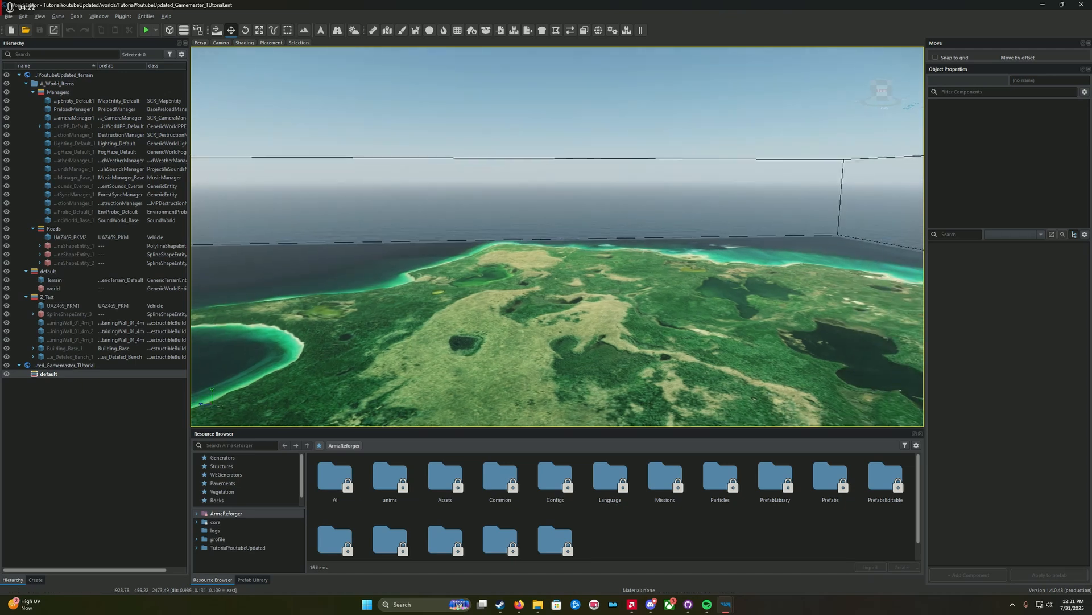
{"action": "right_click_drag", "start_coordinate": [548, 317], "coordinate": [484, 289]}
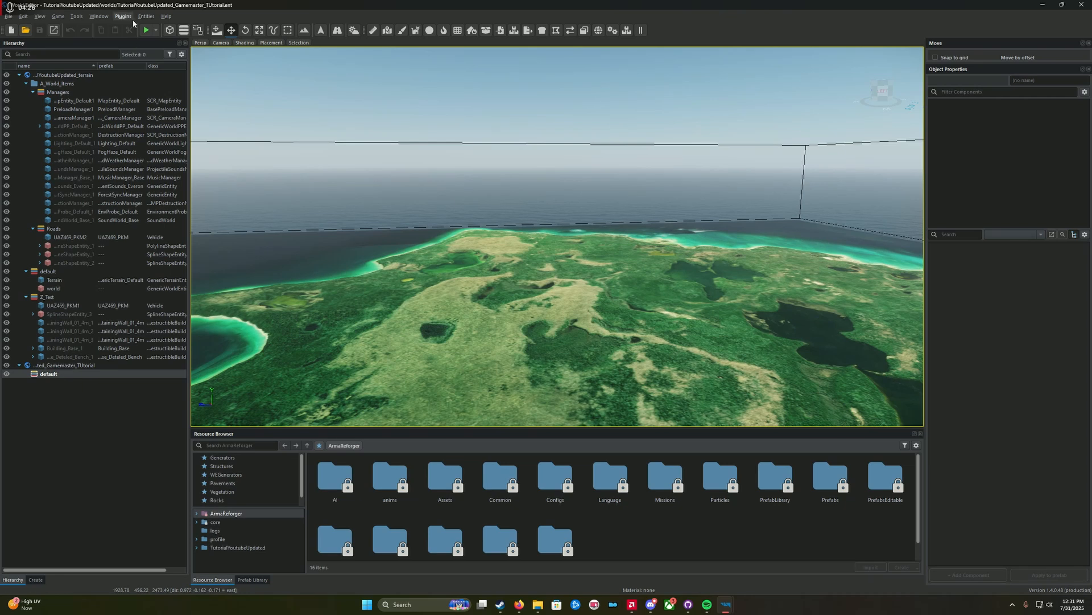
Start the Game Mode Setup plugin with the GameMaster.conf template and proceed to the world scan.
{"action": "left_click", "coordinate": [124, 16]}
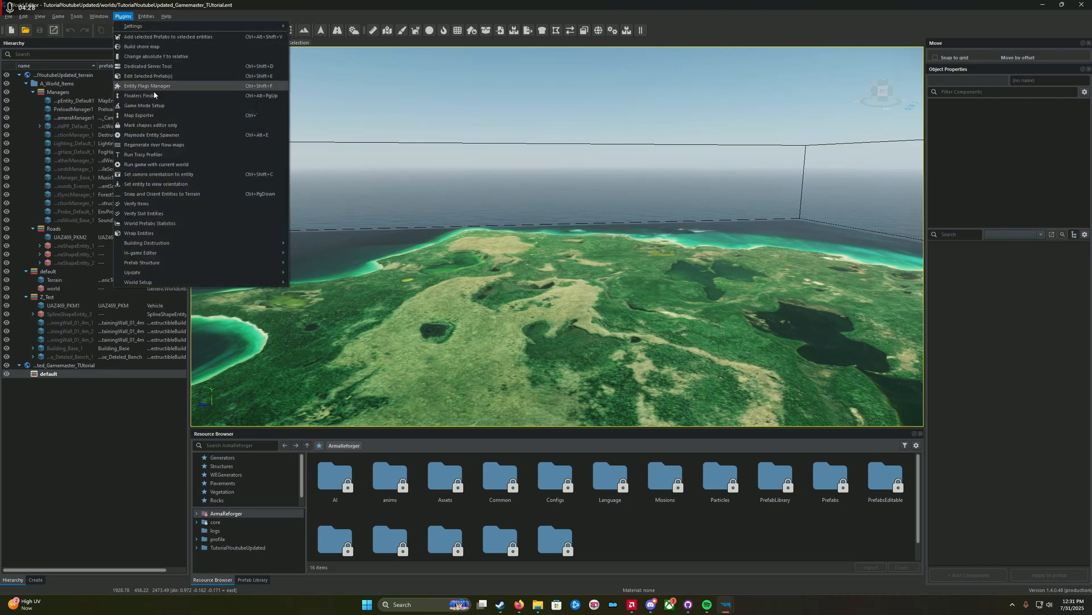
{"action": "left_click", "coordinate": [144, 105]}
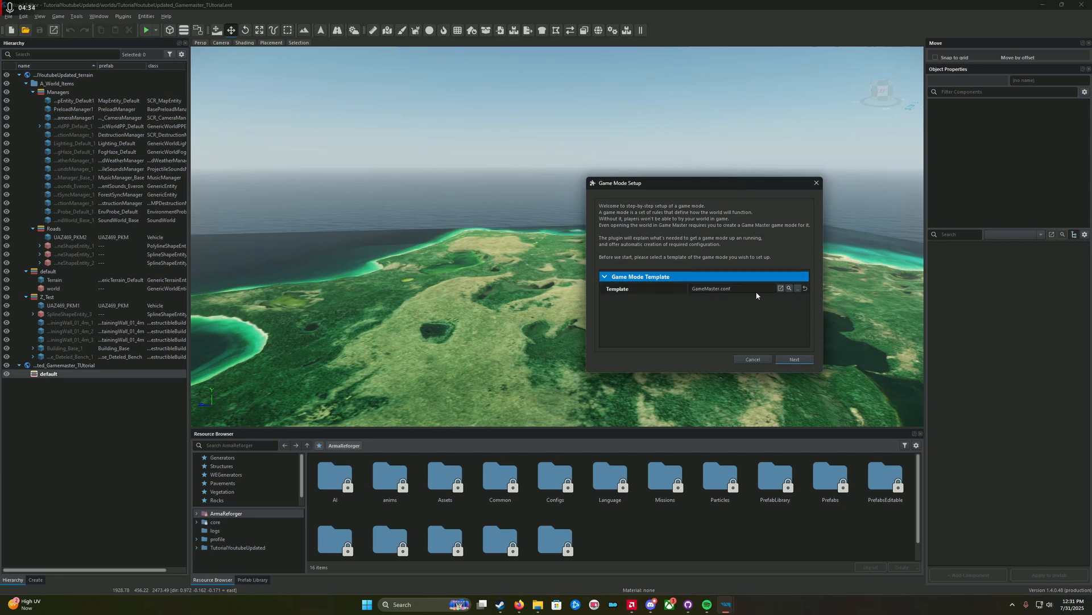
{"action": "left_click", "coordinate": [798, 288]}
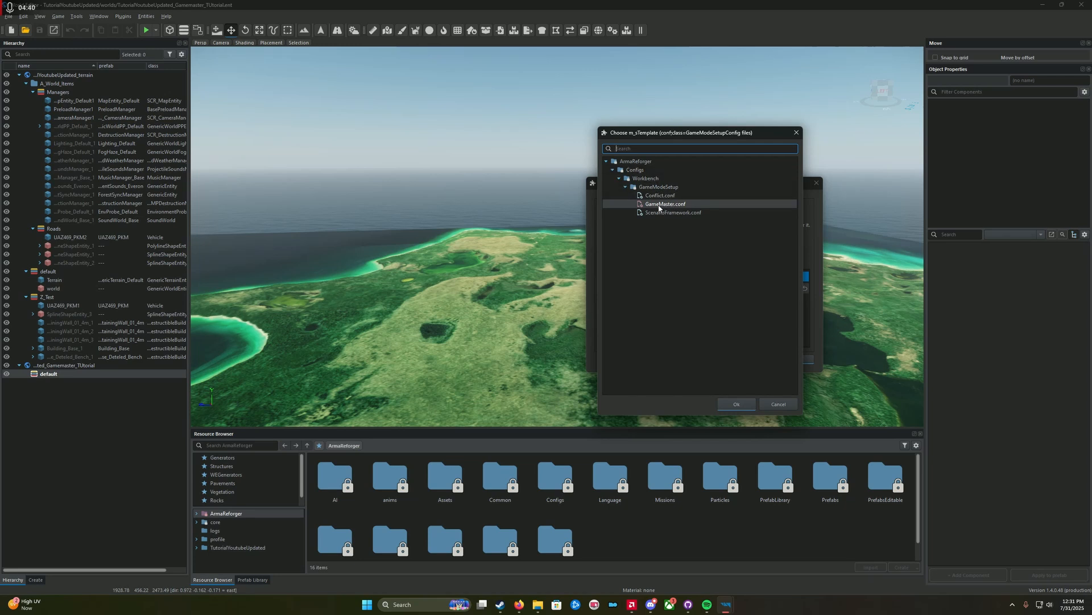
{"action": "left_click", "coordinate": [736, 404]}
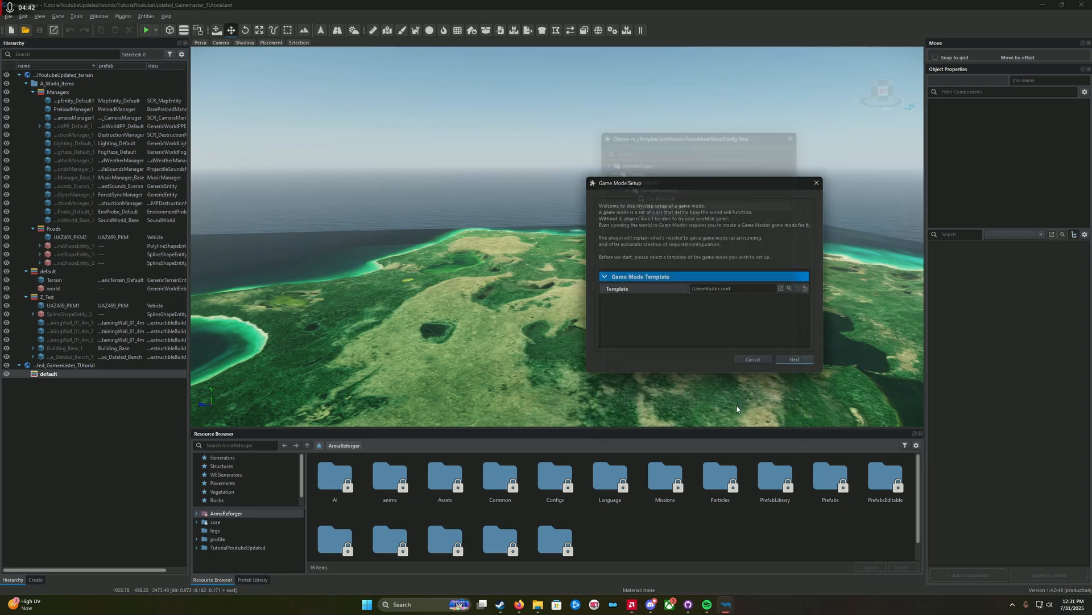
{"action": "left_click", "coordinate": [795, 359]}
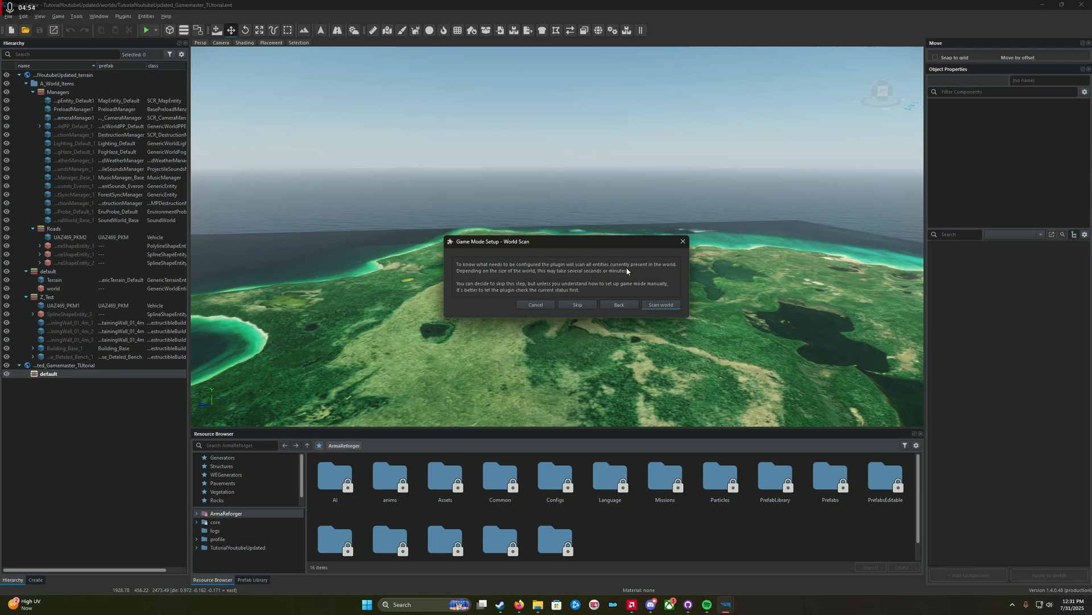
Scan the world for missing game mode entities, create the required ones in the default layer, and continue to the mission header.
{"action": "left_click", "coordinate": [659, 305]}
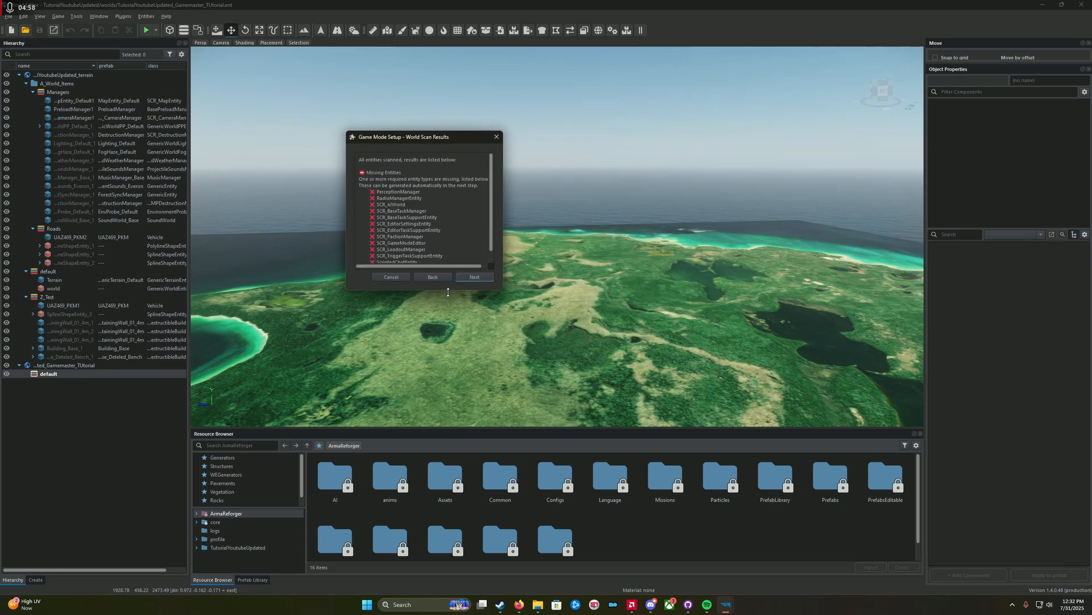
{"action": "left_click_drag", "start_coordinate": [445, 290], "coordinate": [444, 336]}
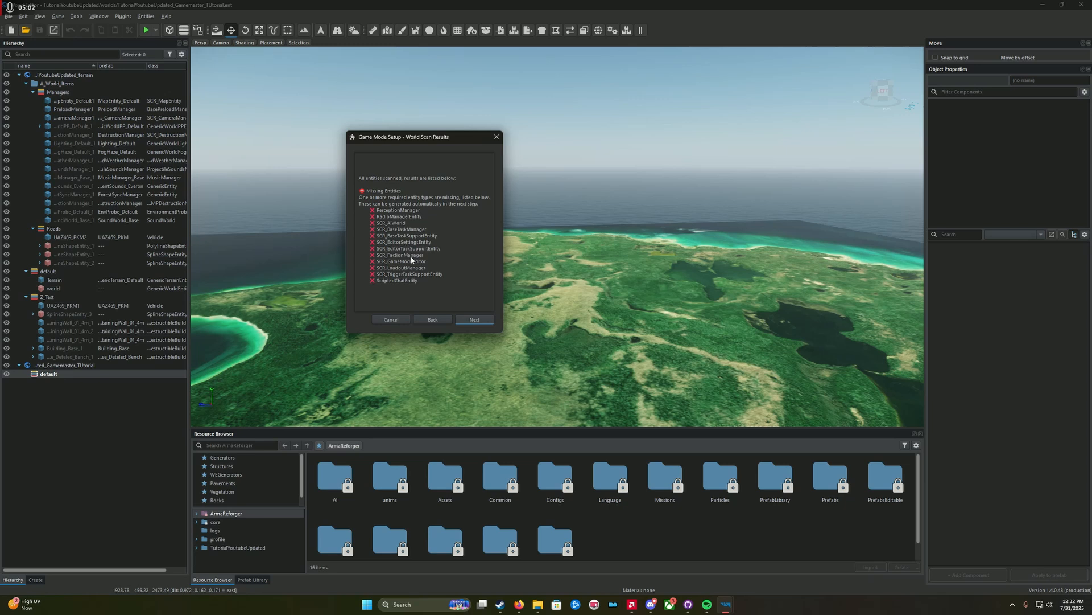
{"action": "left_click", "coordinate": [484, 318]}
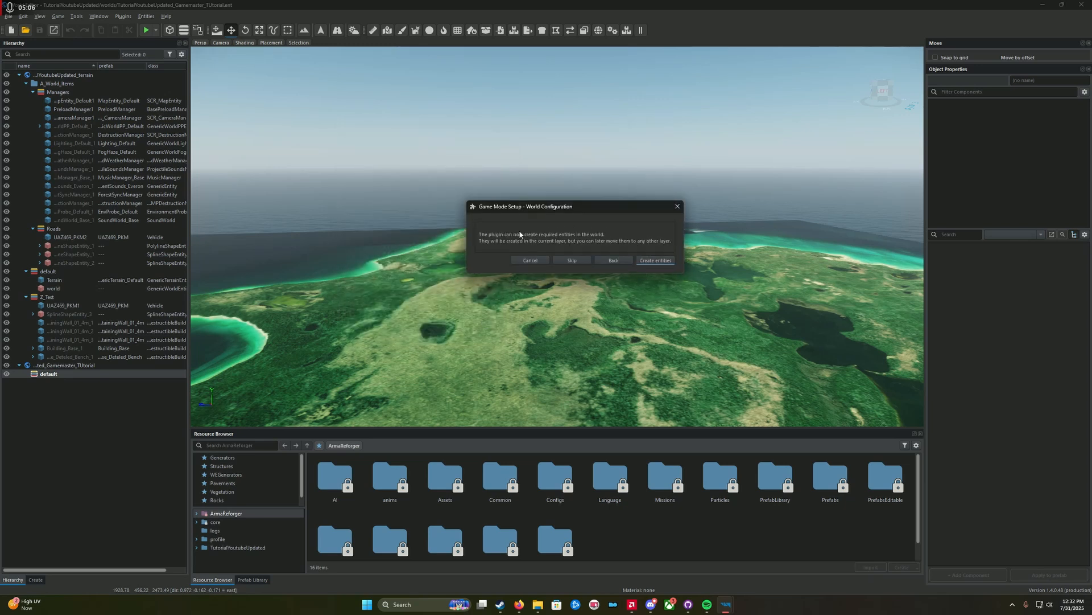
{"action": "left_click", "coordinate": [656, 262]}
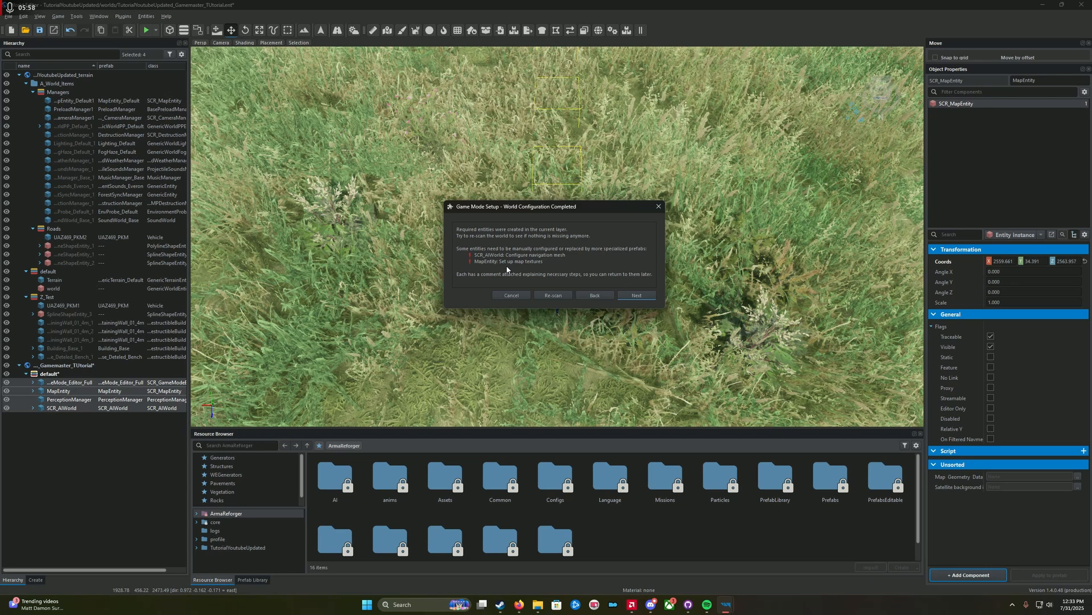
{"action": "left_click", "coordinate": [635, 297]}
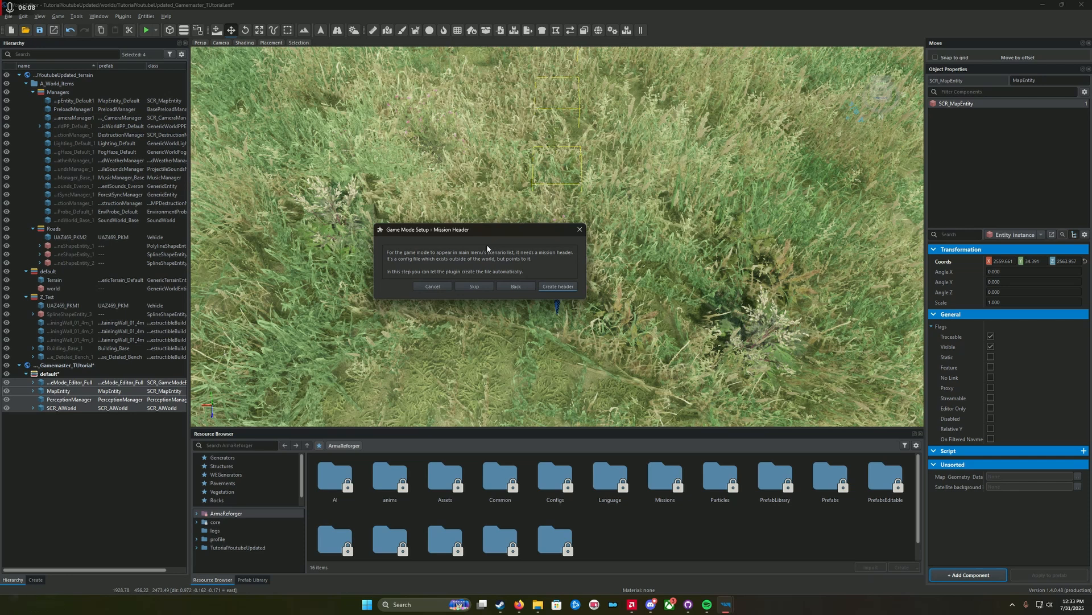
Create the mission header for the game mode, finish Game Mode Setup, and save all modified files.
{"action": "left_click", "coordinate": [560, 289]}
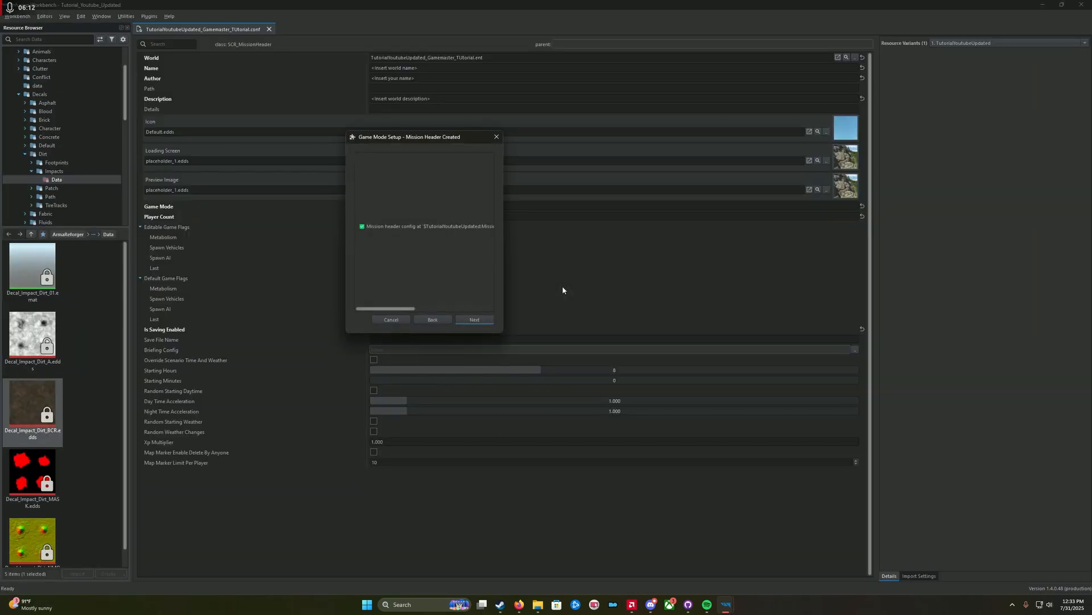
{"action": "left_click", "coordinate": [476, 319]}
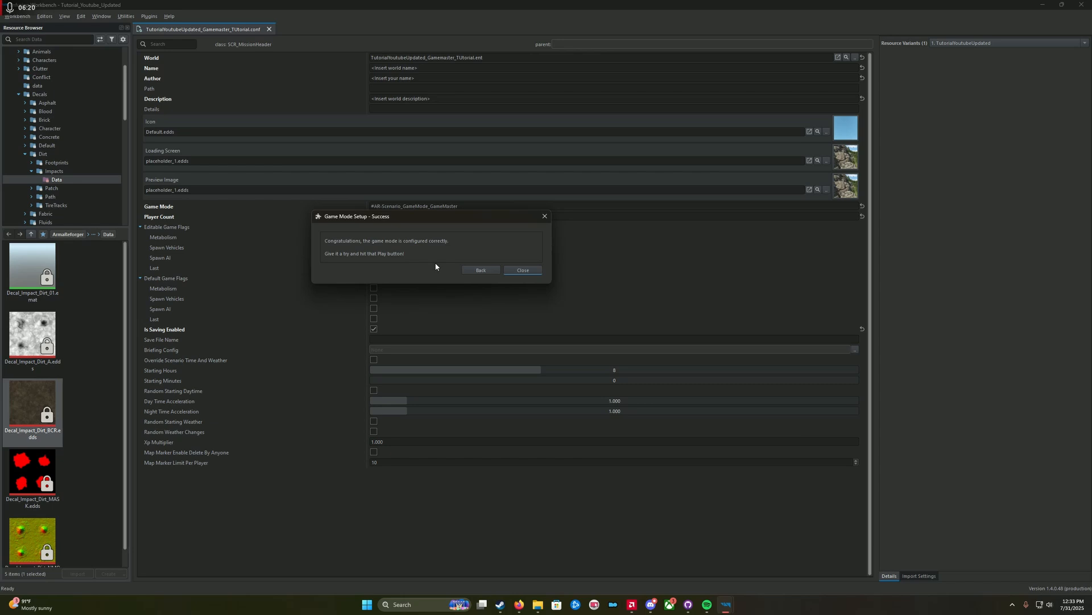
{"action": "left_click", "coordinate": [523, 271]}
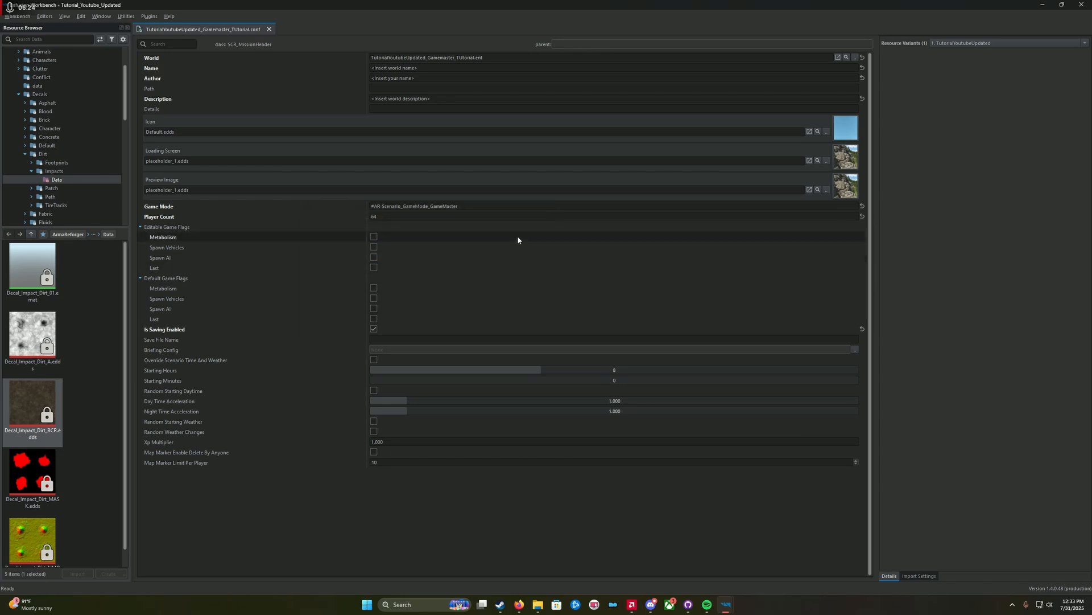
{"action": "left_click", "coordinate": [17, 16]}
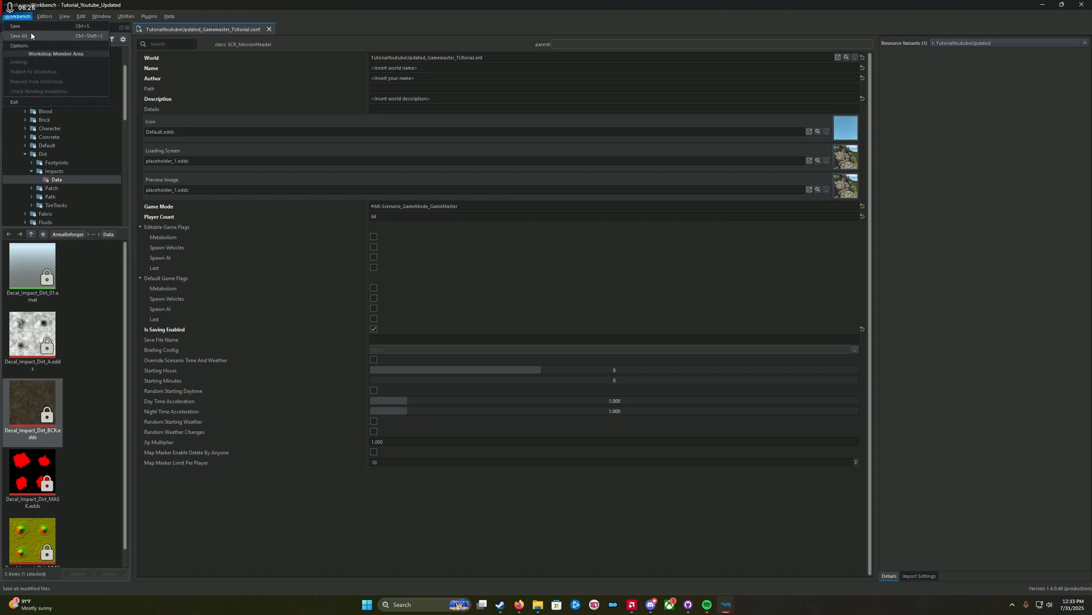
{"action": "left_click", "coordinate": [30, 36]}
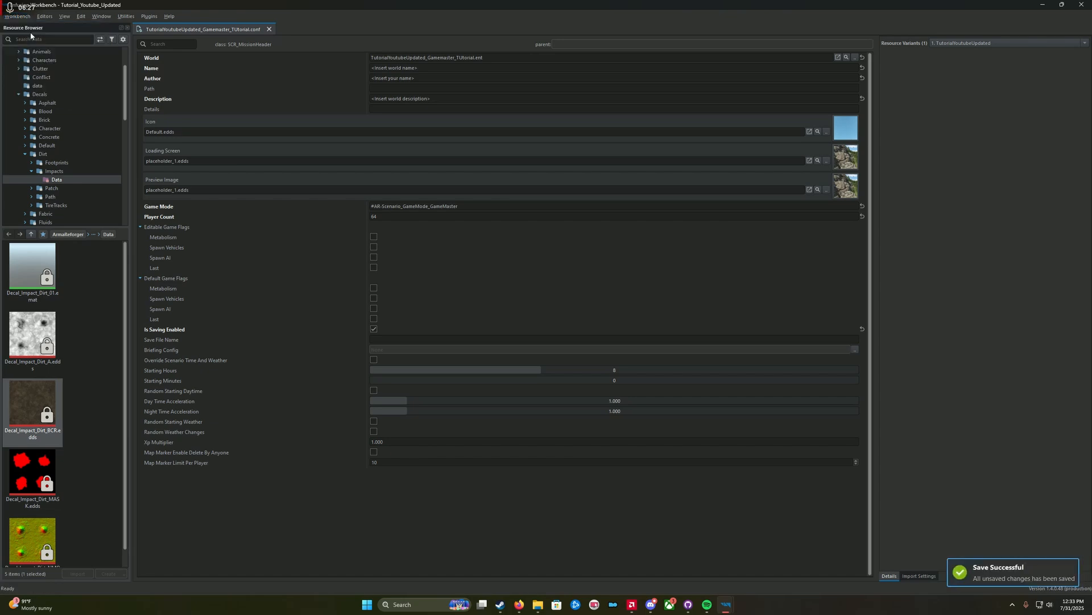
Set the mission header's name and description to TutorialYoutubeUpdated_Gamemaster_TUtorial and enter the author's name.
{"action": "left_click", "coordinate": [476, 57]}
{"action": "left_click", "coordinate": [430, 69]}
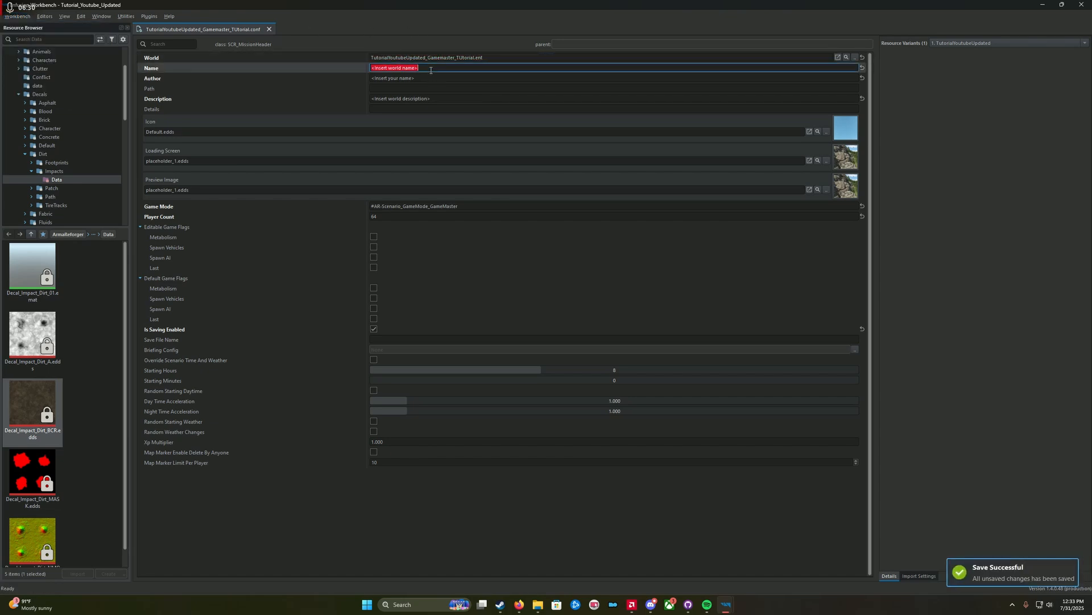
{"action": "type", "text": "TutorialYoutubeUpdated_Gamemaster_TUtorial"}
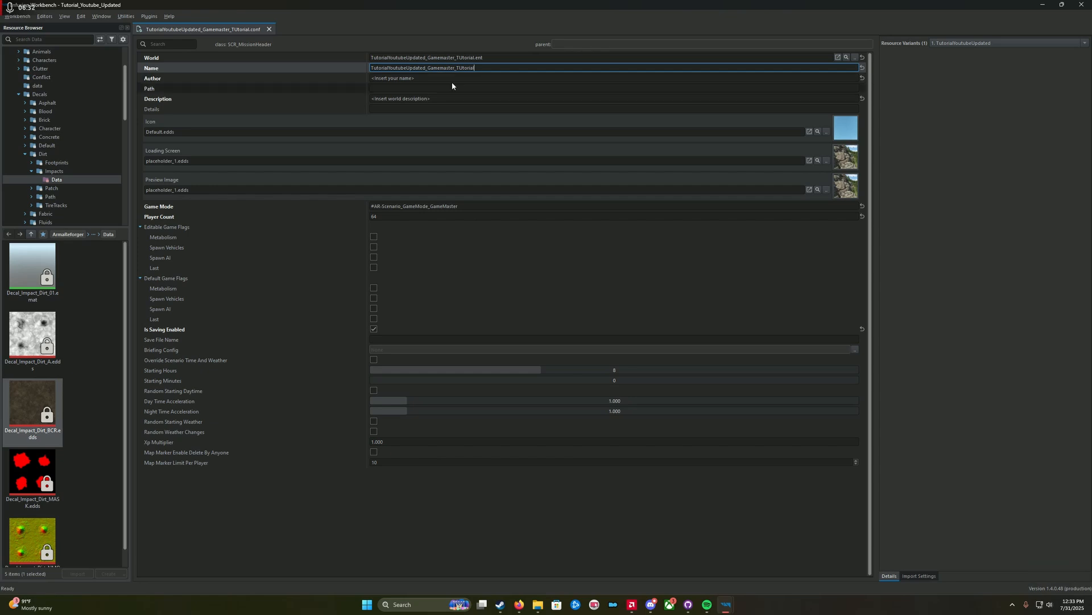
{"action": "left_click", "coordinate": [436, 80]}
{"action": "left_click", "coordinate": [436, 81]}
{"action": "type", "text": "SwampF"}
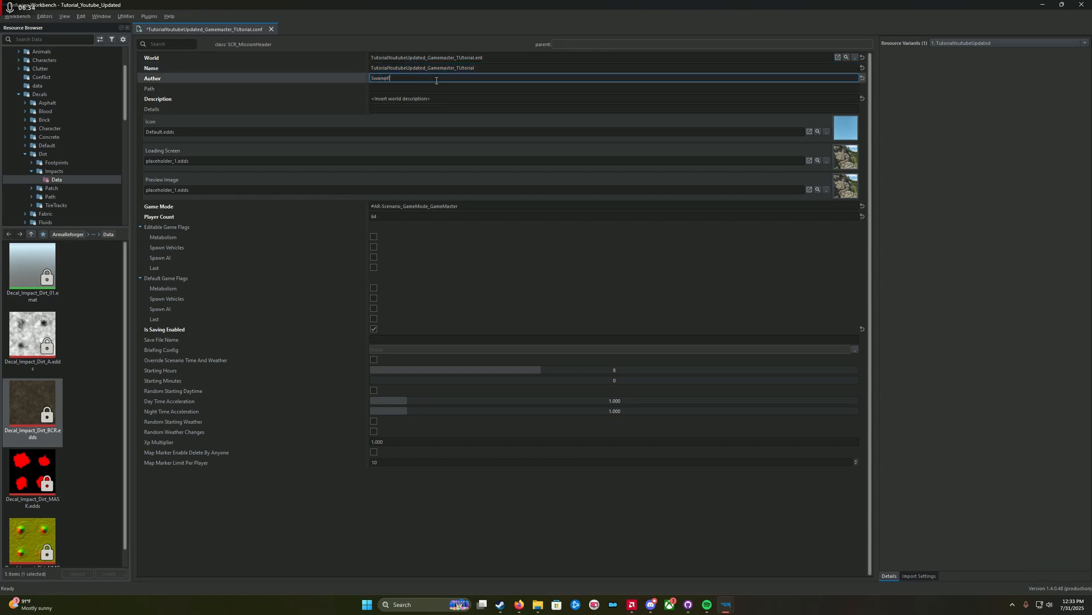
{"action": "type", "text": "oxGaming"}
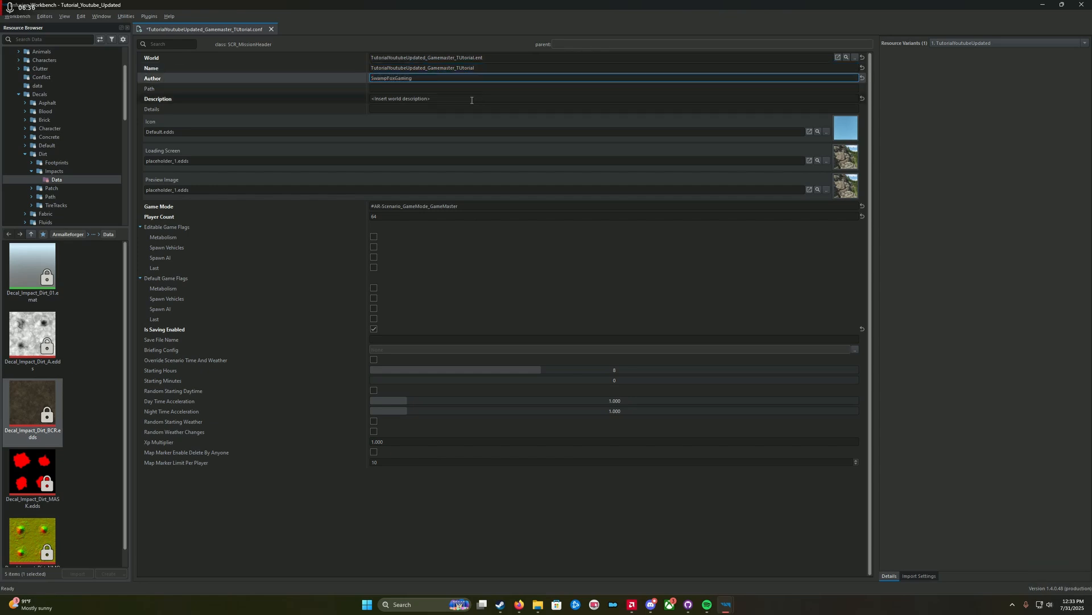
{"action": "left_click", "coordinate": [472, 99]}
{"action": "type", "text": "TutorialYoutubeUpdated_Gamemaster_TUtorial.ent"}
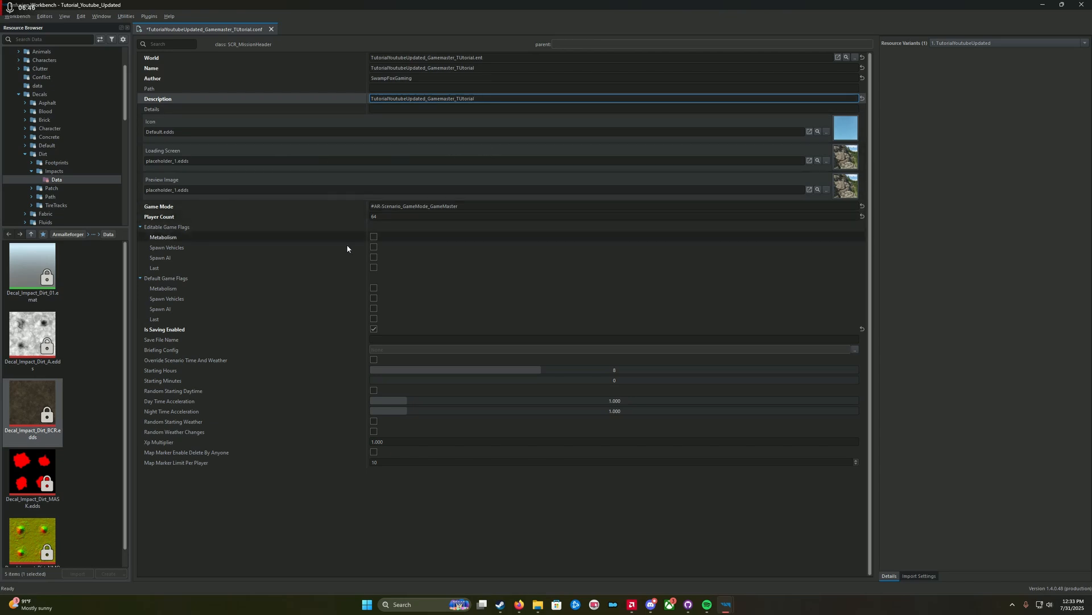
Enable Spawn Vehicles, Spawn AI and Last in both the editable and default game flags, and save all files.
{"action": "left_click", "coordinate": [373, 247]}
{"action": "left_click", "coordinate": [373, 257]}
{"action": "left_click", "coordinate": [374, 268]}
{"action": "left_click", "coordinate": [373, 298]}
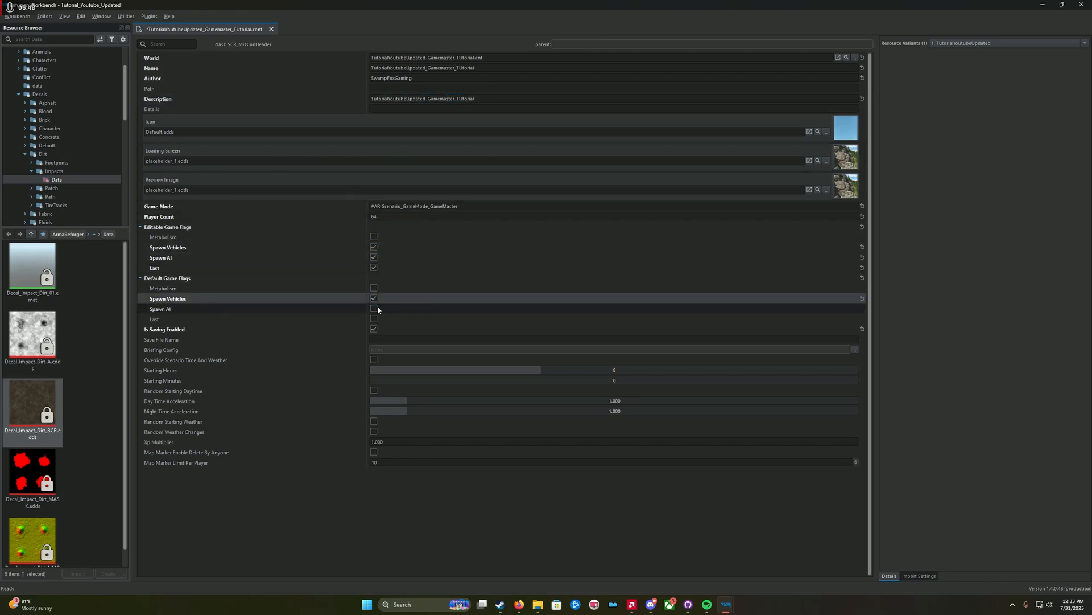
{"action": "left_click", "coordinate": [375, 308]}
{"action": "left_click", "coordinate": [386, 321]}
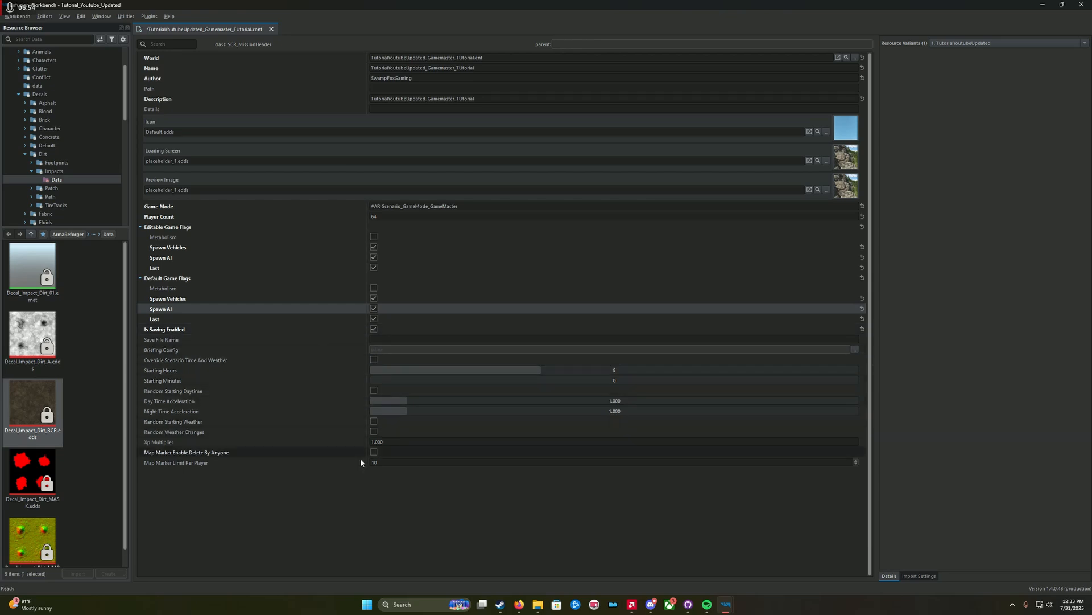
{"action": "left_click", "coordinate": [17, 16]}
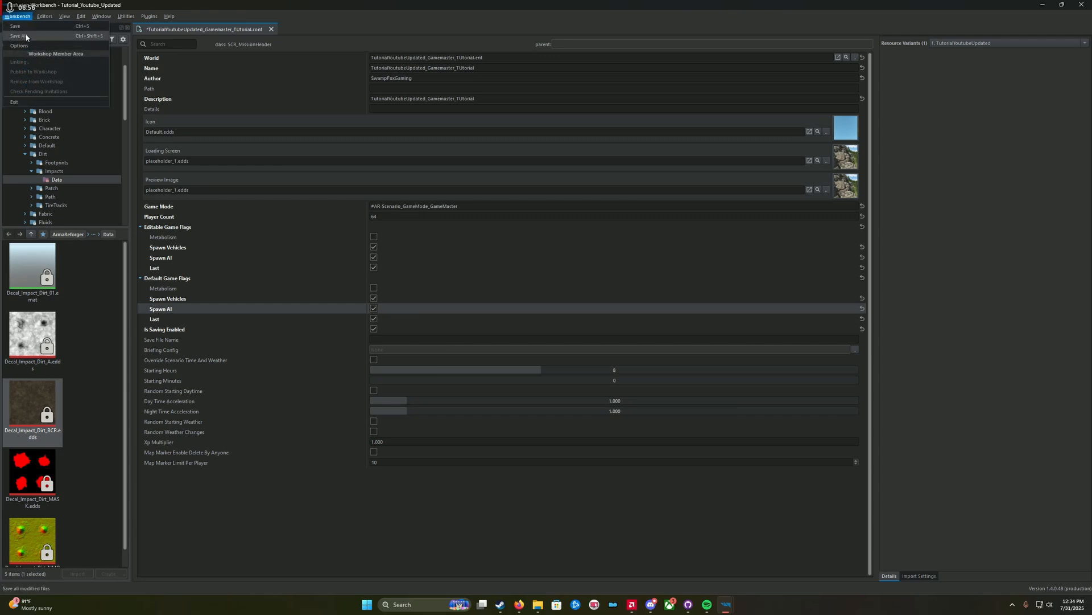
{"action": "left_click", "coordinate": [25, 38]}
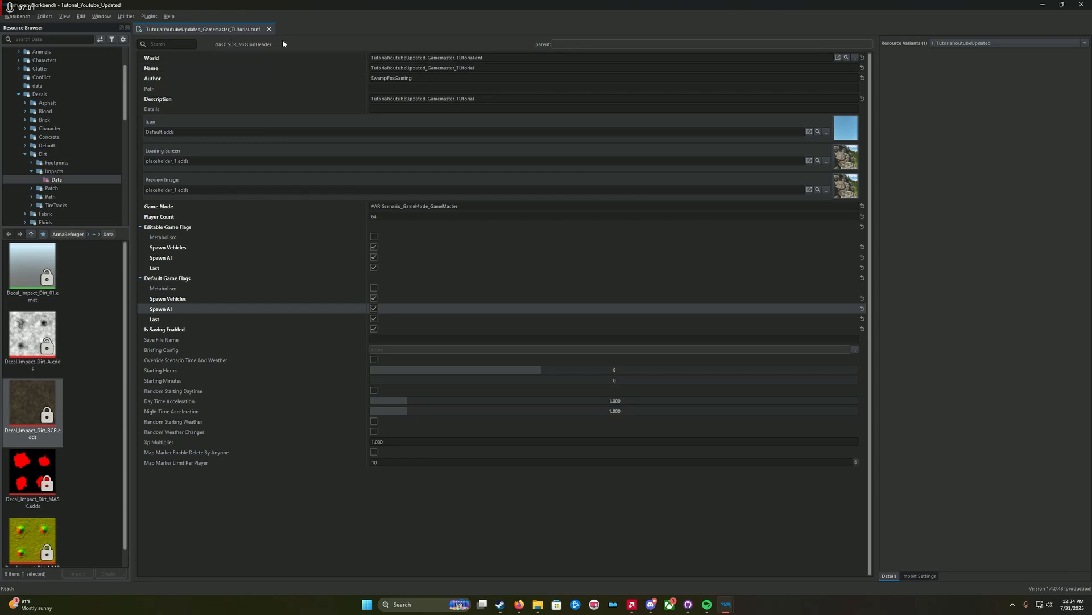
Locate the new mission header config in the TutorialYoutubeUpdated project's Missions folder and close its open editor.
{"action": "scroll", "coordinate": [83, 121], "scroll_direction": "up", "scroll_amount": 3}
{"action": "left_click", "coordinate": [6, 52]}
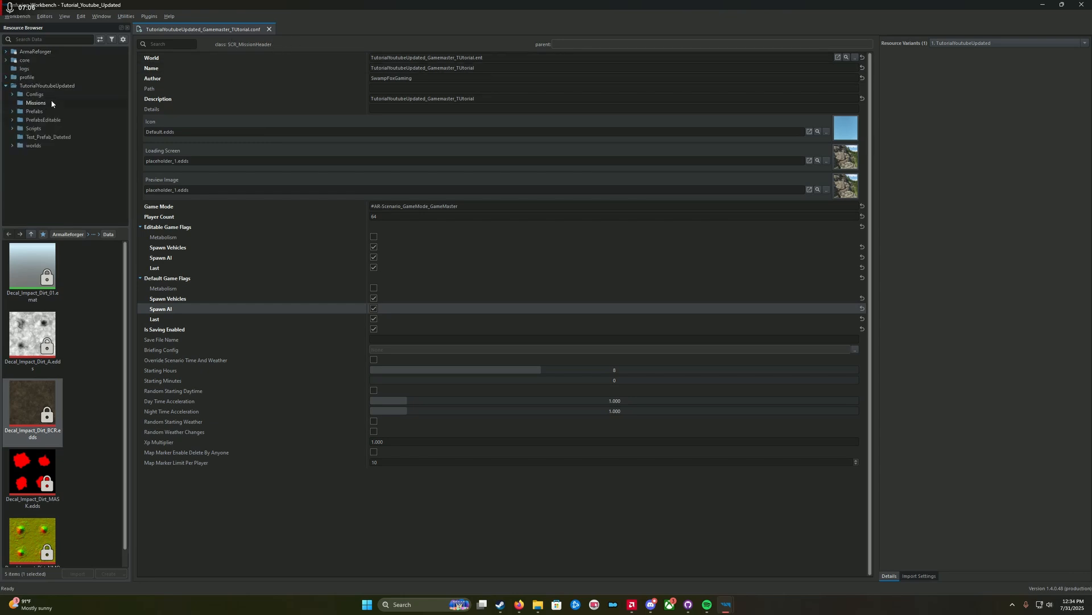
{"action": "left_click", "coordinate": [35, 103]}
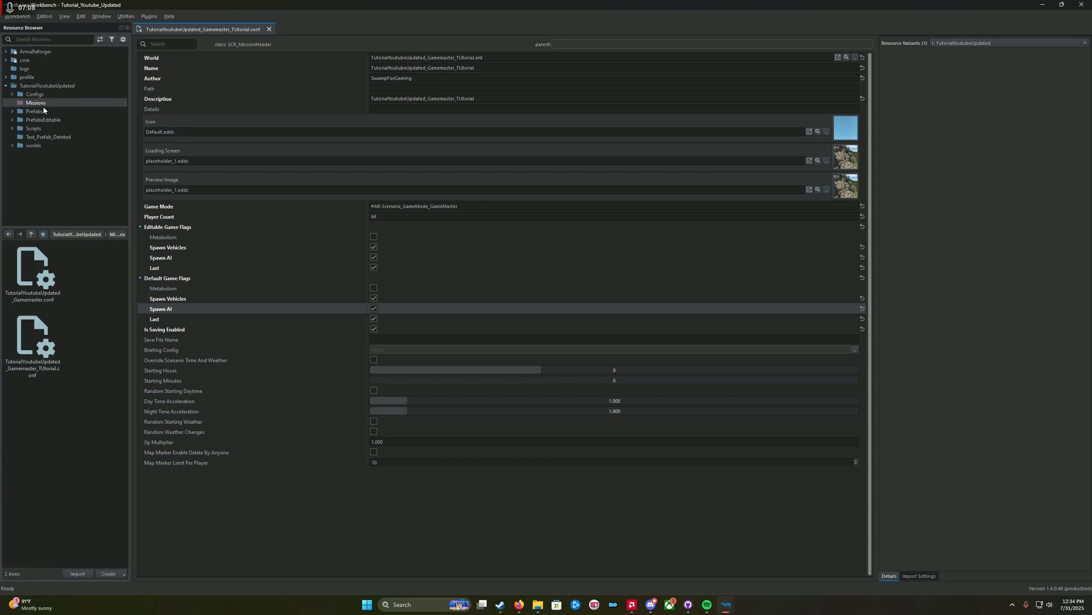
{"action": "left_click", "coordinate": [41, 341]}
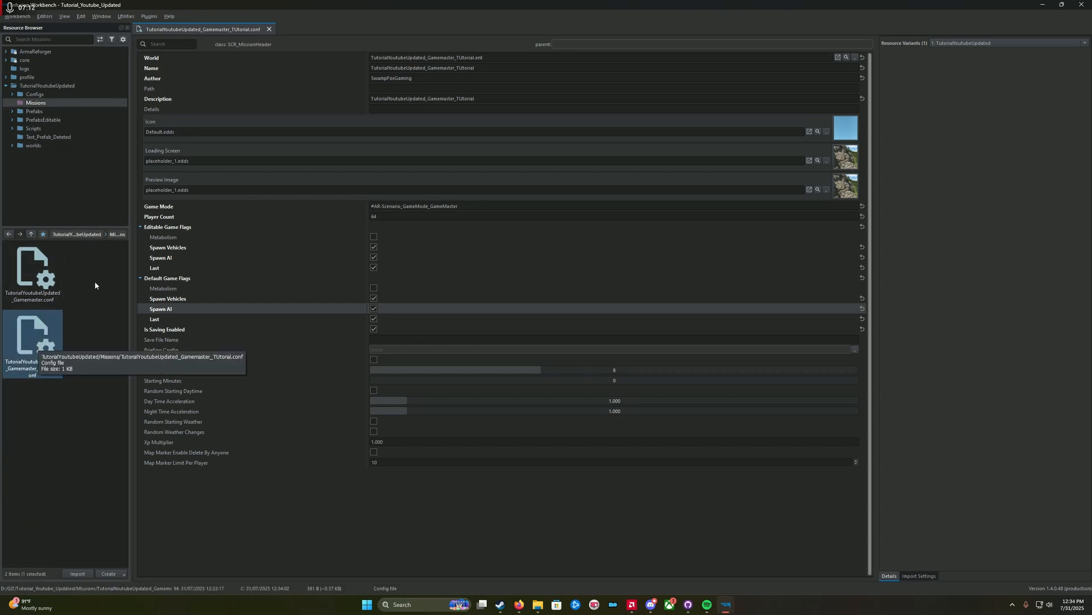
{"action": "middle_click", "coordinate": [241, 32]}
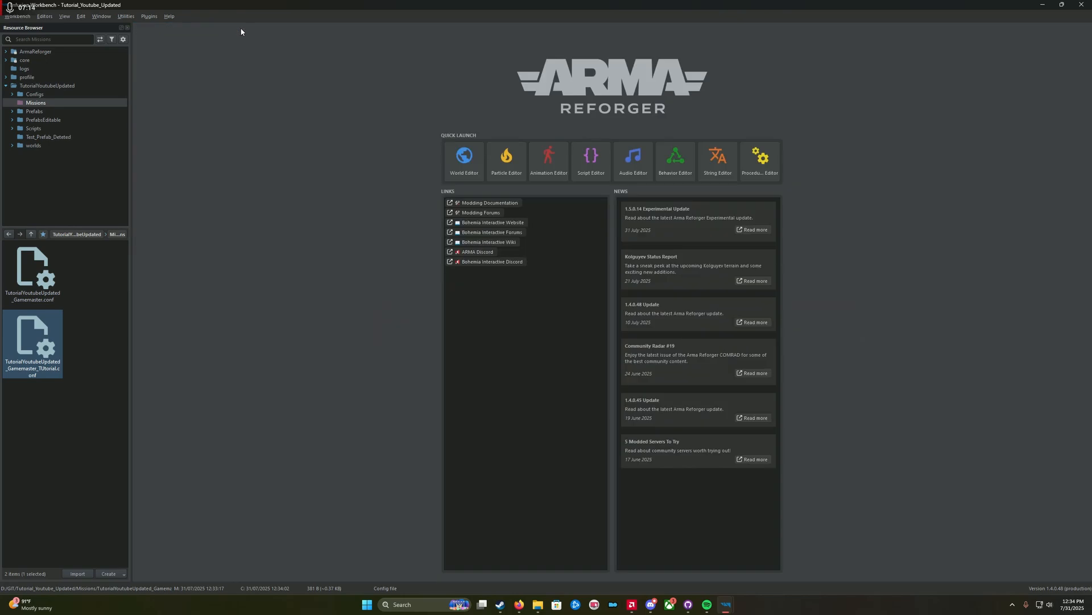
Switch to the World Editor and examine the SCR_AIWorld and MapEntity setup notes on the terrain.
{"action": "left_click", "coordinate": [726, 604]}
{"action": "left_click", "coordinate": [763, 561]}
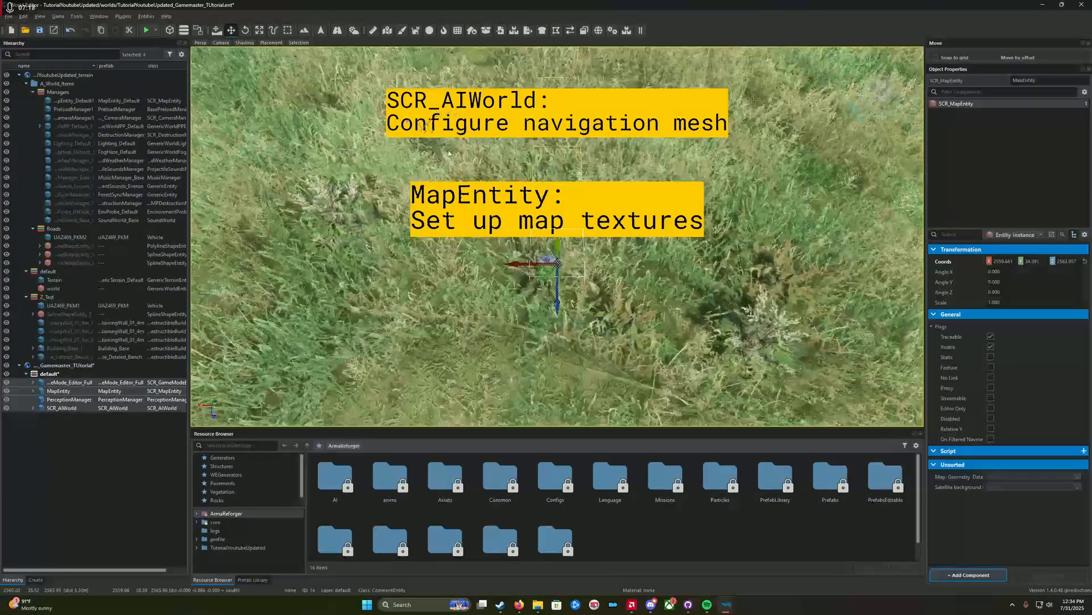
{"action": "right_click_drag", "start_coordinate": [437, 112], "coordinate": [455, 238]}
{"action": "key", "text": "a"}
{"action": "key", "text": "d"}
{"action": "key", "text": "w"}
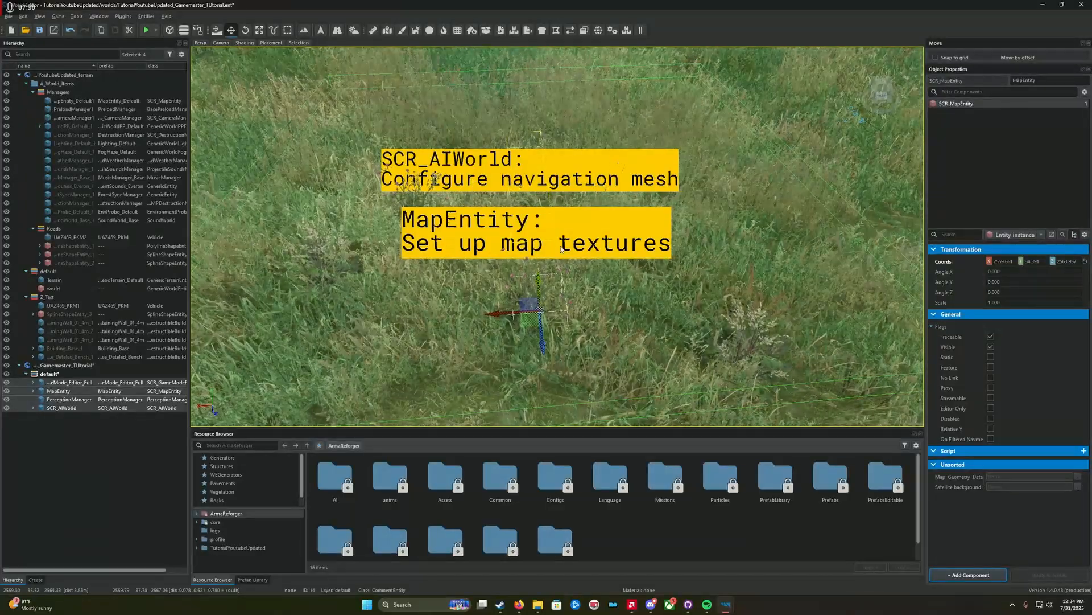
{"action": "right_click_drag", "start_coordinate": [570, 222], "coordinate": [551, 215]}
{"action": "scroll", "coordinate": [551, 215], "scroll_direction": "down", "scroll_amount": 3}
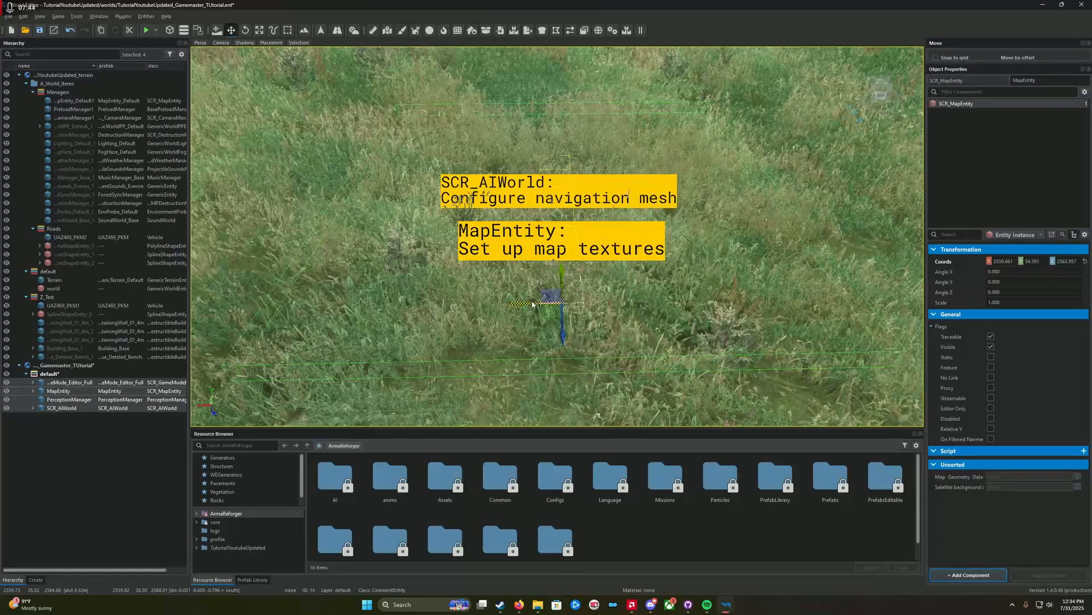
{"action": "right_click_drag", "start_coordinate": [532, 304], "coordinate": [551, 253]}
{"action": "key", "text": "s"}
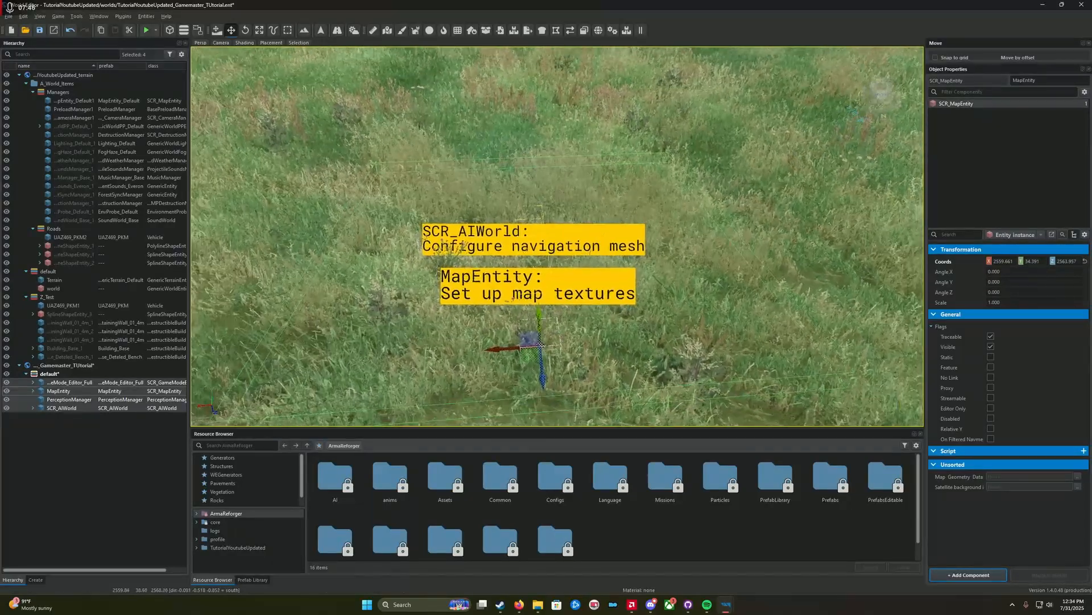
Select the GameMode_Editor_Full entity, save the Game Master world, and try to play it in game mode.
{"action": "left_click", "coordinate": [69, 381]}
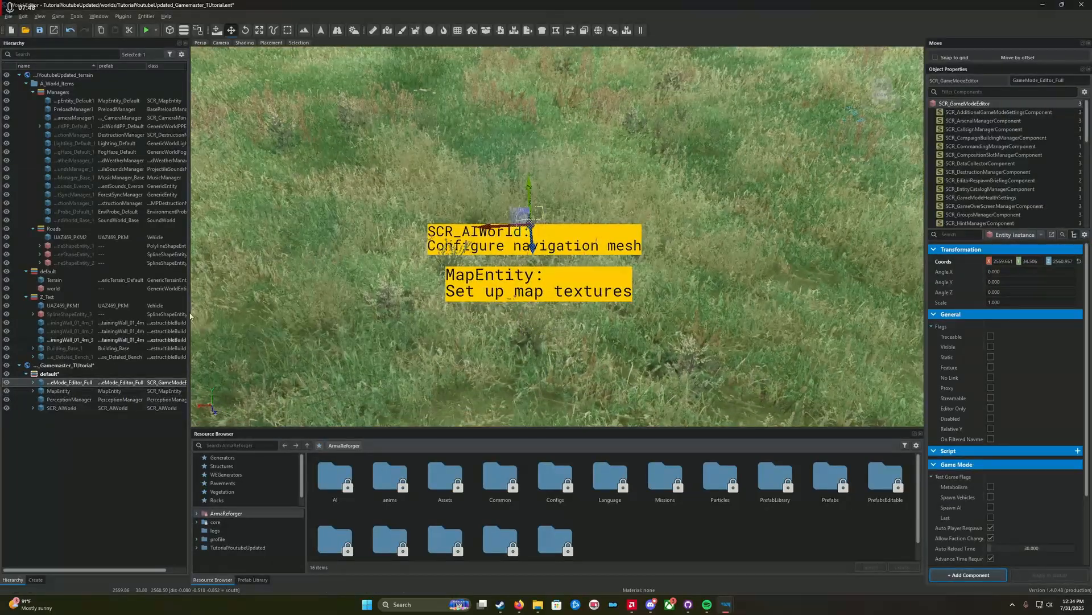
{"action": "key", "text": "ctrl+s"}
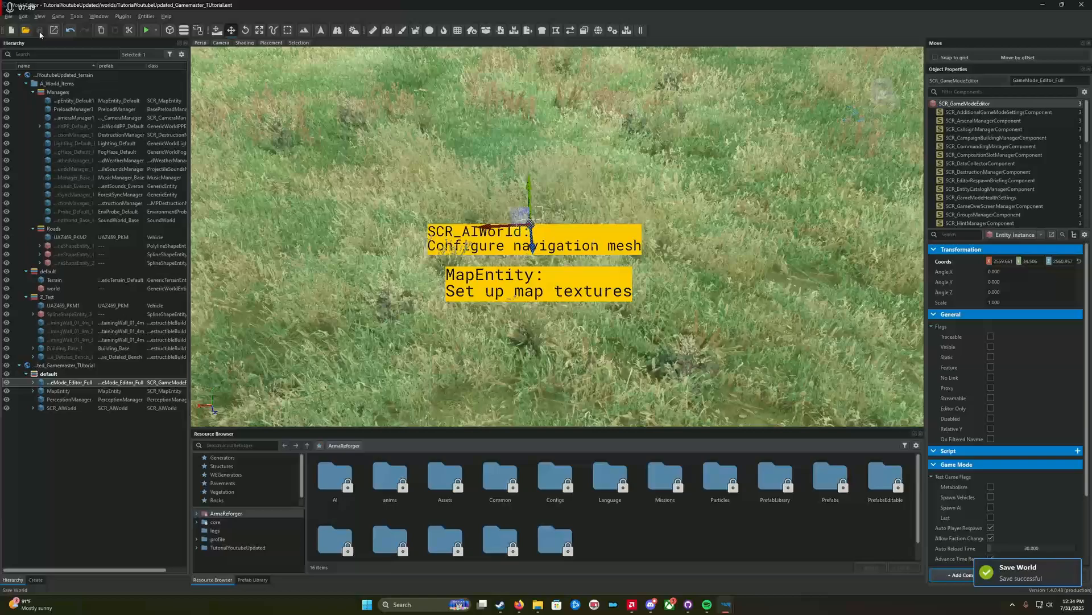
{"action": "left_click", "coordinate": [155, 31]}
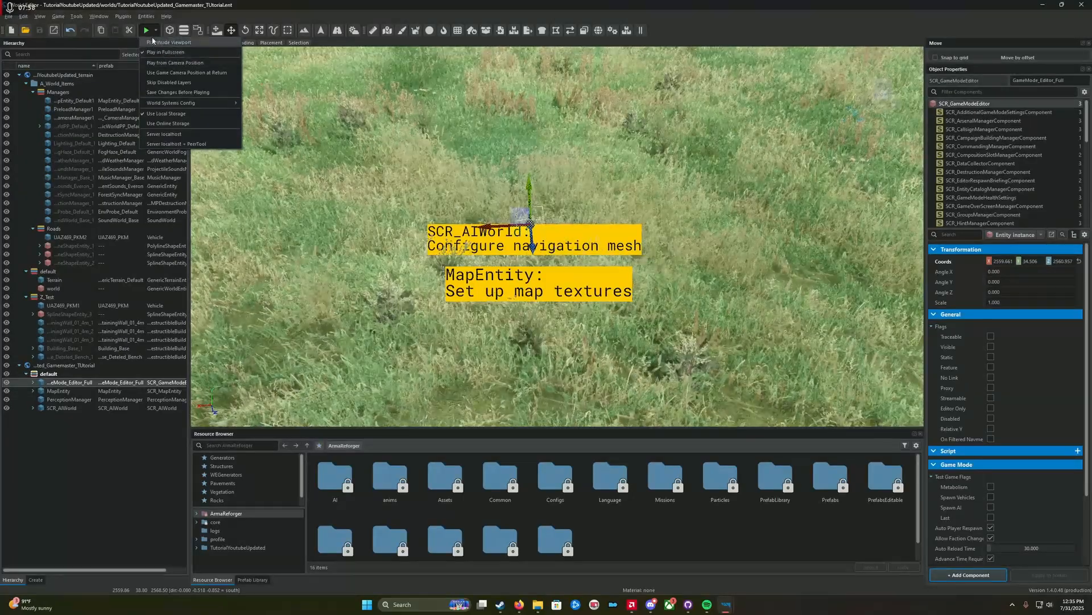
{"action": "left_click", "coordinate": [146, 29]}
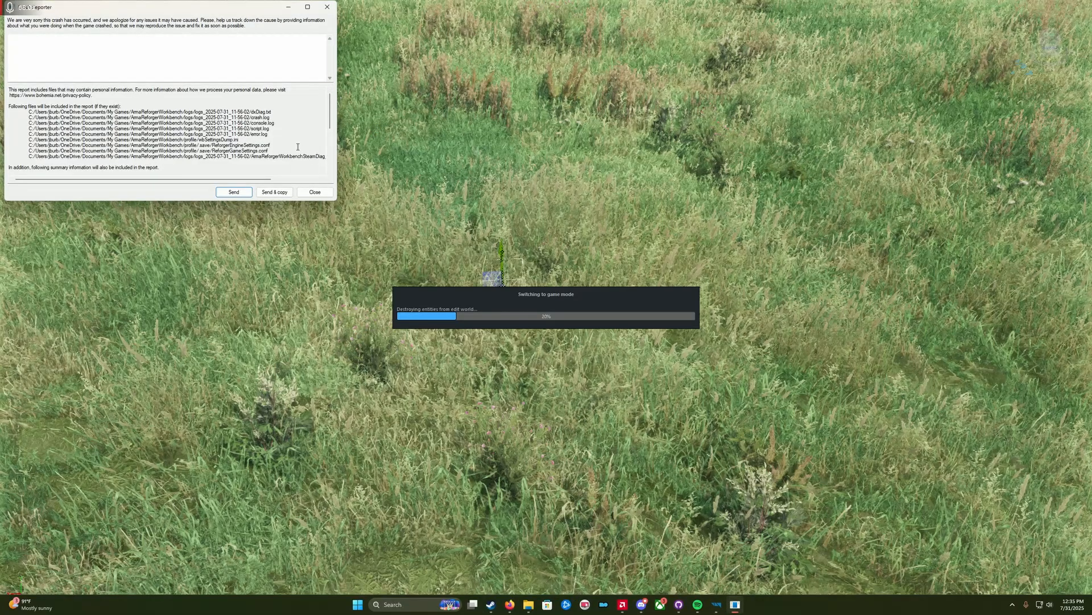
{"action": "scroll", "coordinate": [298, 147], "scroll_direction": "down", "scroll_amount": 5}
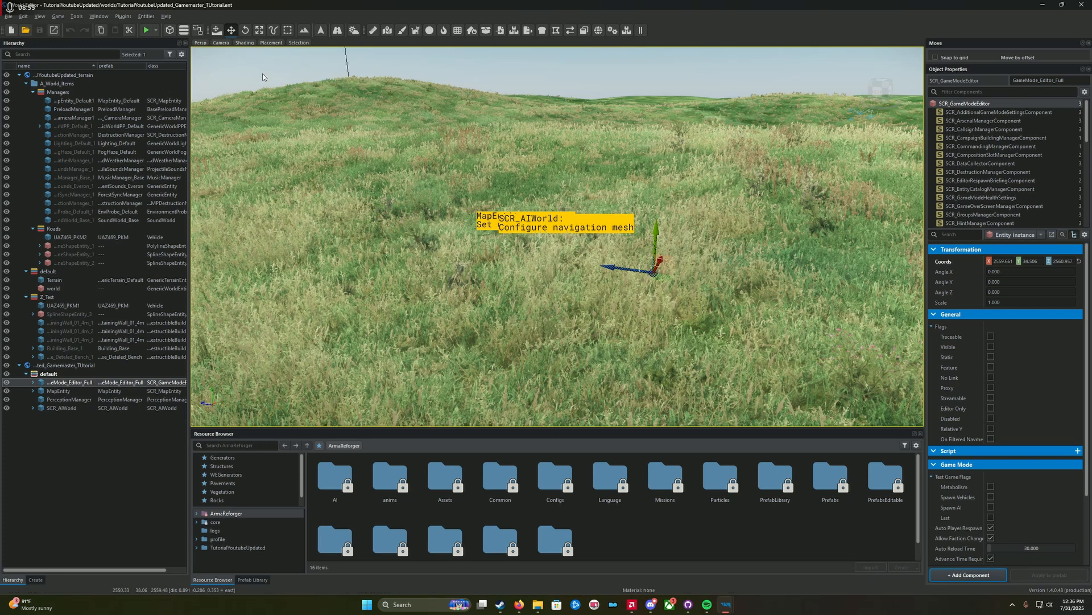
Check the play options and switch the reopened Game Master world to game mode.
{"action": "scroll", "coordinate": [276, 88], "scroll_direction": "down", "scroll_amount": 3}
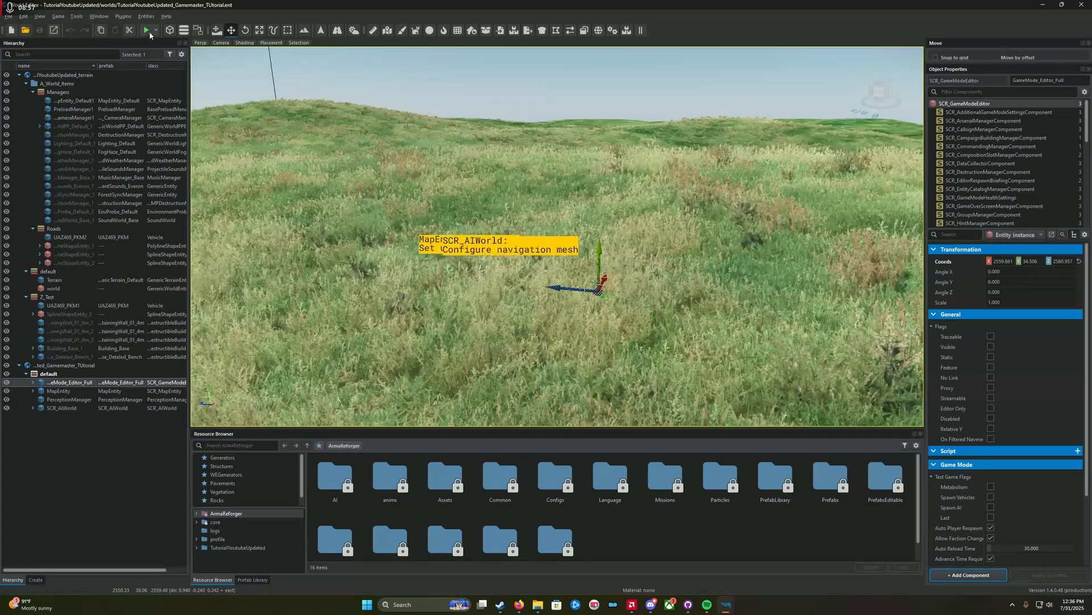
{"action": "left_click", "coordinate": [155, 31]}
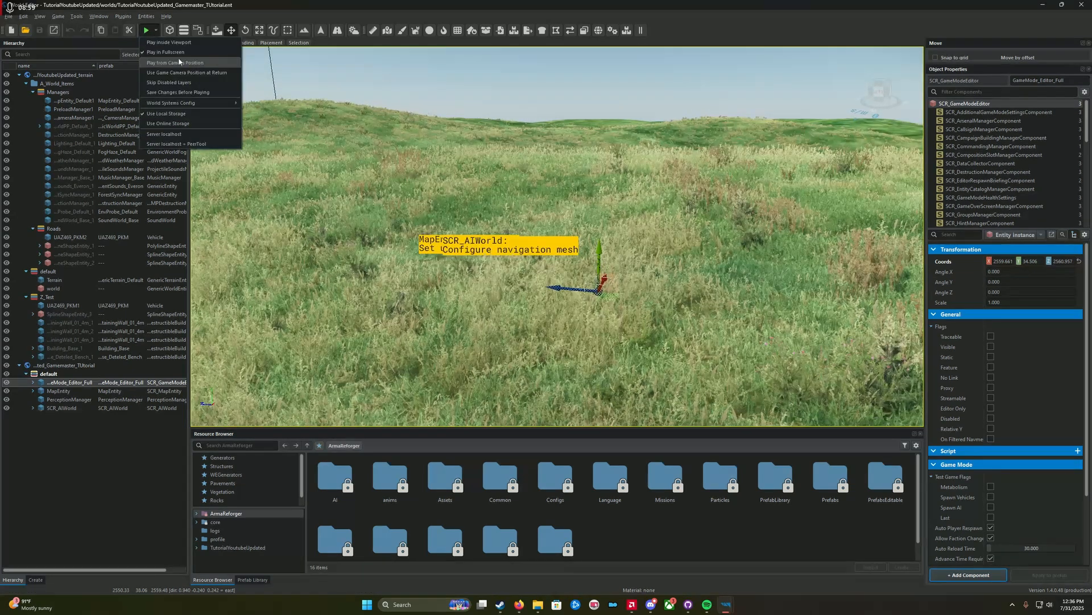
{"action": "left_click", "coordinate": [154, 32]}
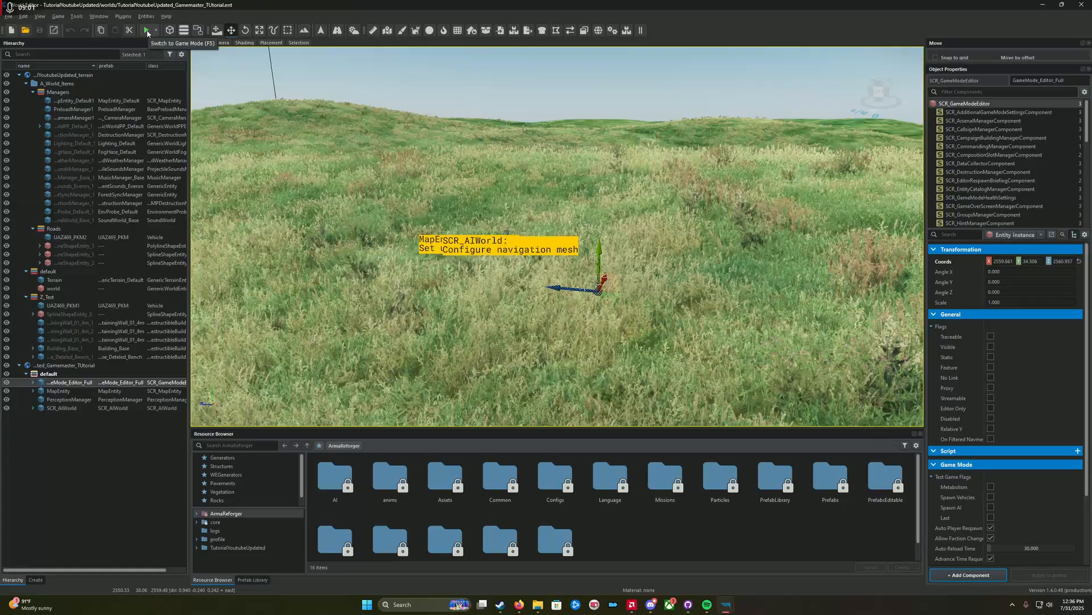
{"action": "left_click", "coordinate": [147, 31]}
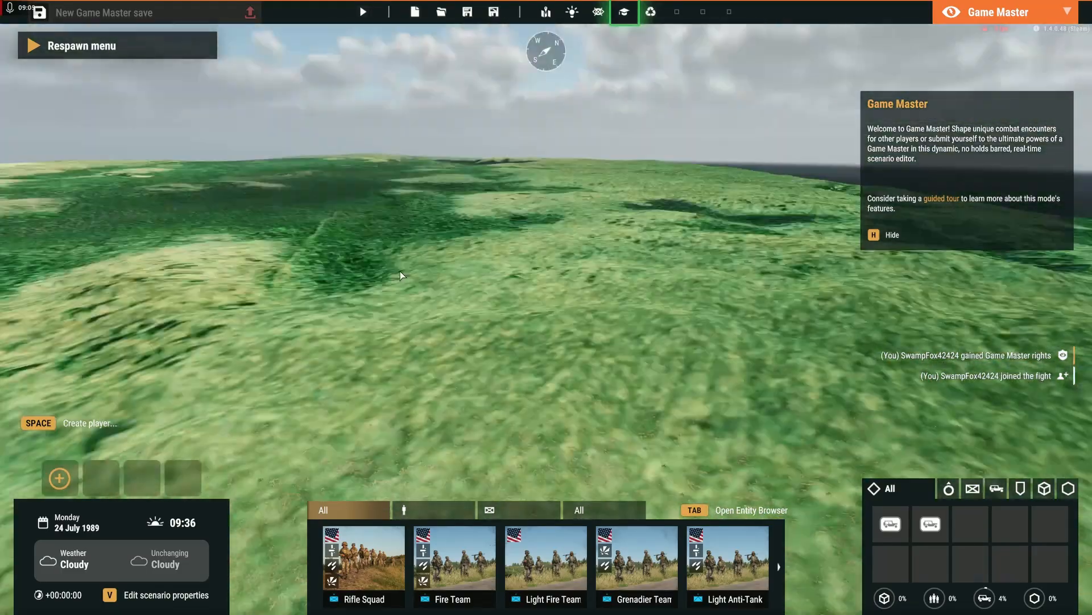
Look around the terrain in Game Master and add the US Army as a playable faction in the scenario properties.
{"action": "right_click_drag", "start_coordinate": [401, 271], "coordinate": [311, 291]}
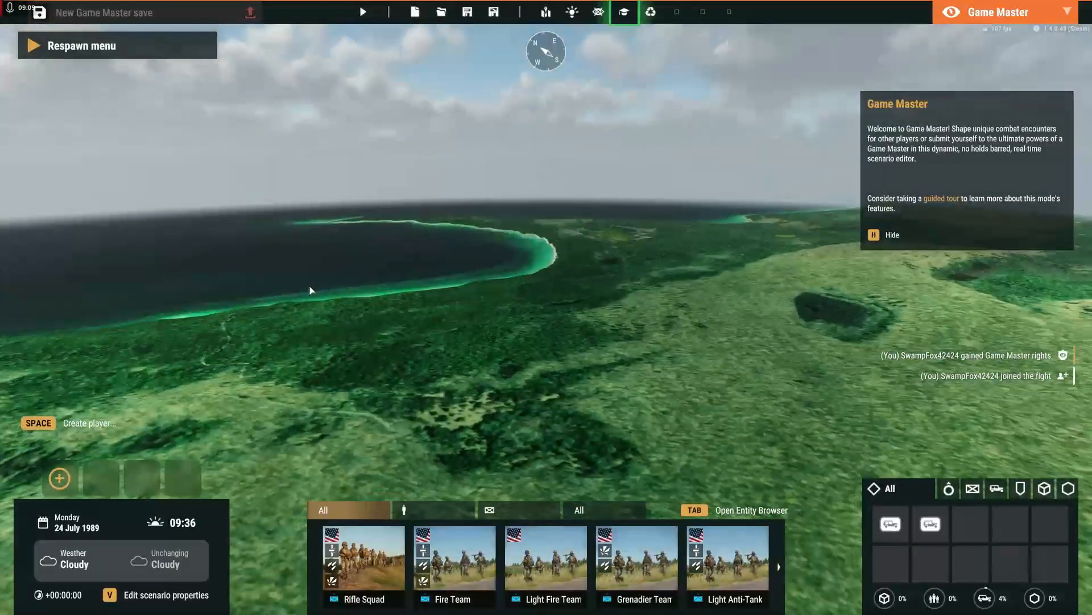
{"action": "right_click_drag", "start_coordinate": [445, 311], "coordinate": [659, 314]}
{"action": "right_click_drag", "start_coordinate": [460, 189], "coordinate": [464, 208]}
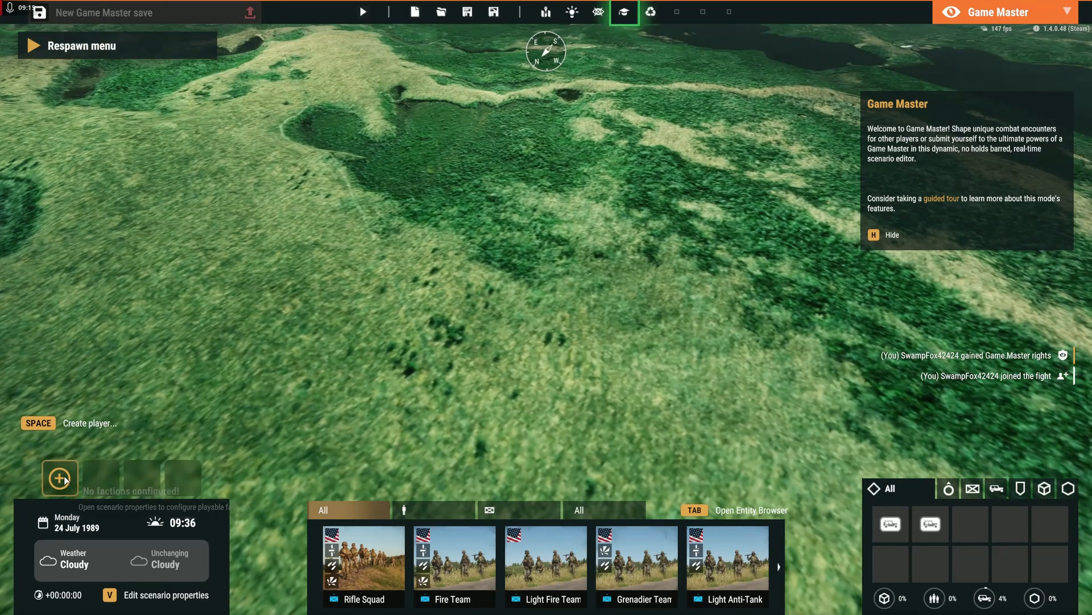
{"action": "left_click", "coordinate": [65, 480]}
{"action": "left_click", "coordinate": [570, 198]}
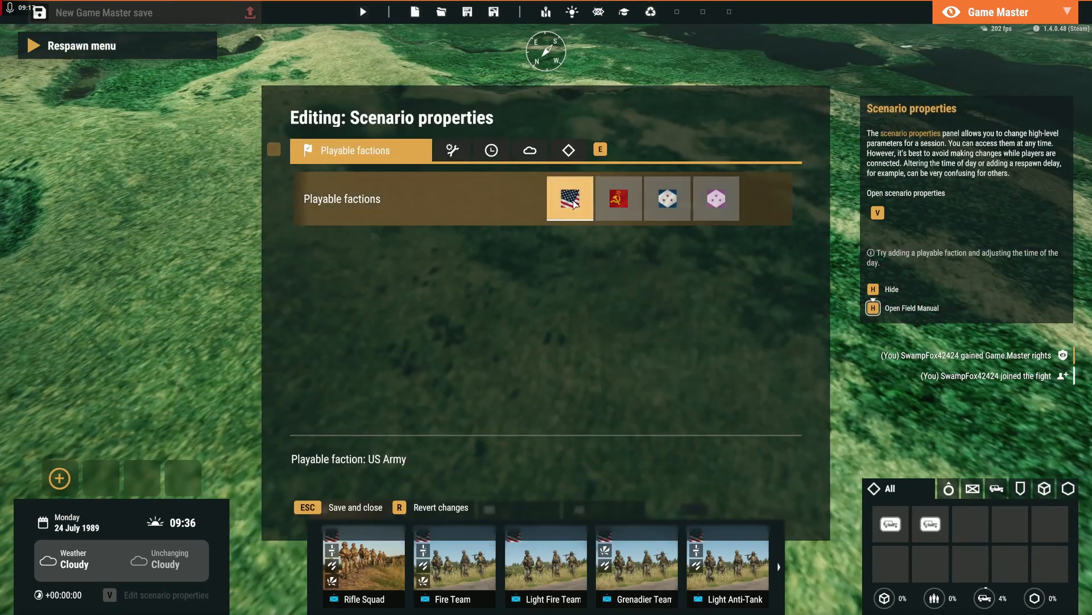
{"action": "left_click", "coordinate": [355, 506]}
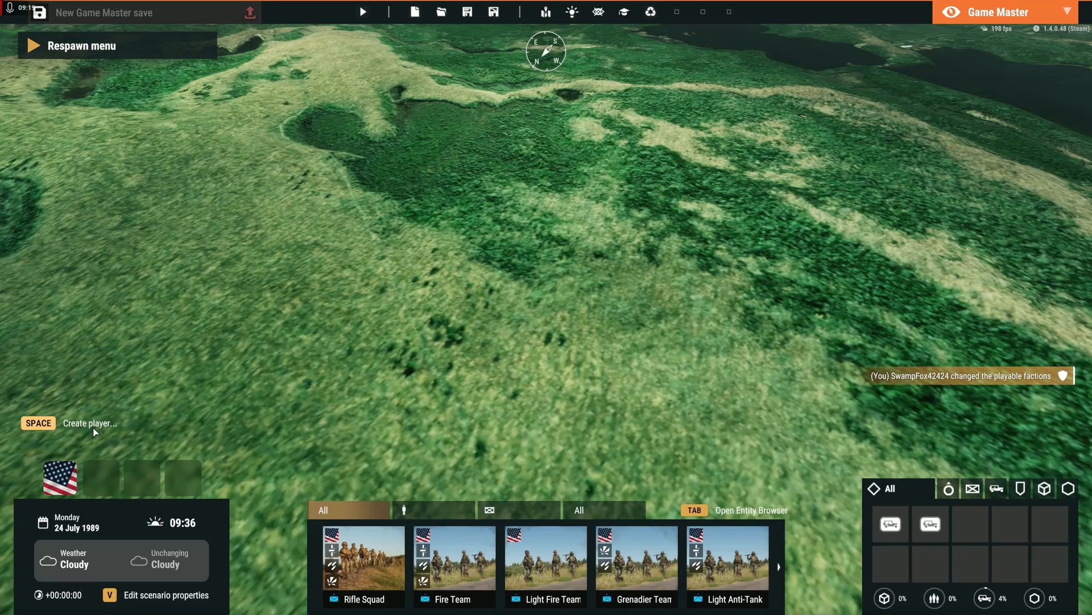
Create a Random US Soldier as the player, try the character out in first person, and return to Game Master.
{"action": "key", "text": "space"}
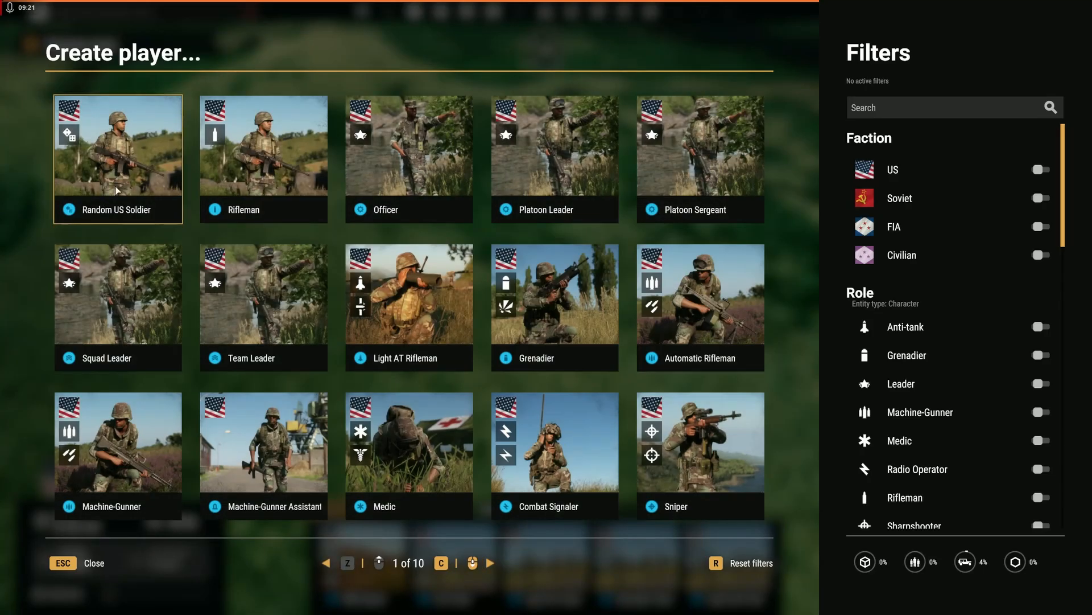
{"action": "left_click", "coordinate": [92, 376]}
{"action": "mouse_move", "coordinate": [300, 331]}
{"action": "right_mouse_down"}
{"action": "mouse_move", "coordinate": [165, 308]}
{"action": "mouse_move", "coordinate": [294, 299]}
{"action": "mouse_move", "coordinate": [390, 178]}
{"action": "right_mouse_up"}
{"action": "left_click", "coordinate": [132, 46]}
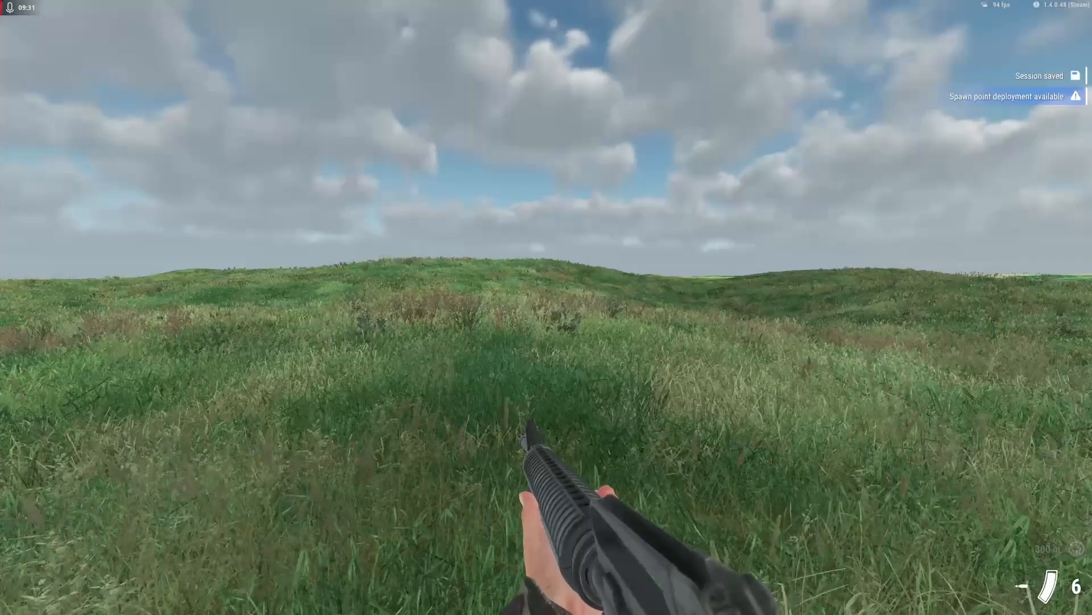
{"action": "key", "text": "i"}
{"action": "key", "text": "Escape"}
{"action": "key", "text": "y"}
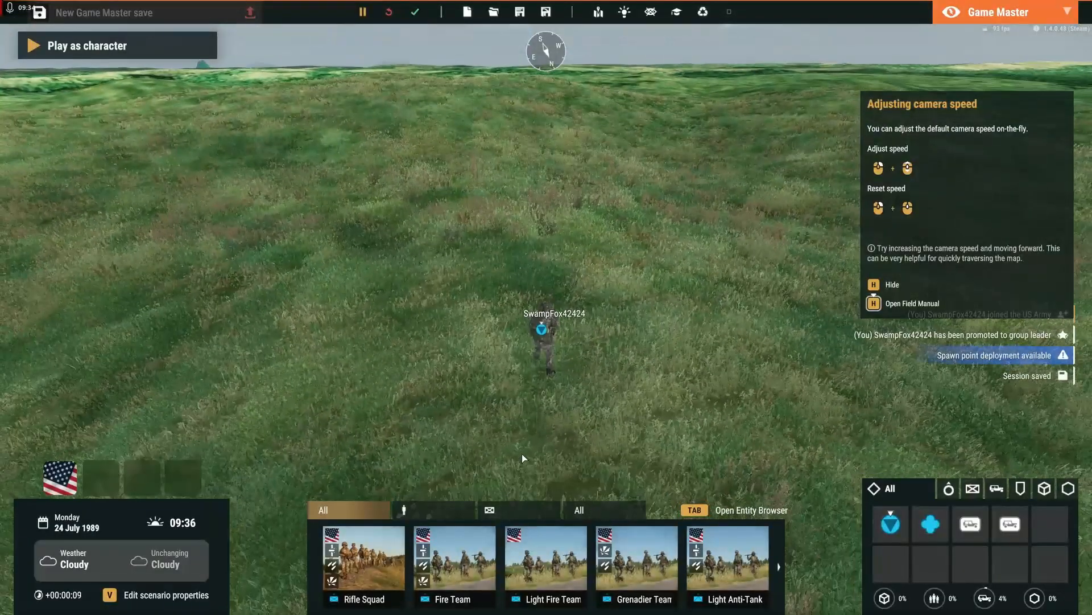
Place a US Fire Team on the grass ahead of the player and resume the simulation.
{"action": "left_click", "coordinate": [454, 550]}
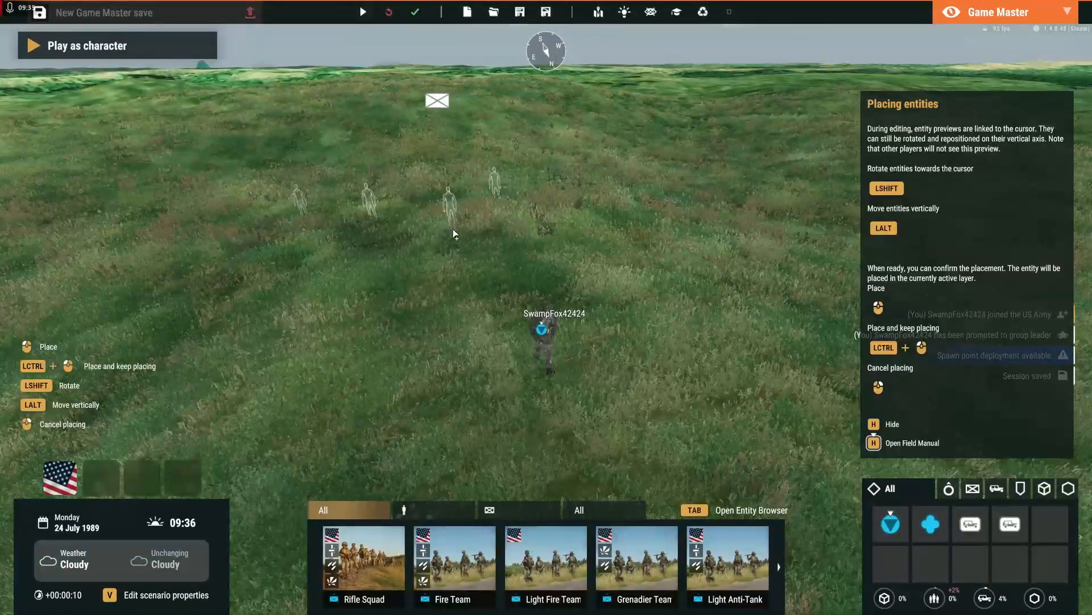
{"action": "left_click", "coordinate": [453, 229]}
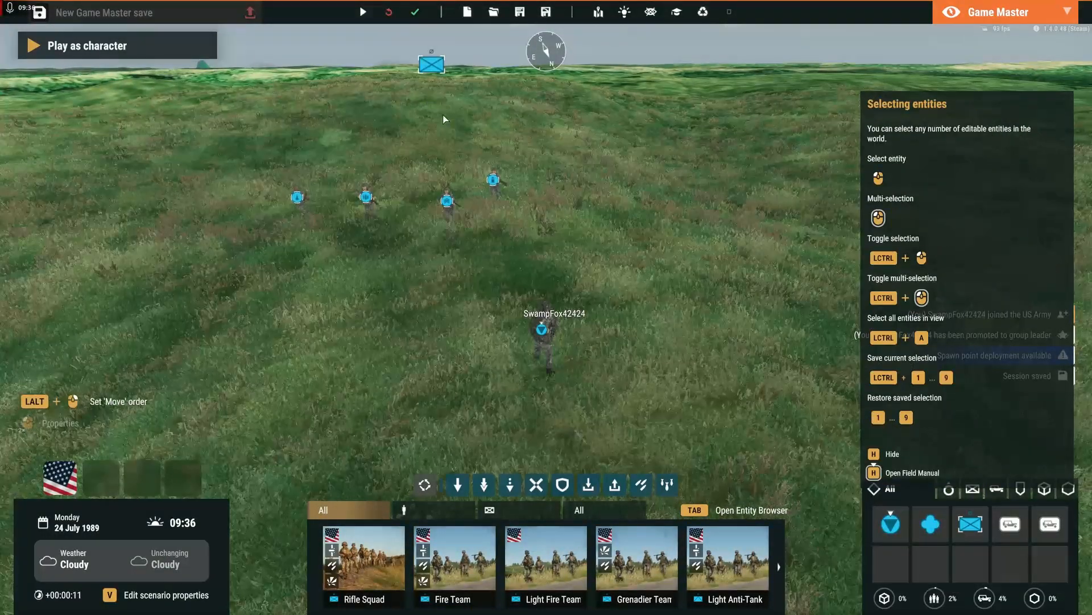
{"action": "left_click", "coordinate": [362, 12]}
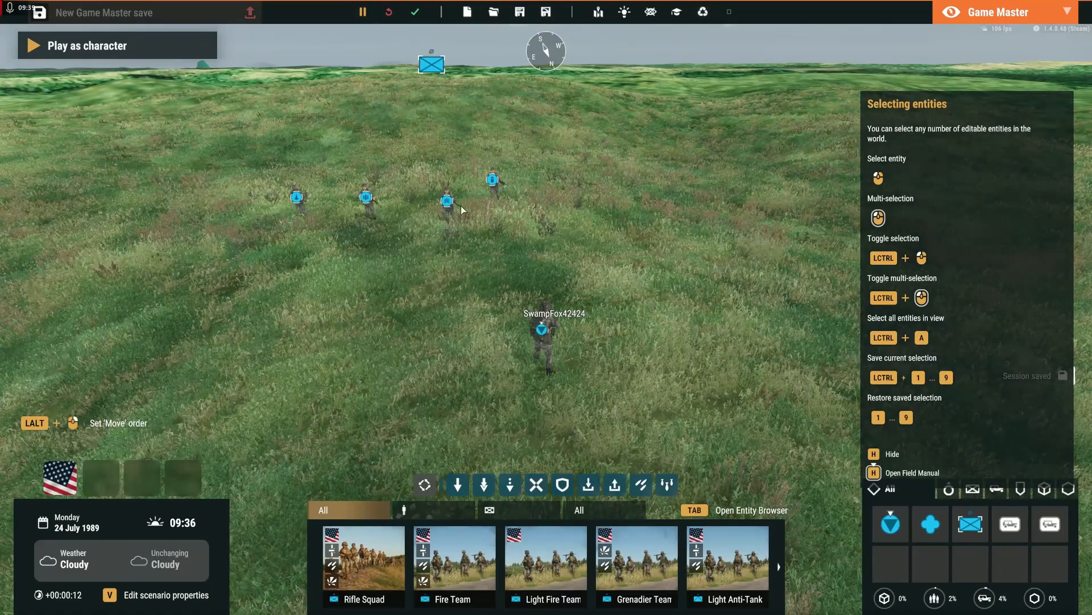
Give the Fire Team a move order to the open grass beside it and watch how the soldiers respond.
{"action": "left_click", "coordinate": [456, 485]}
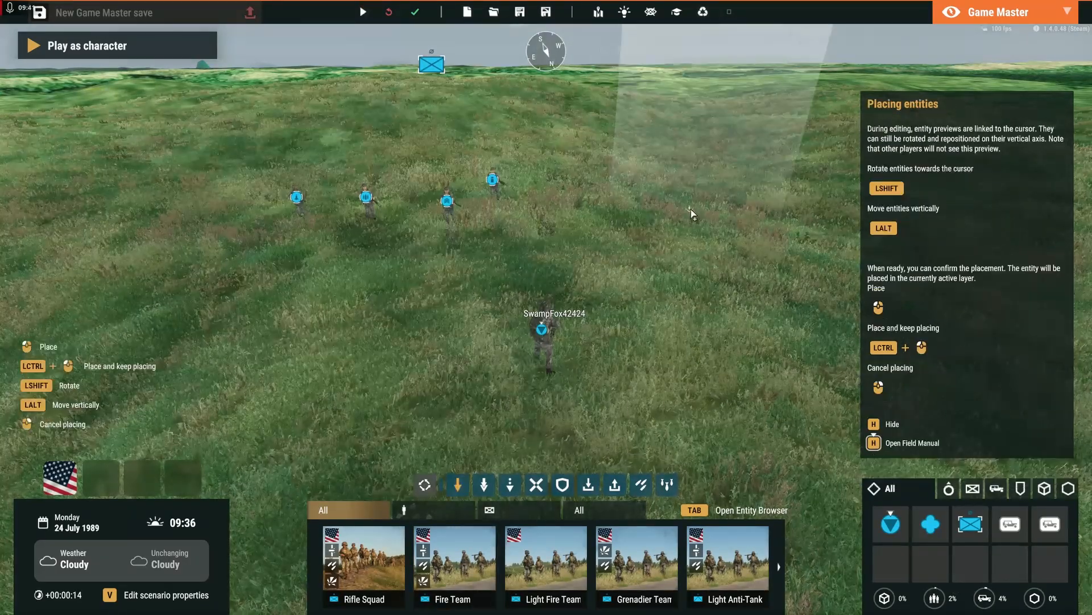
{"action": "left_click", "coordinate": [690, 210]}
{"action": "right_click_drag", "start_coordinate": [581, 287], "coordinate": [589, 254]}
{"action": "key", "text": "w"}
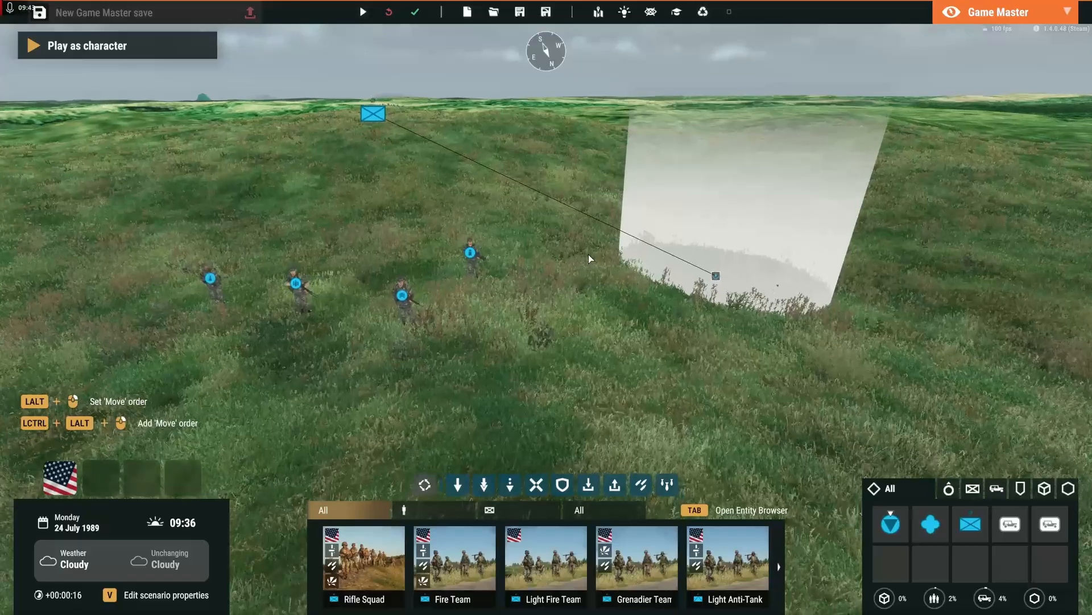
{"action": "right_click_drag", "start_coordinate": [639, 325], "coordinate": [647, 295]}
{"action": "key", "text": "w"}
{"action": "key", "text": "s"}
{"action": "key", "text": "s"}
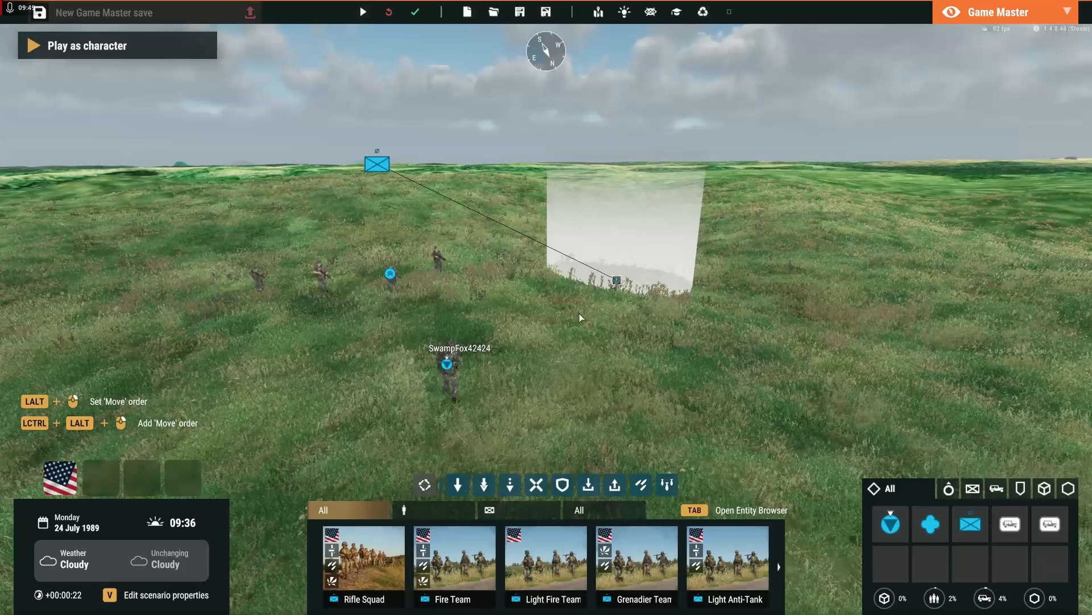
{"action": "key", "text": "a"}
{"action": "key", "text": "w"}
{"action": "right_click_drag", "start_coordinate": [582, 315], "coordinate": [596, 316]}
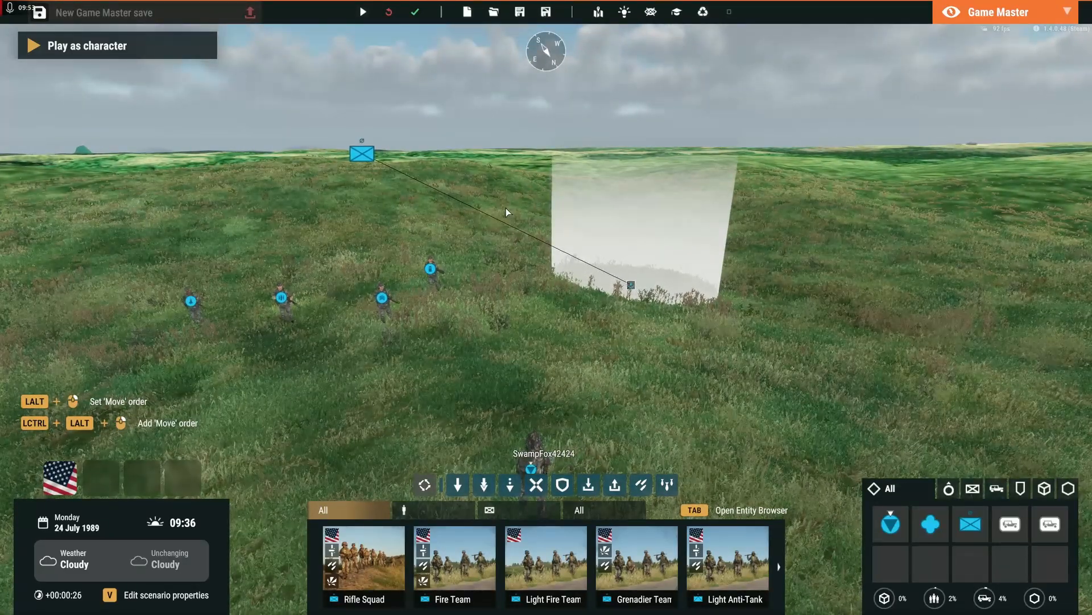
Leave game mode for the World Editor and look over the terrain around the game mode entity.
{"action": "key", "text": "Escape"}
{"action": "key", "text": "q"}
{"action": "right_click_drag", "start_coordinate": [506, 207], "coordinate": [574, 222]}
{"action": "key", "text": "s"}
{"action": "key", "text": "q"}
{"action": "key", "text": "a"}
{"action": "key", "text": "a"}
{"action": "key", "text": "s"}
{"action": "right_click_drag", "start_coordinate": [455, 248], "coordinate": [531, 271]}
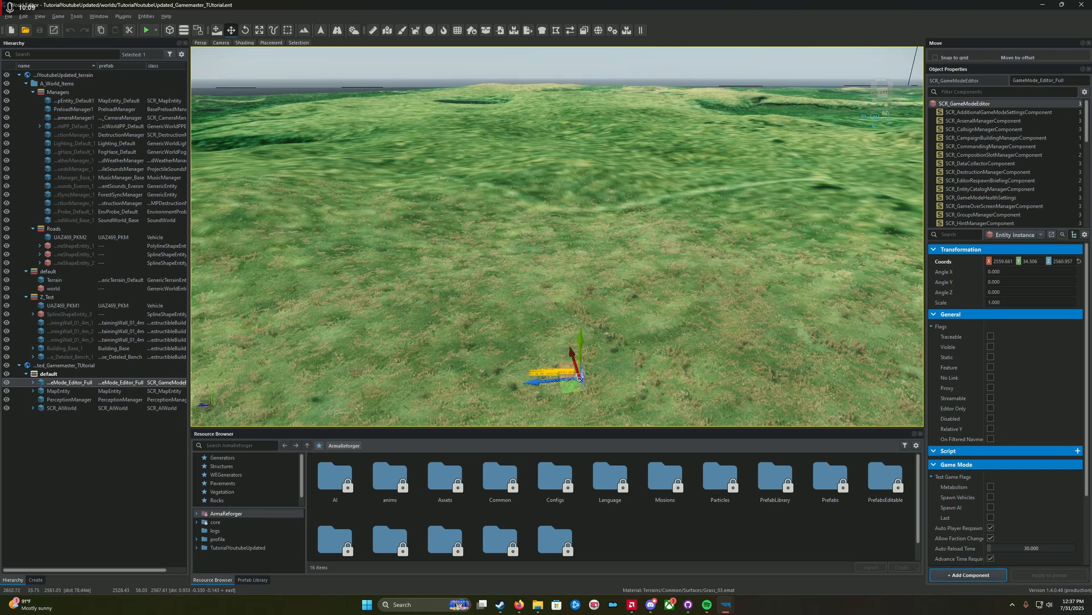
{"action": "right_click_drag", "start_coordinate": [530, 227], "coordinate": [601, 216]}
{"action": "key", "text": "a"}
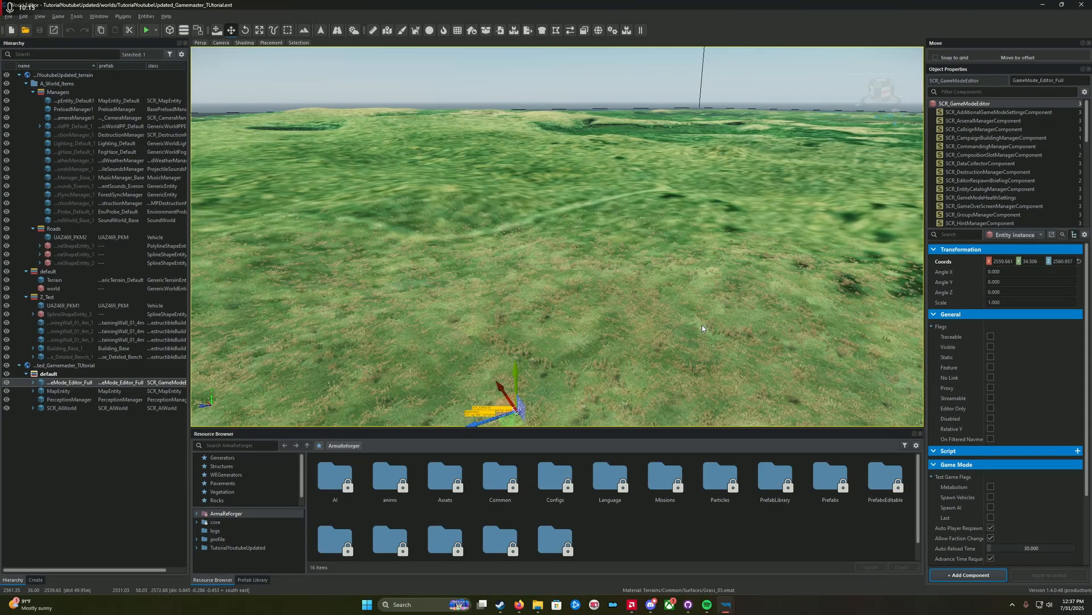
Switch to the Atlas 2 guide in the browser and find the section "Add multiple start locations to Game Master".
{"action": "left_click", "coordinate": [520, 605]}
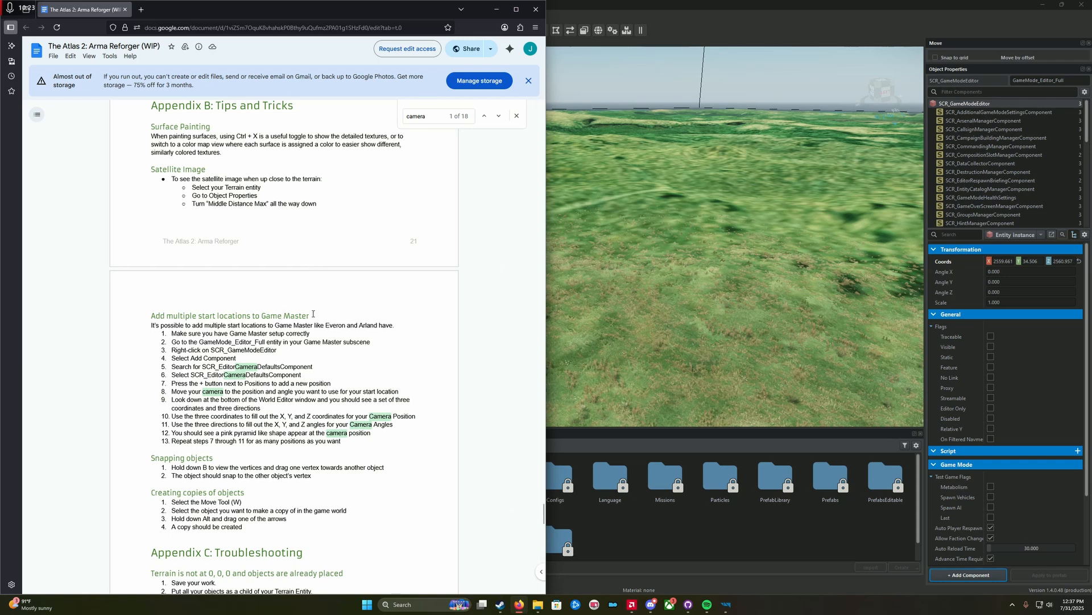
{"action": "left_click_drag", "start_coordinate": [311, 317], "coordinate": [190, 317]}
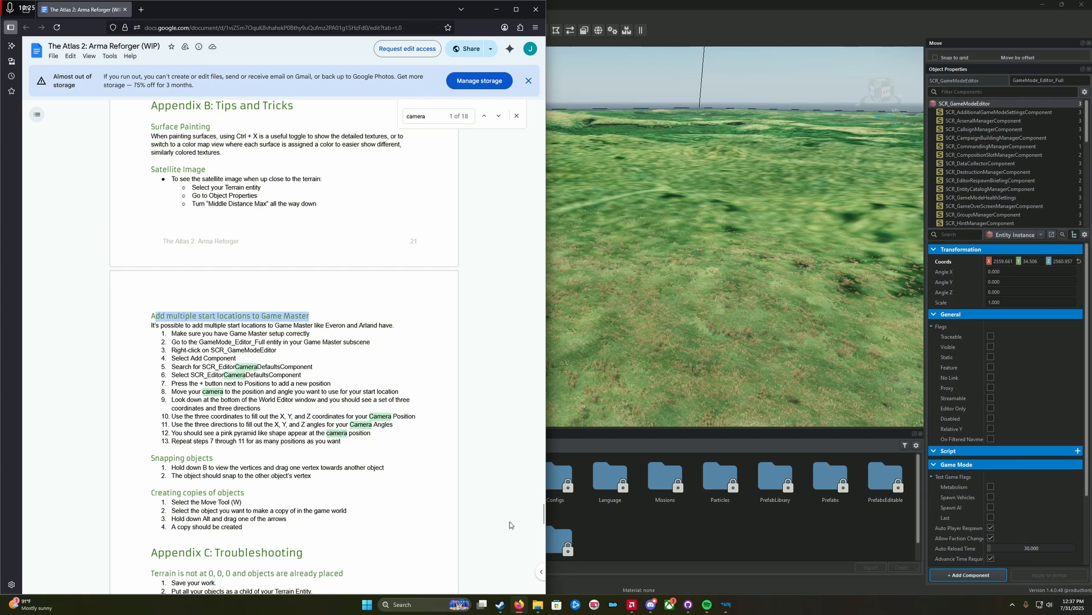
{"action": "left_click_drag", "start_coordinate": [543, 515], "coordinate": [543, 109]}
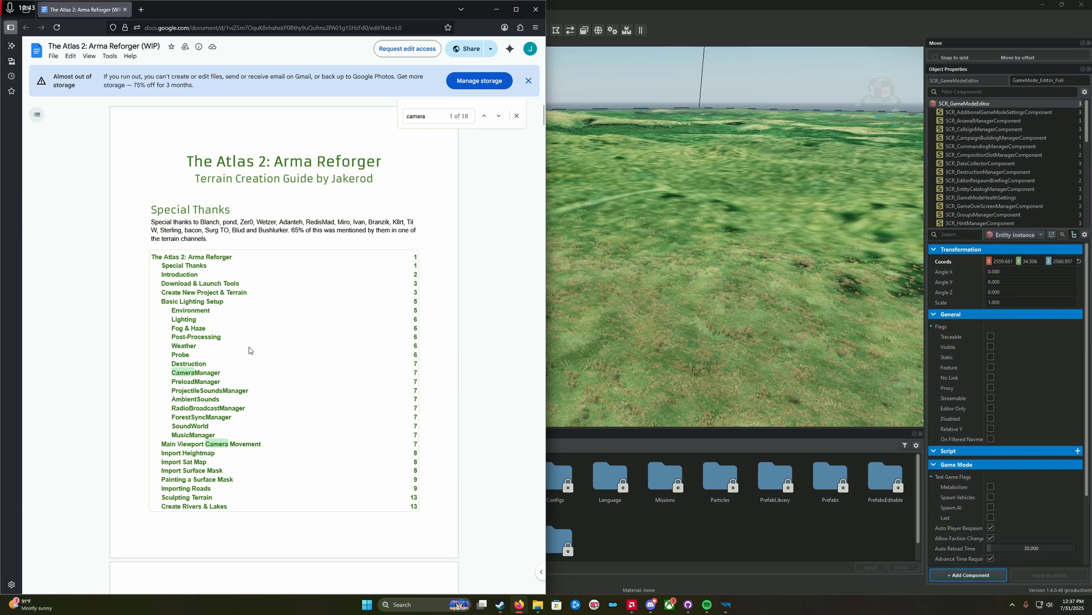
{"action": "left_click", "coordinate": [428, 113]}
{"action": "key", "text": "shift+Return"}
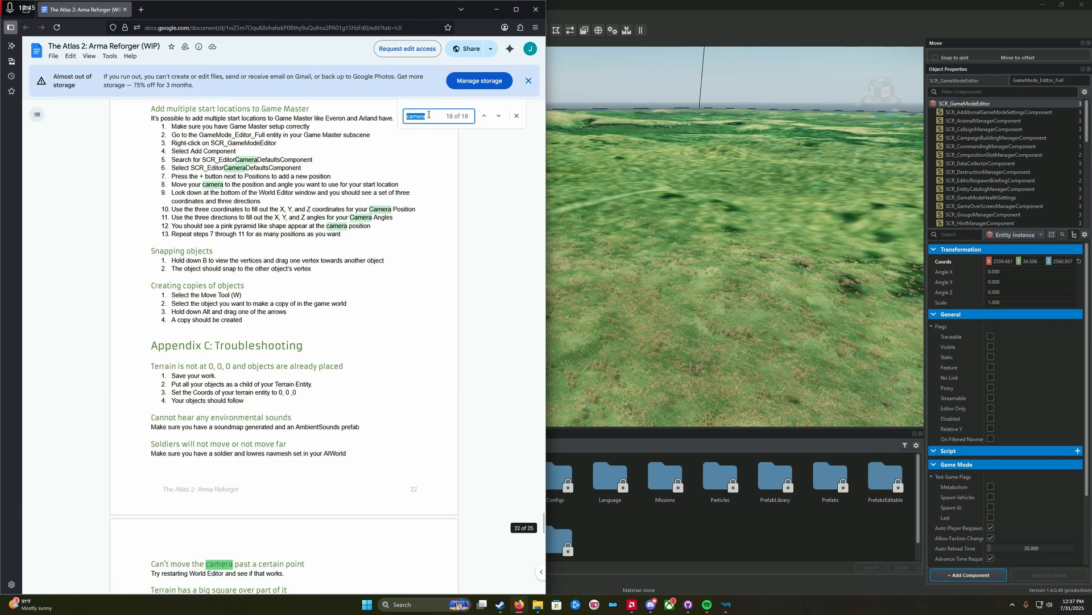
{"action": "type", "text": "dd multiple start locations to Game Master"}
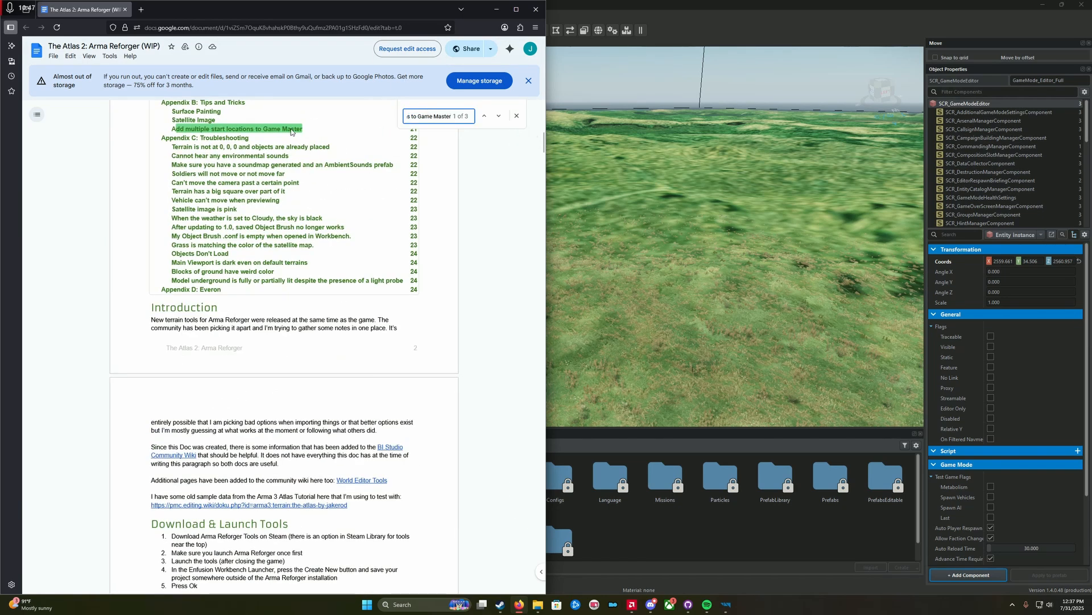
{"action": "key", "text": "Return"}
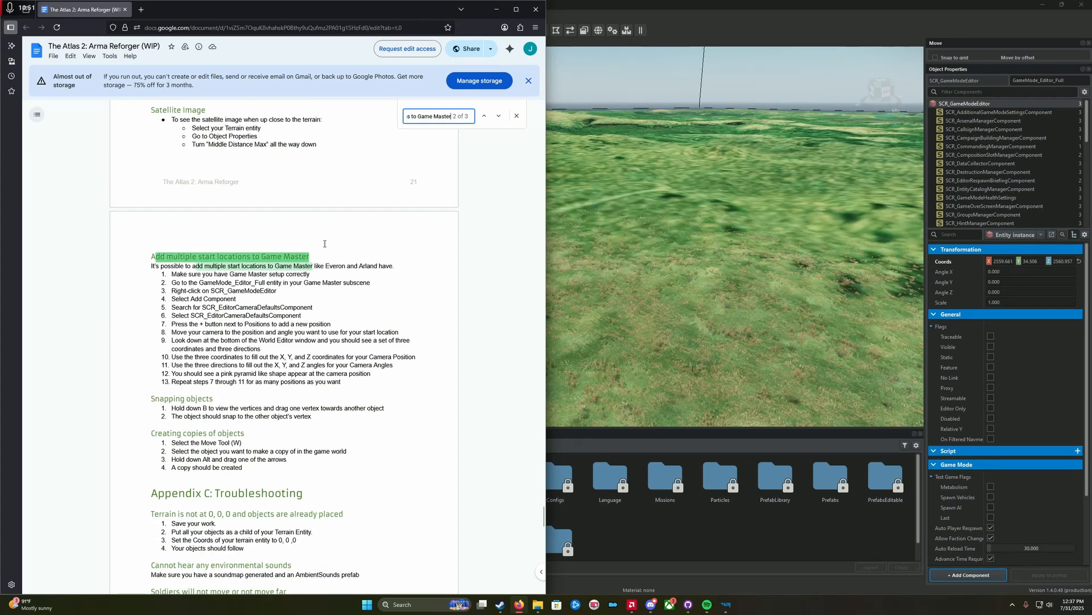
{"action": "left_click", "coordinate": [334, 284]}
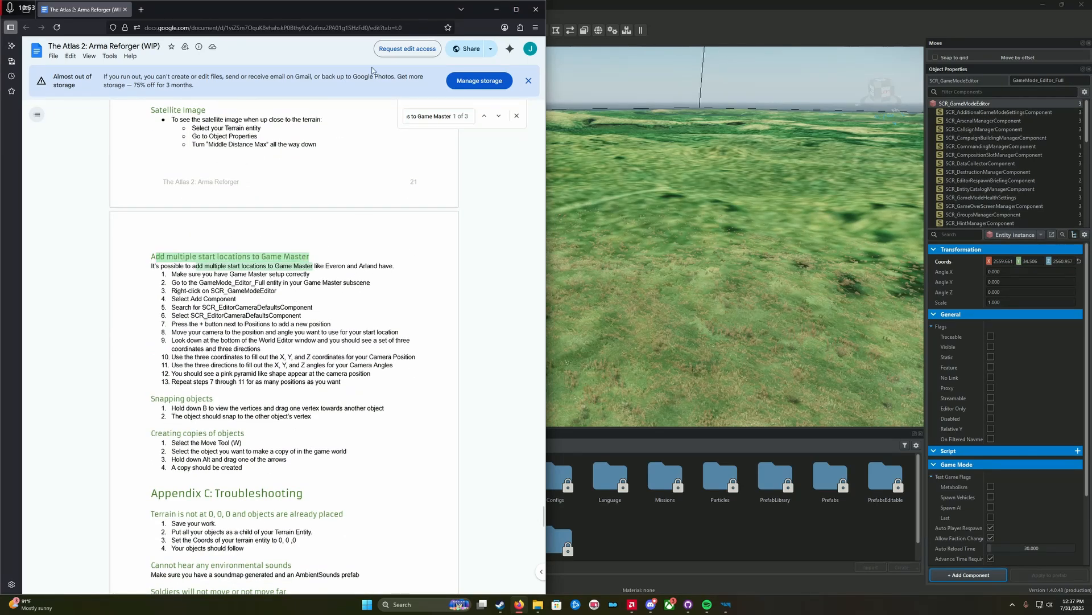
Arrange the World Editor beside the guide and add SCR_EditorCameraDefaultsComponent to the SCR_GameModeEditor of the GameMode_Editor_Full entity.
{"action": "left_click_drag", "start_coordinate": [617, 1], "coordinate": [941, 162]}
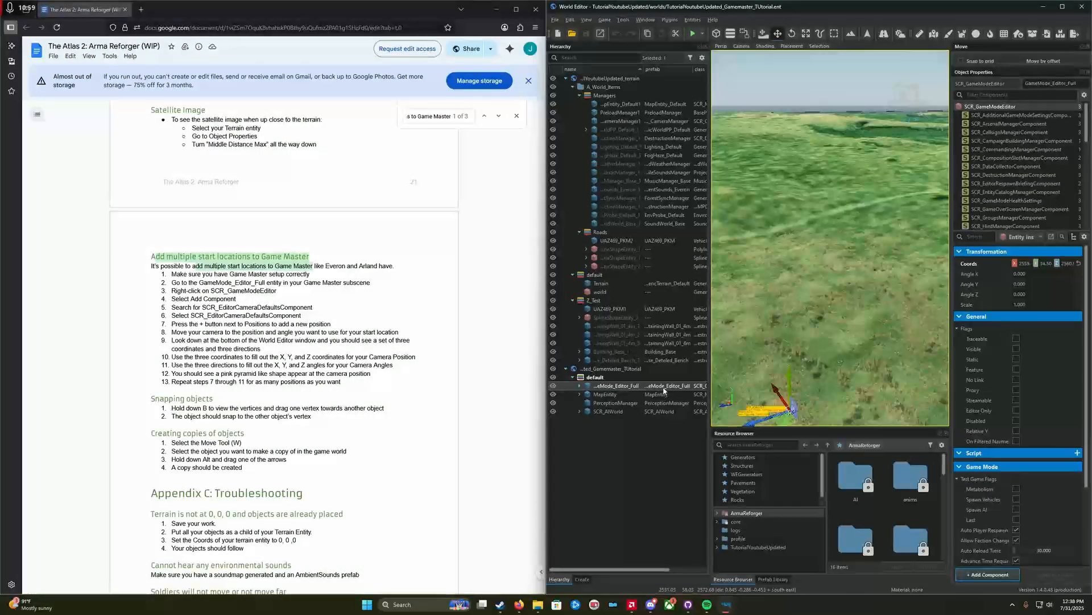
{"action": "left_click", "coordinate": [255, 275]}
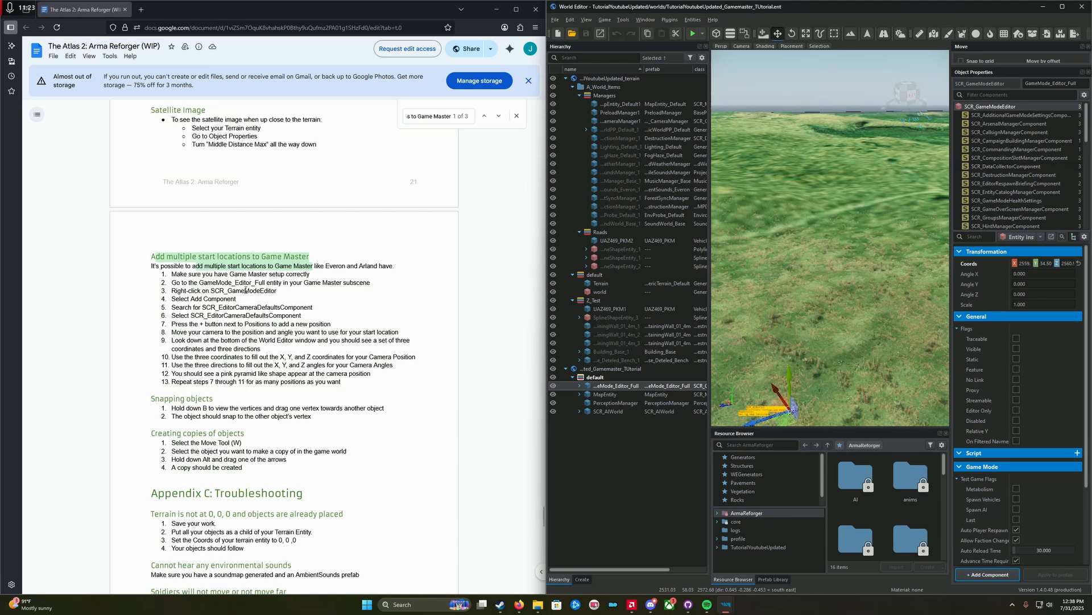
{"action": "right_click", "coordinate": [1001, 110]}
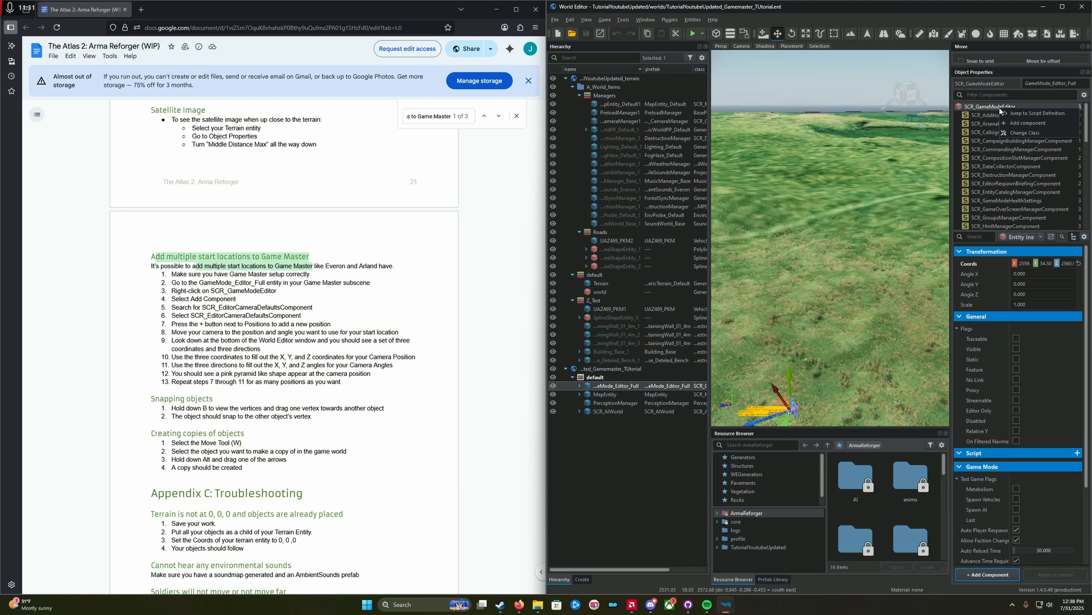
{"action": "left_click", "coordinate": [1014, 123]}
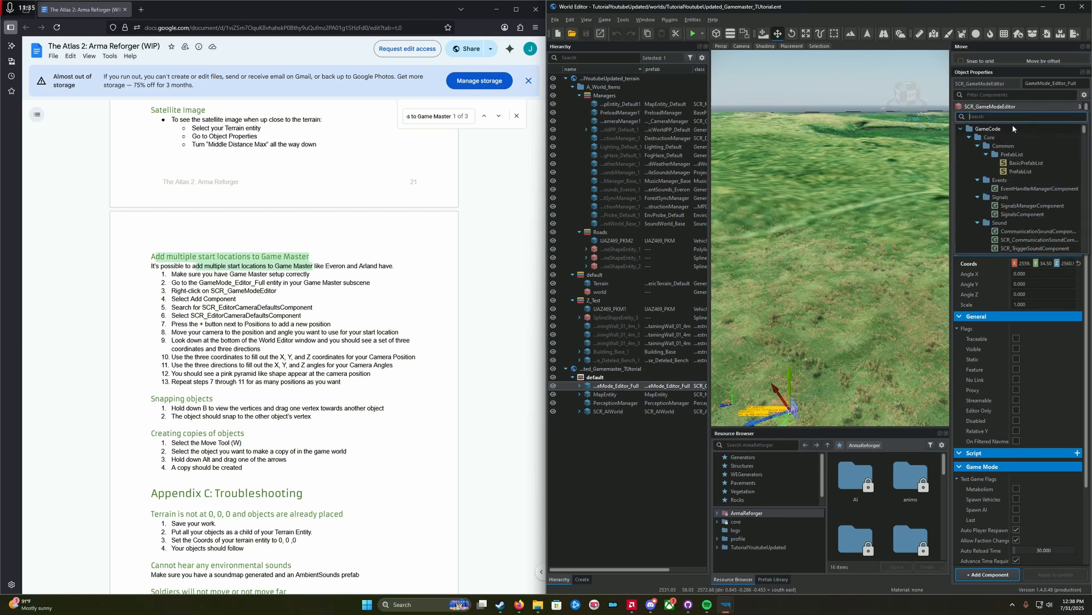
{"action": "type", "text": "scr"}
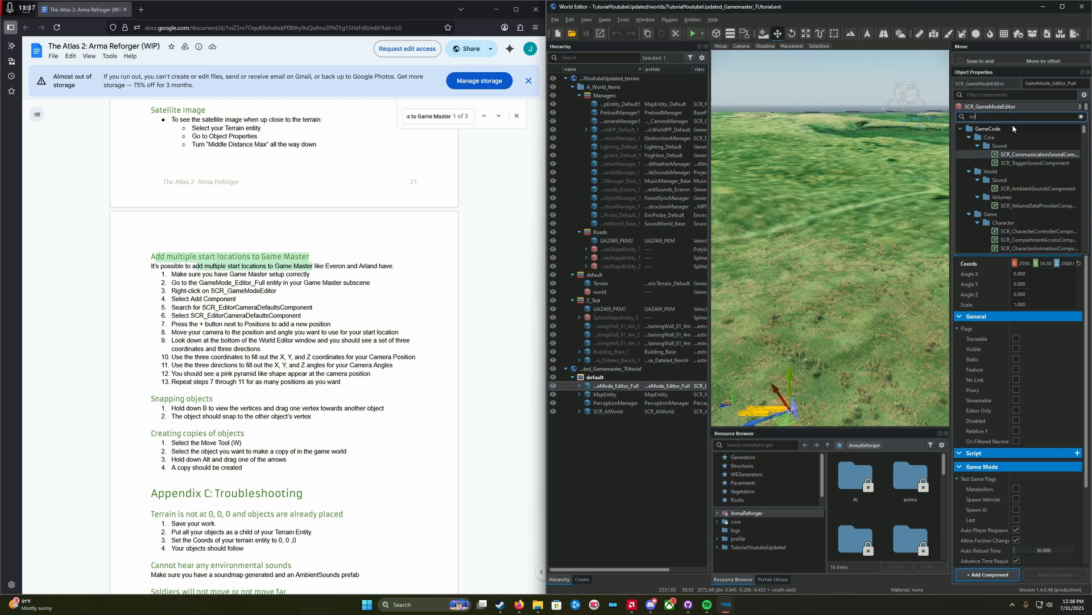
{"action": "type", "text": " editor"}
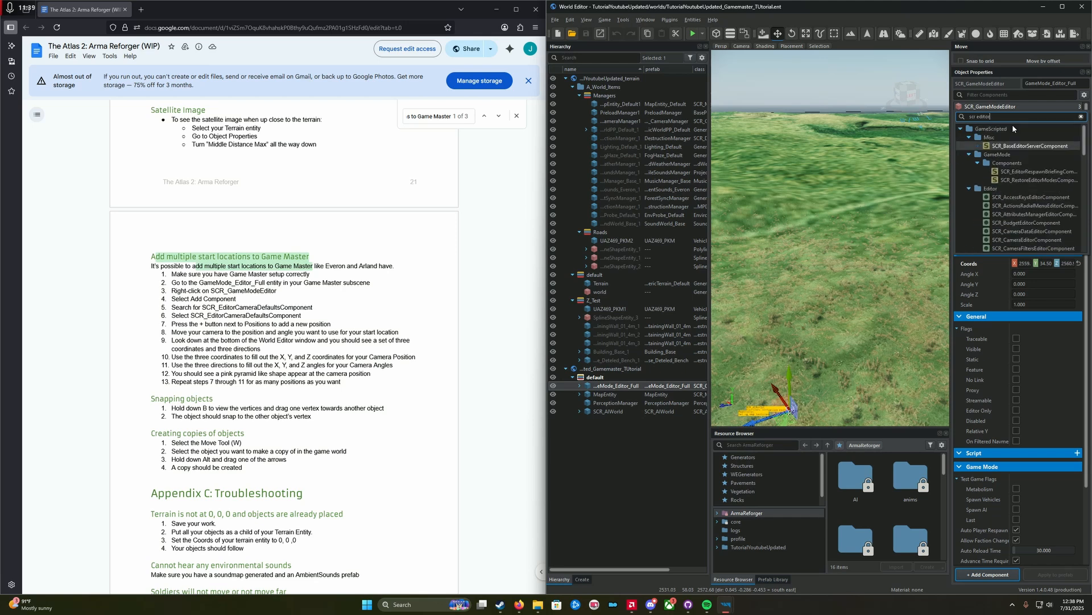
{"action": "type", "text": "camera"}
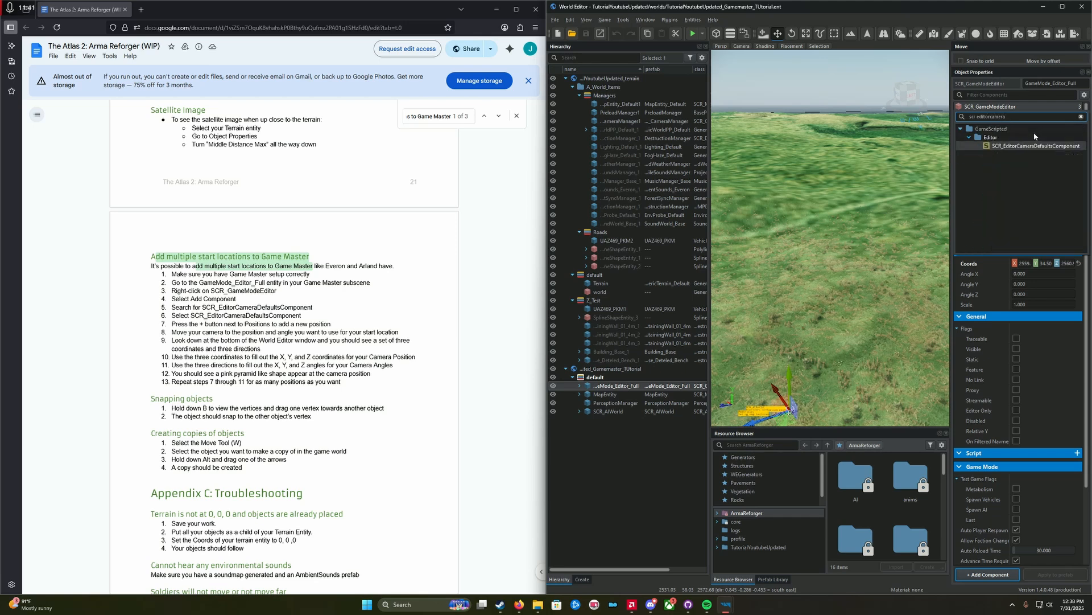
{"action": "double_click", "coordinate": [1030, 146]}
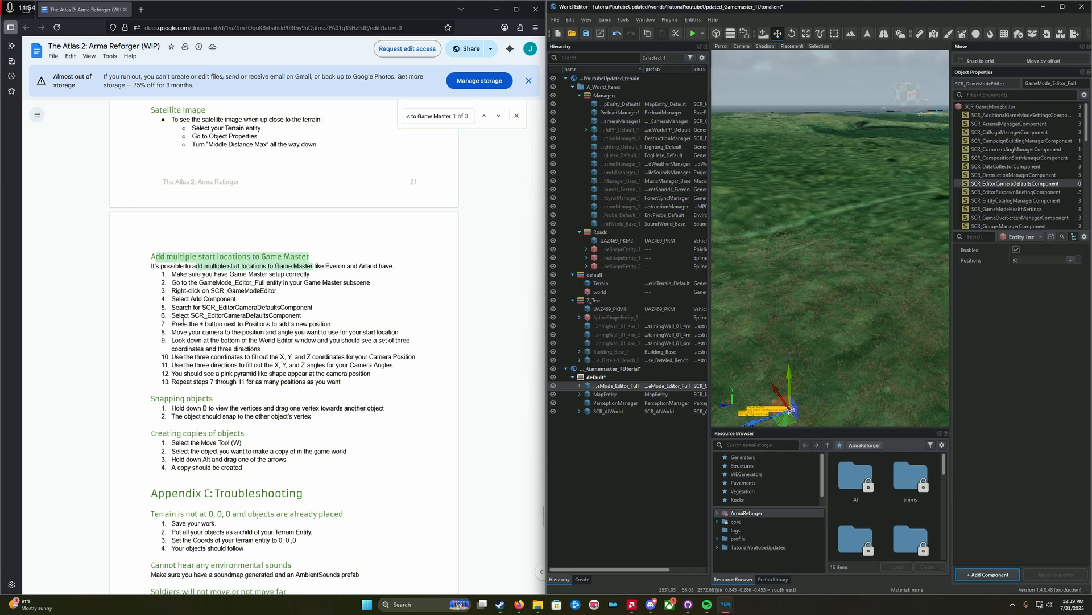
Add an entry to the camera defaults component's Positions and move the viewport camera to a high start view over the coast.
{"action": "left_click", "coordinate": [1072, 261]}
{"action": "right_click_drag", "start_coordinate": [833, 278], "coordinate": [880, 303]}
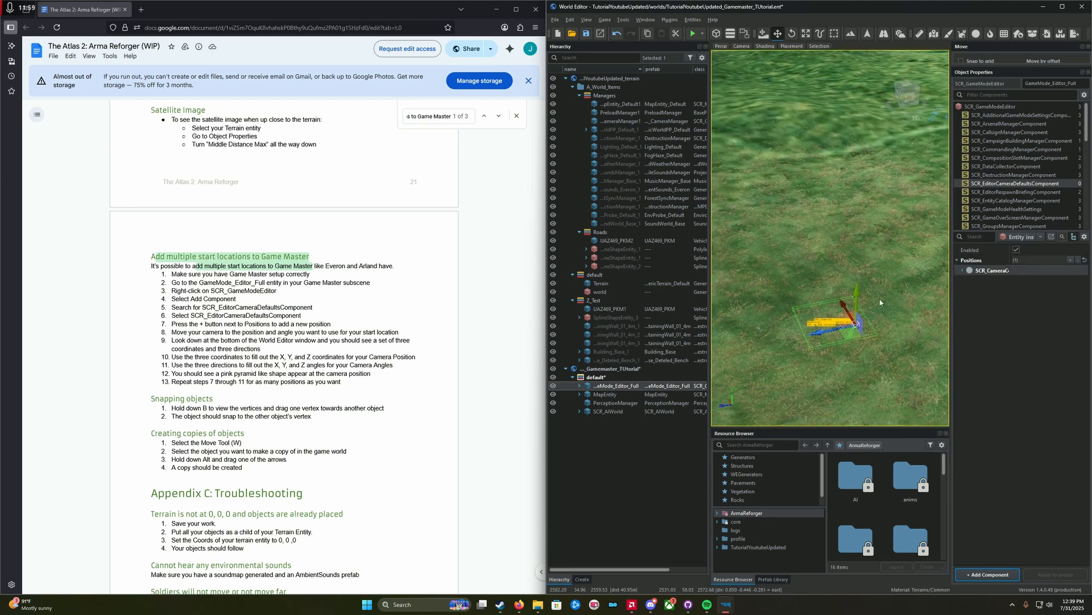
{"action": "left_click", "coordinate": [963, 271]}
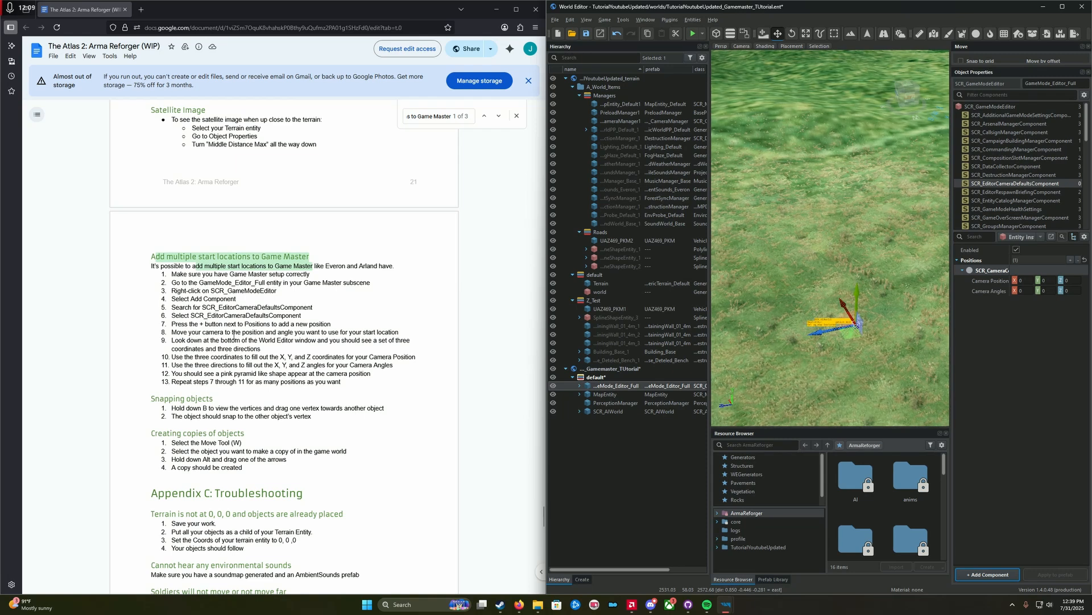
{"action": "right_click_drag", "start_coordinate": [829, 256], "coordinate": [842, 216]}
{"action": "key", "text": "w"}
{"action": "key", "text": "a"}
{"action": "key", "text": "s"}
{"action": "right_click_drag", "start_coordinate": [921, 228], "coordinate": [922, 252]}
{"action": "key", "text": "e"}
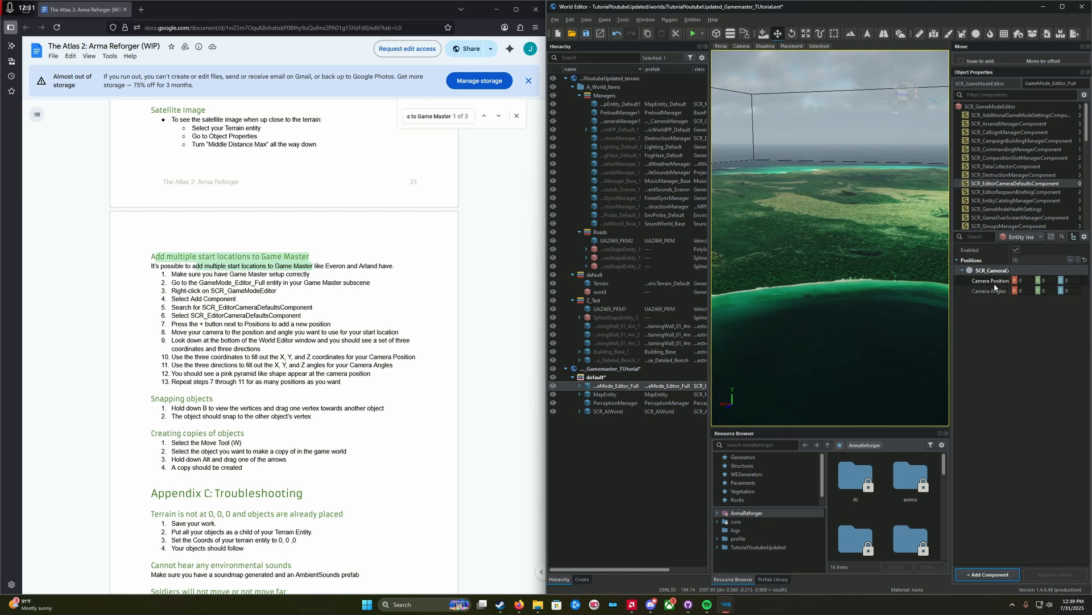
Set the new camera start entry's Camera Position to X 2996.55, Y 194.74, Z 3597.93.
{"action": "left_click", "coordinate": [1031, 280]}
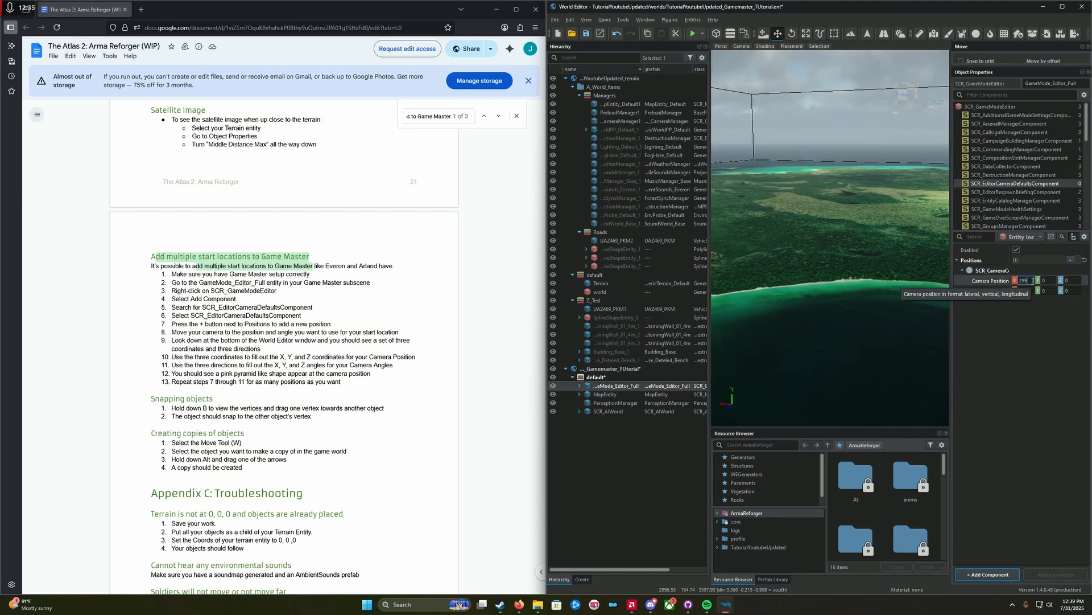
{"action": "type", "text": "2996.55"}
{"action": "key", "text": "Tab"}
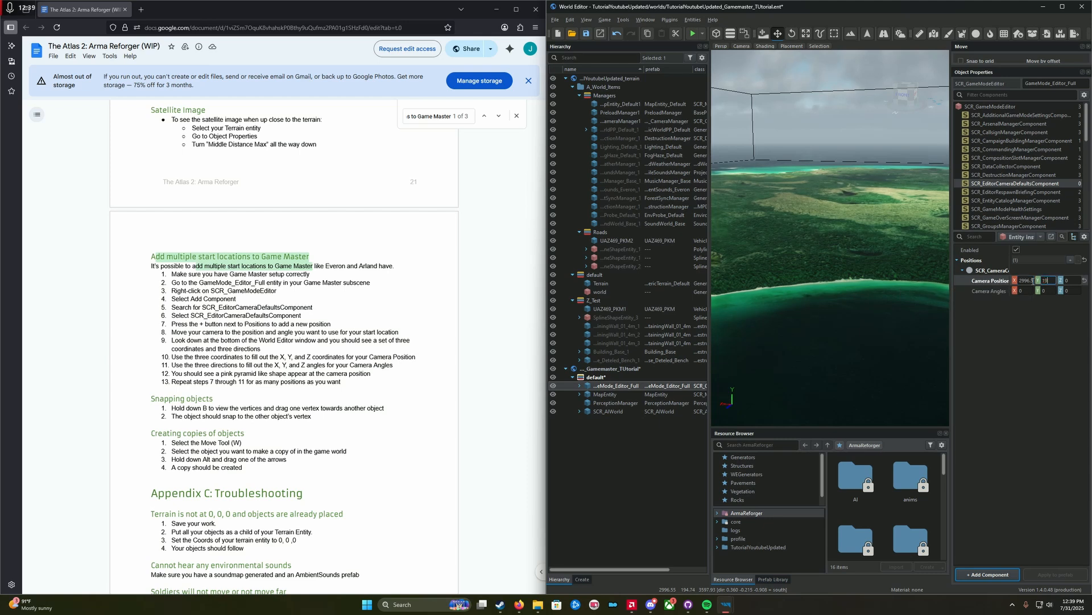
{"action": "type", "text": "194.74"}
{"action": "key", "text": "Tab"}
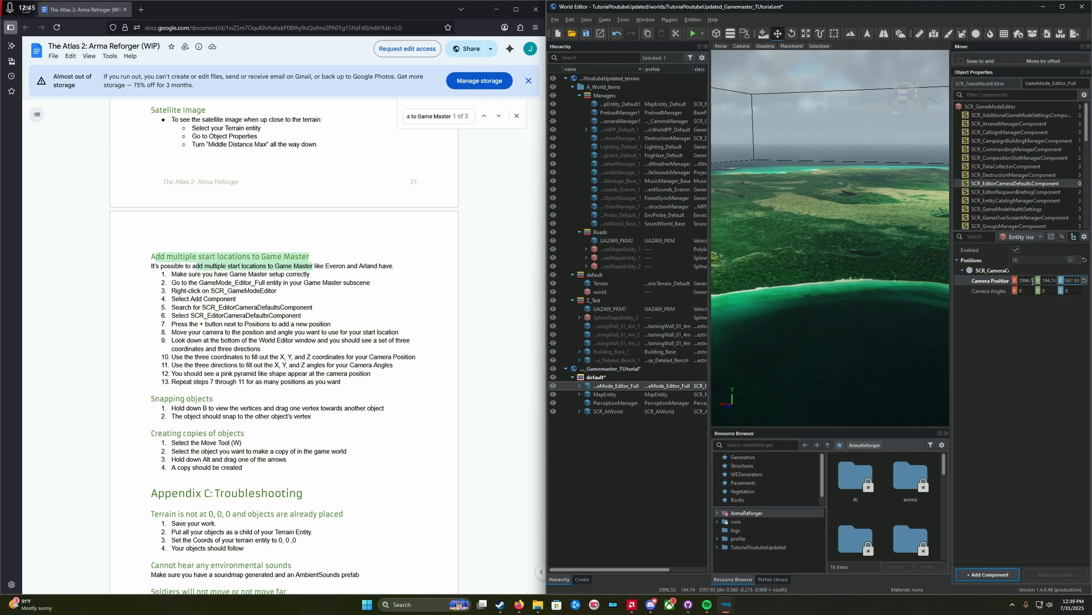
{"action": "key", "text": "Tab"}
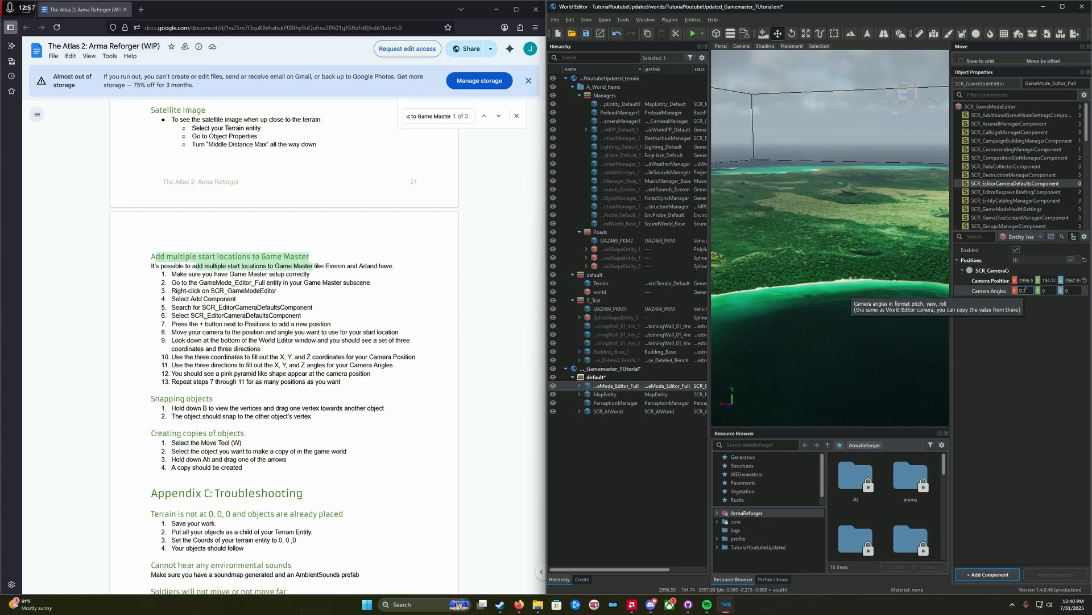
Set the entry's Camera Angles to 0.36, -0.215, -0.908 and save the world.
{"action": "key", "text": "Tab"}
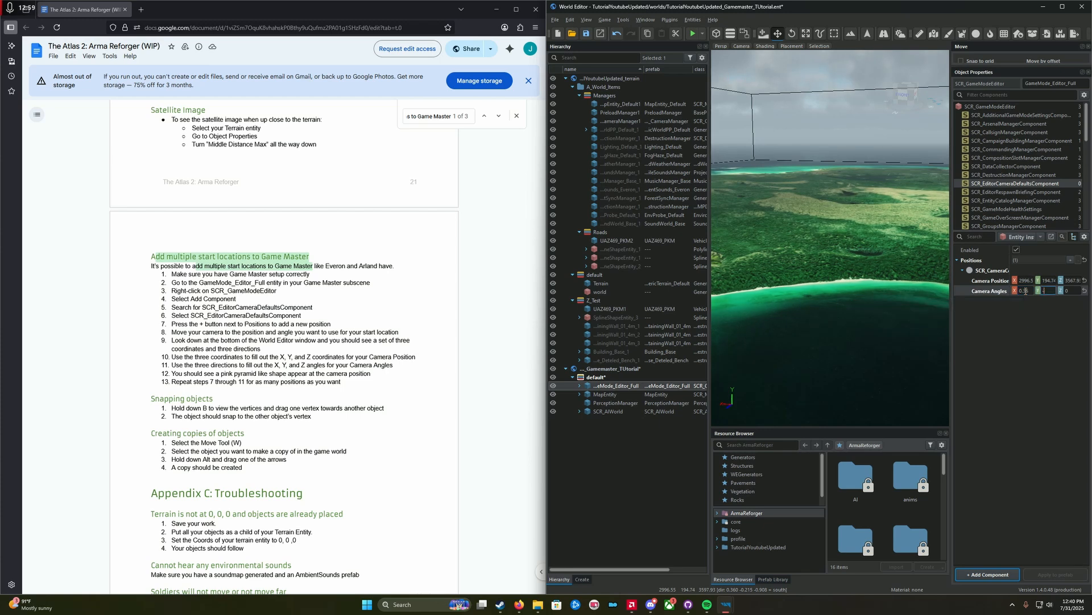
{"action": "key", "text": "Tab"}
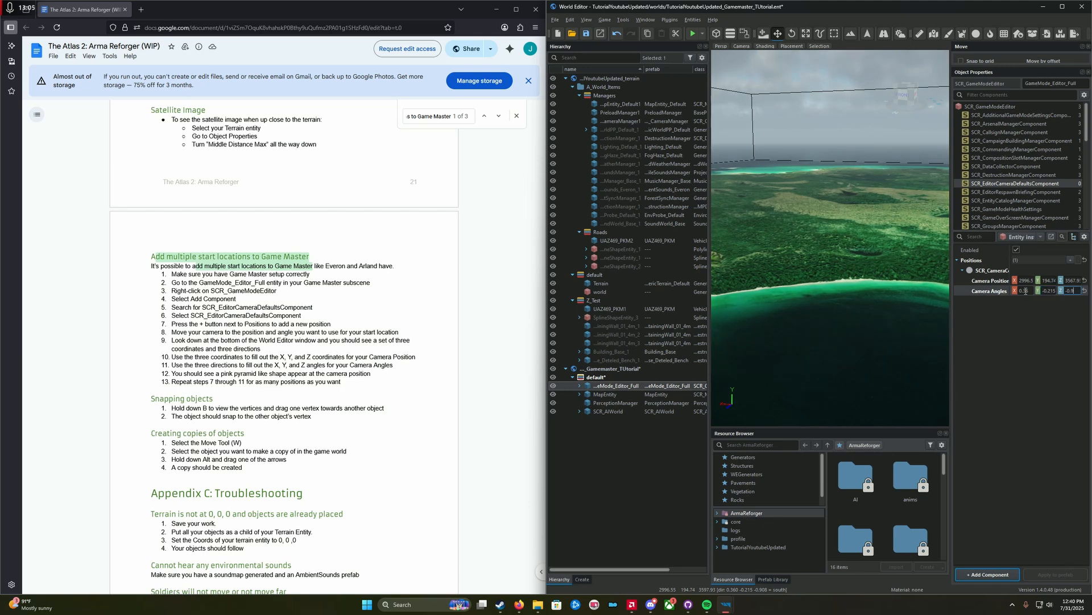
{"action": "key", "text": "Return"}
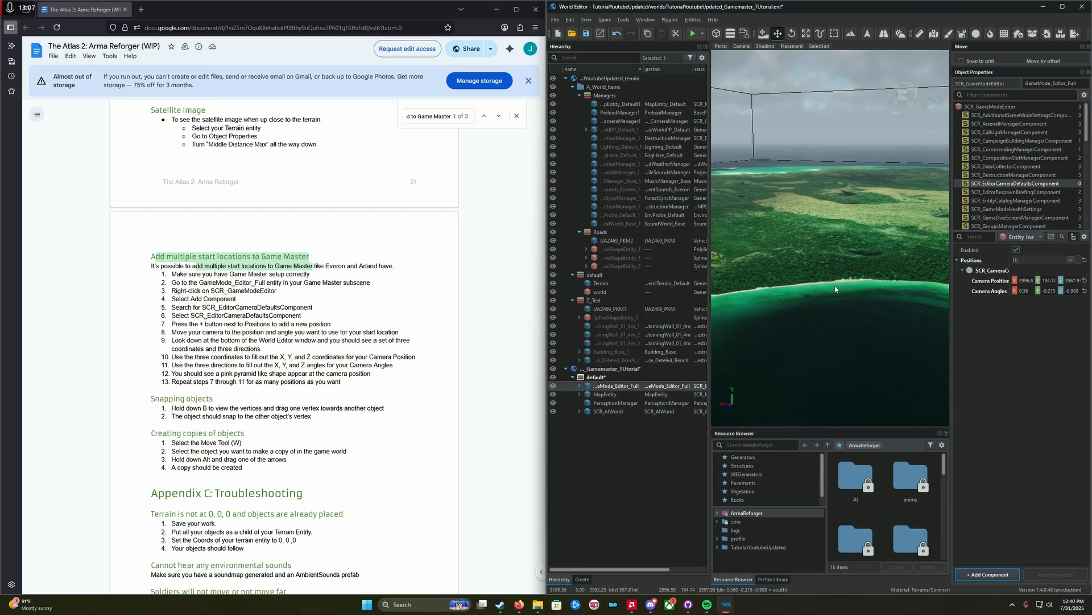
{"action": "left_click", "coordinate": [587, 34]}
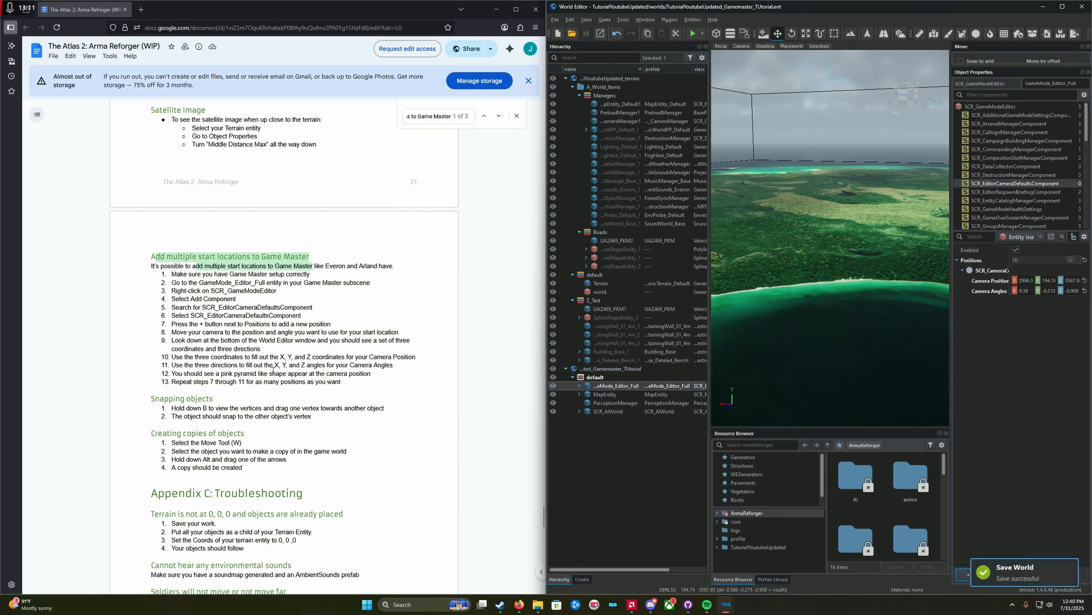
Turn the viewport camera away from the island, play the world to check the Game Master start view, and return to the editor.
{"action": "right_click_drag", "start_coordinate": [819, 250], "coordinate": [781, 237]}
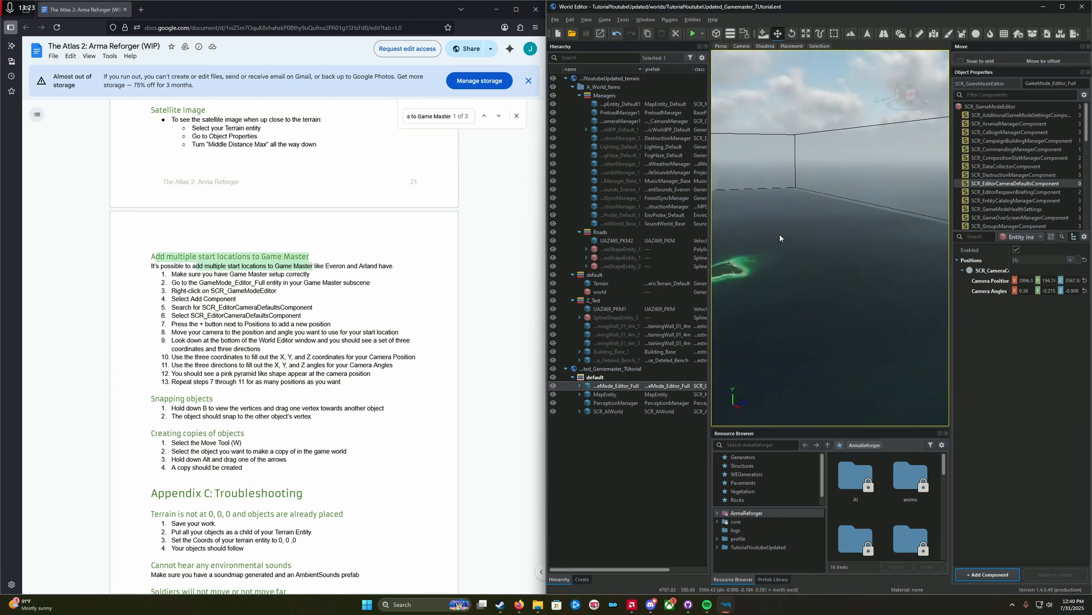
{"action": "left_click", "coordinate": [692, 34]}
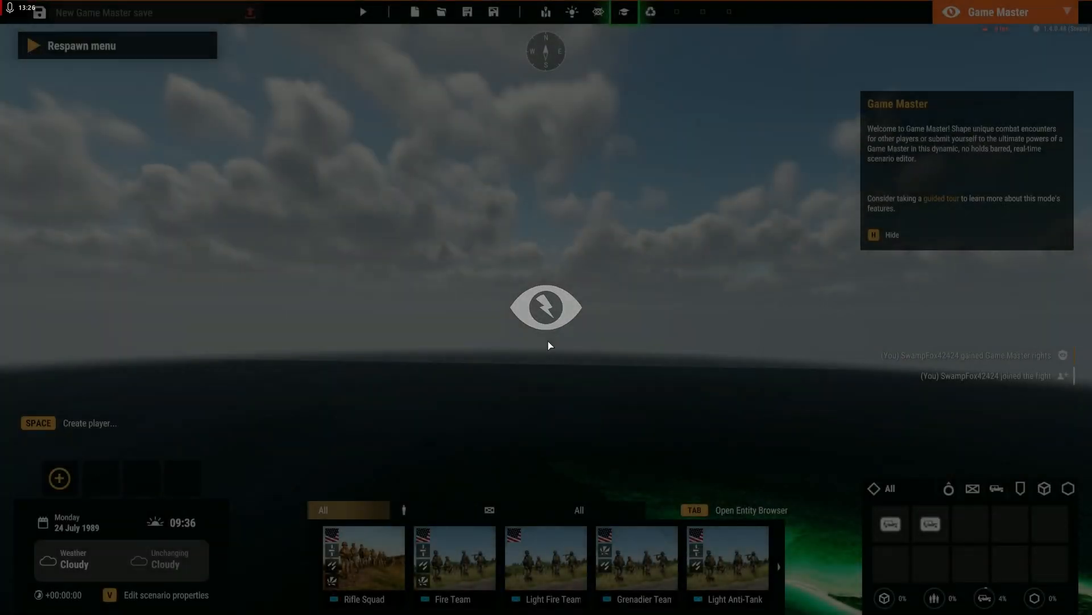
{"action": "mouse_move", "coordinate": [548, 341]}
{"action": "right_mouse_down"}
{"action": "mouse_move", "coordinate": [622, 437]}
{"action": "mouse_move", "coordinate": [877, 400]}
{"action": "mouse_move", "coordinate": [1088, 392]}
{"action": "mouse_move", "coordinate": [1088, 370]}
{"action": "mouse_move", "coordinate": [465, 386]}
{"action": "mouse_move", "coordinate": [476, 395]}
{"action": "mouse_move", "coordinate": [712, 390]}
{"action": "mouse_move", "coordinate": [561, 374]}
{"action": "mouse_move", "coordinate": [828, 374]}
{"action": "mouse_move", "coordinate": [640, 356]}
{"action": "mouse_move", "coordinate": [763, 349]}
{"action": "mouse_move", "coordinate": [789, 353]}
{"action": "mouse_move", "coordinate": [545, 343]}
{"action": "right_mouse_up"}
{"action": "key", "text": "Escape"}
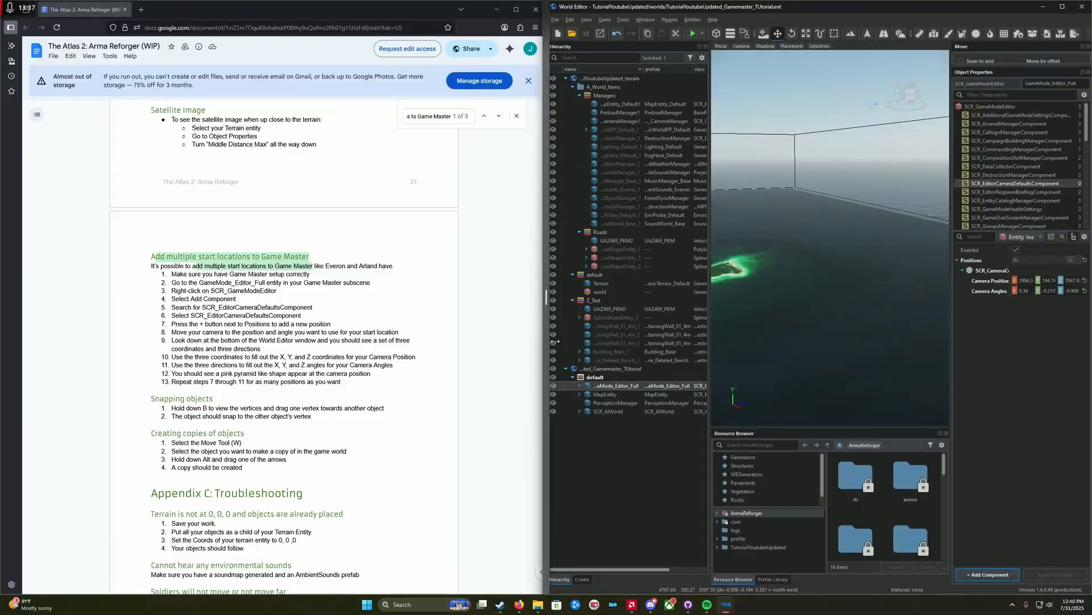
Move the viewport camera down close to the ground and play the world again to check the Game Master start location.
{"action": "right_click_drag", "start_coordinate": [842, 319], "coordinate": [869, 398]}
{"action": "key", "text": "w"}
{"action": "key", "text": "s"}
{"action": "key", "text": "w"}
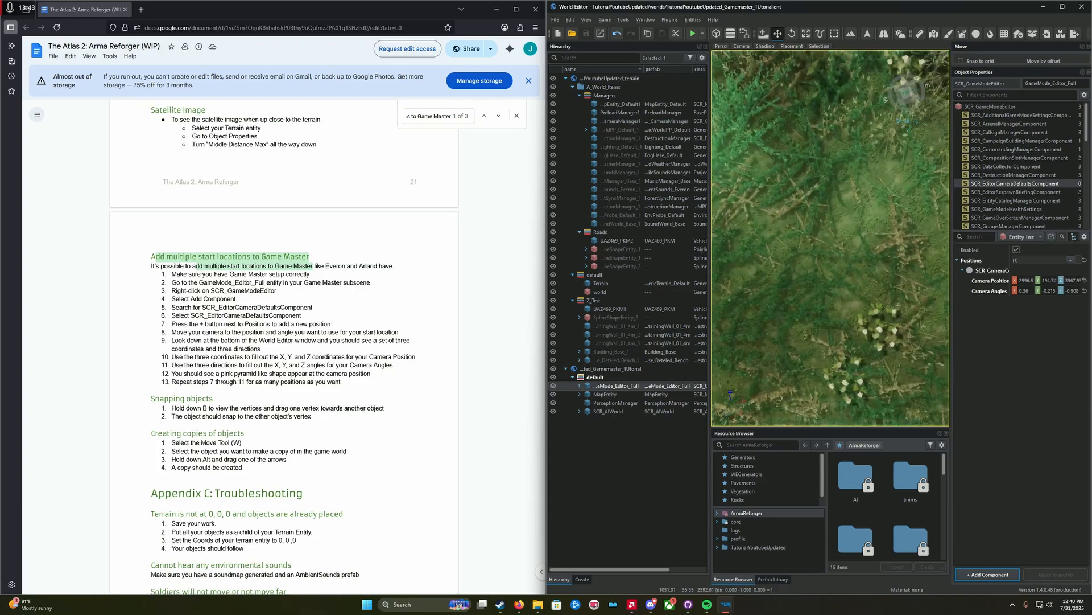
{"action": "left_click", "coordinate": [694, 37]}
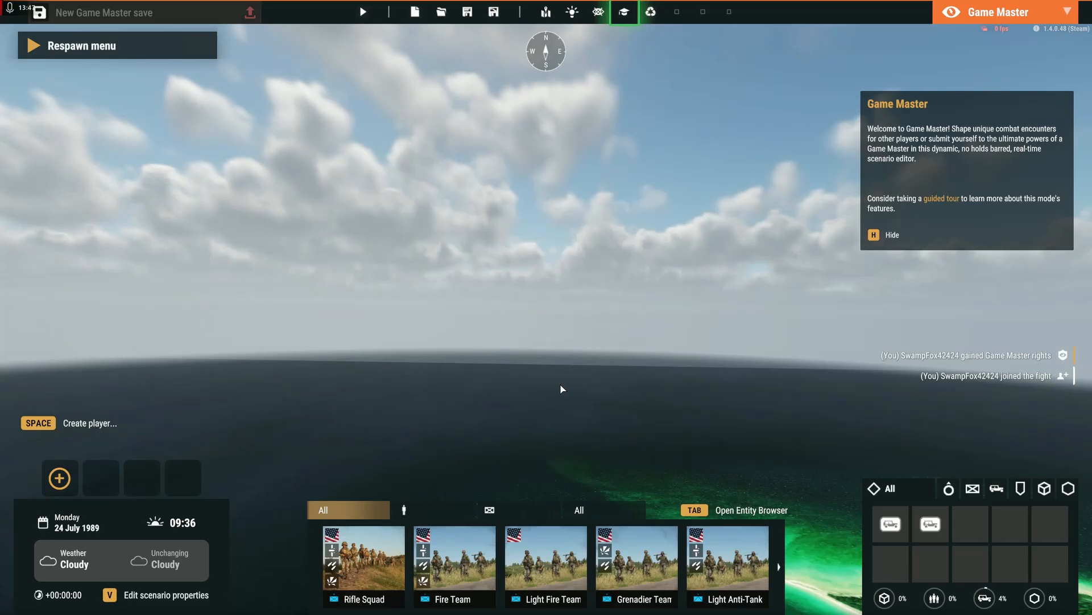
{"action": "right_click_drag", "start_coordinate": [560, 386], "coordinate": [608, 365]}
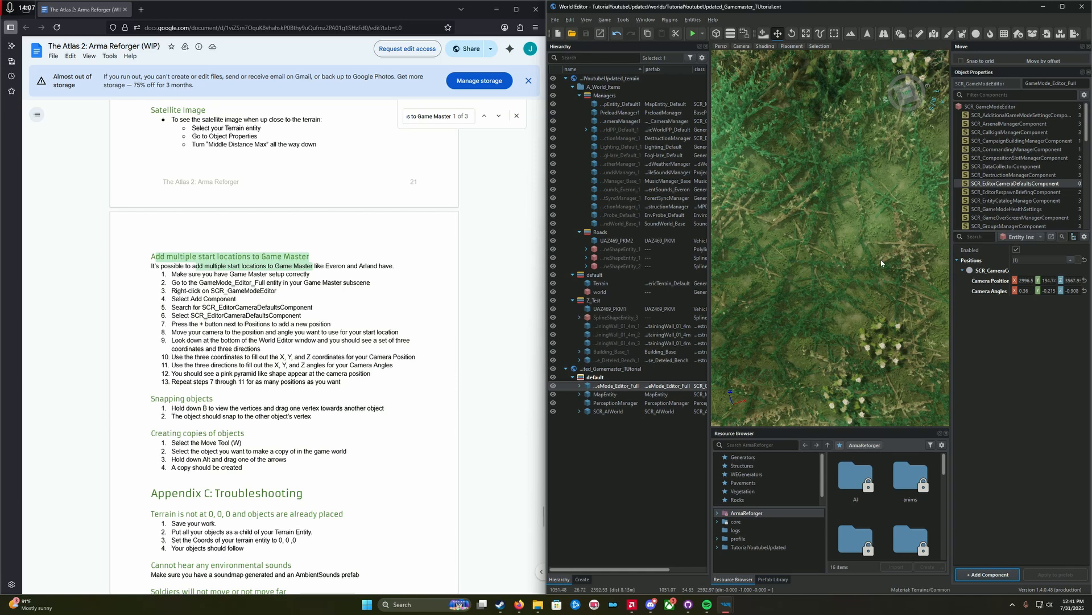
{"action": "double_click", "coordinate": [993, 272]}
{"action": "double_click", "coordinate": [993, 272]}
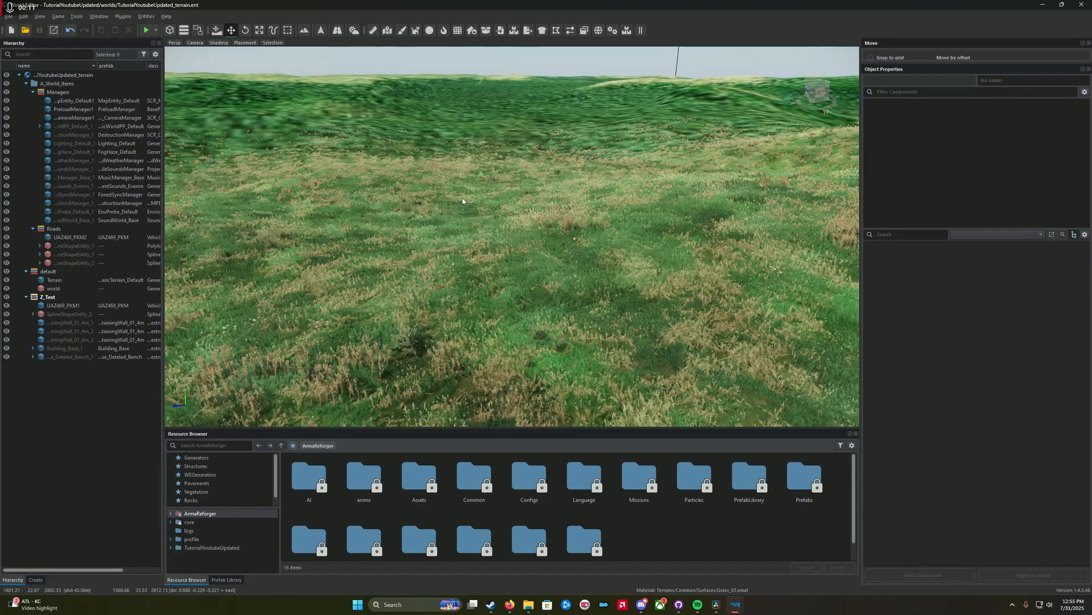
{"action": "right_click_drag", "start_coordinate": [452, 195], "coordinate": [424, 188]}
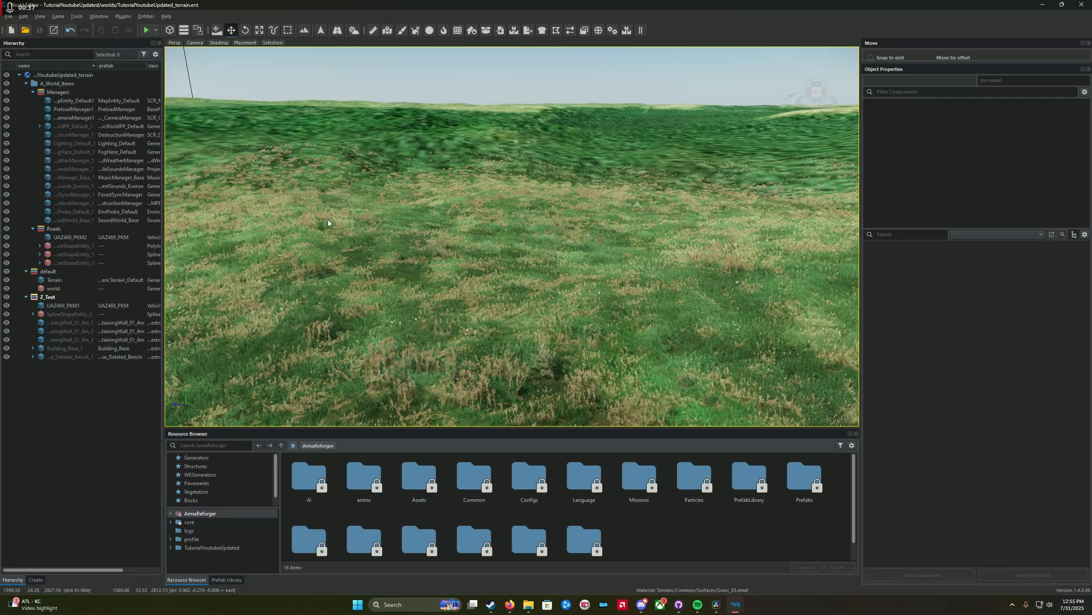
Create a layer named ZZ_GM_Temp directly under the terrain world in the hierarchy.
{"action": "right_click", "coordinate": [47, 77]}
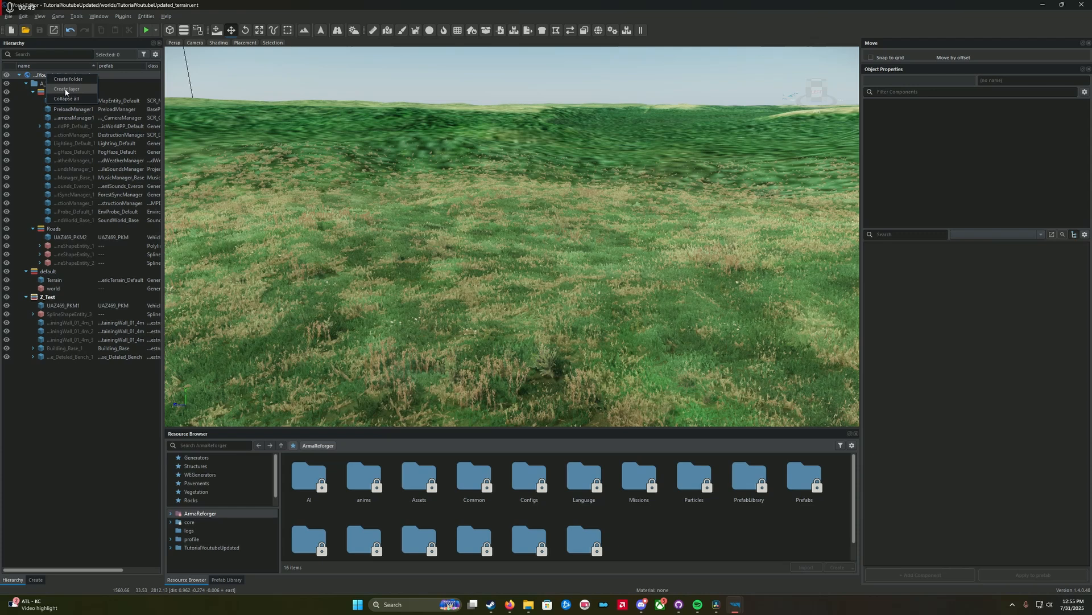
{"action": "left_click", "coordinate": [66, 89]}
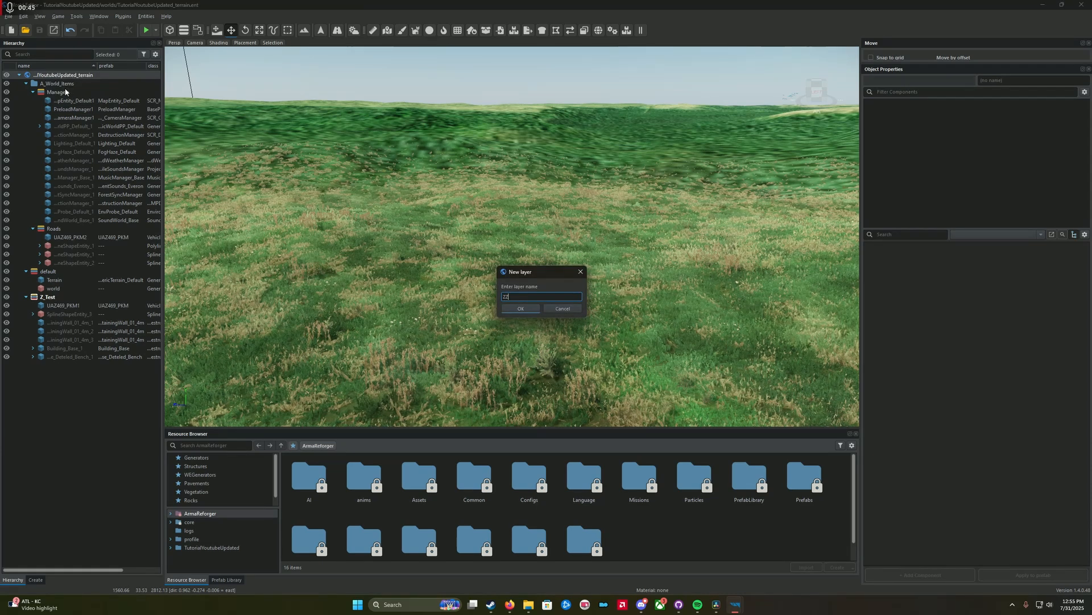
{"action": "type", "text": "ZZ_GM_Temp"}
{"action": "key", "text": "Return"}
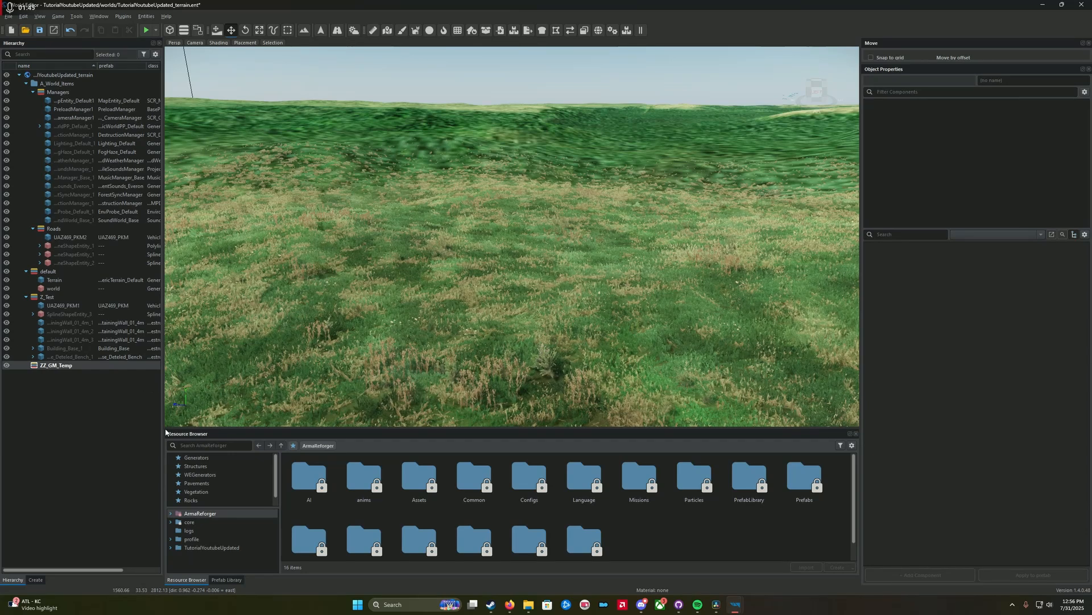
Search the resources for "Gamemode" and place the GameMode_Editor.et prefab on the grass in the ZZ_GM_Temp layer.
{"action": "left_click", "coordinate": [211, 445]}
{"action": "type", "text": "Gamema"}
{"action": "key", "text": "BackSpace"}
{"action": "key", "text": "BackSpace"}
{"action": "type", "text": "ode"}
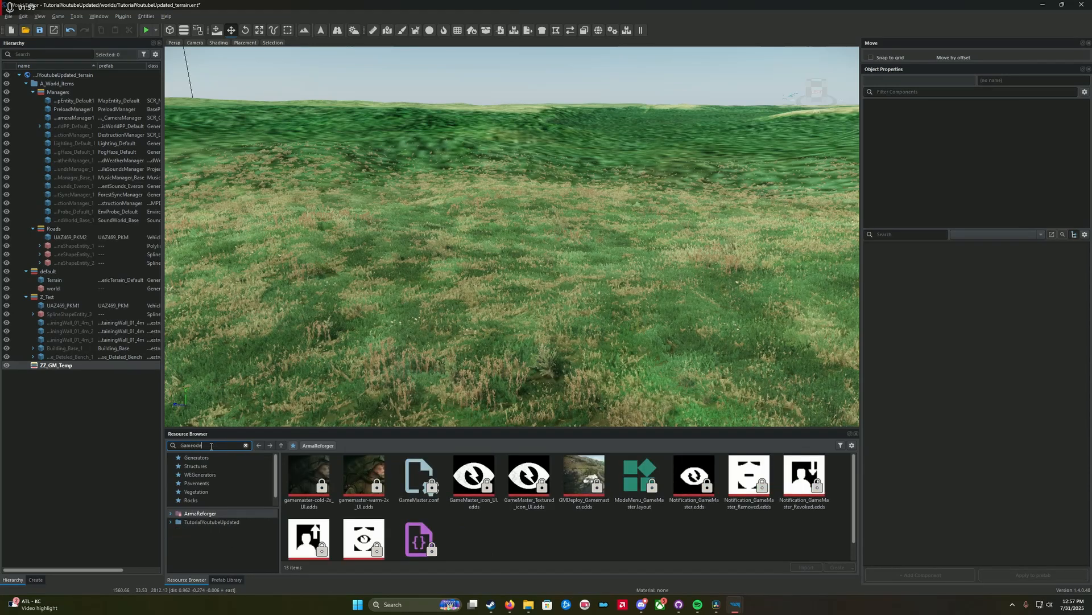
{"action": "key", "text": "BackSpace"}
{"action": "key", "text": "BackSpace"}
{"action": "key", "text": "BackSpace"}
{"action": "type", "text": "mode"}
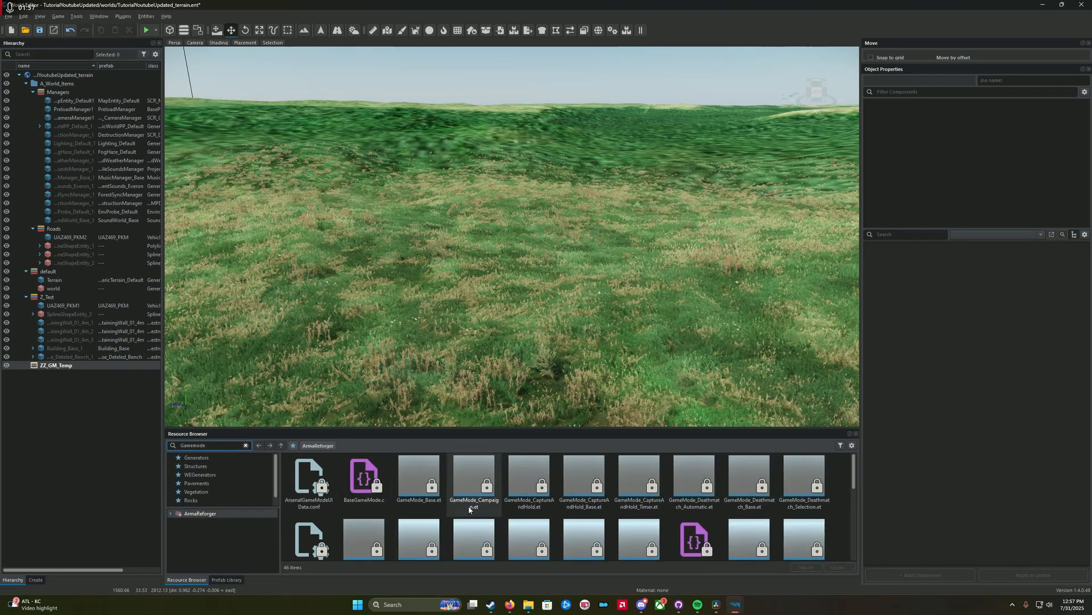
{"action": "scroll", "coordinate": [432, 508], "scroll_direction": "down", "scroll_amount": 1}
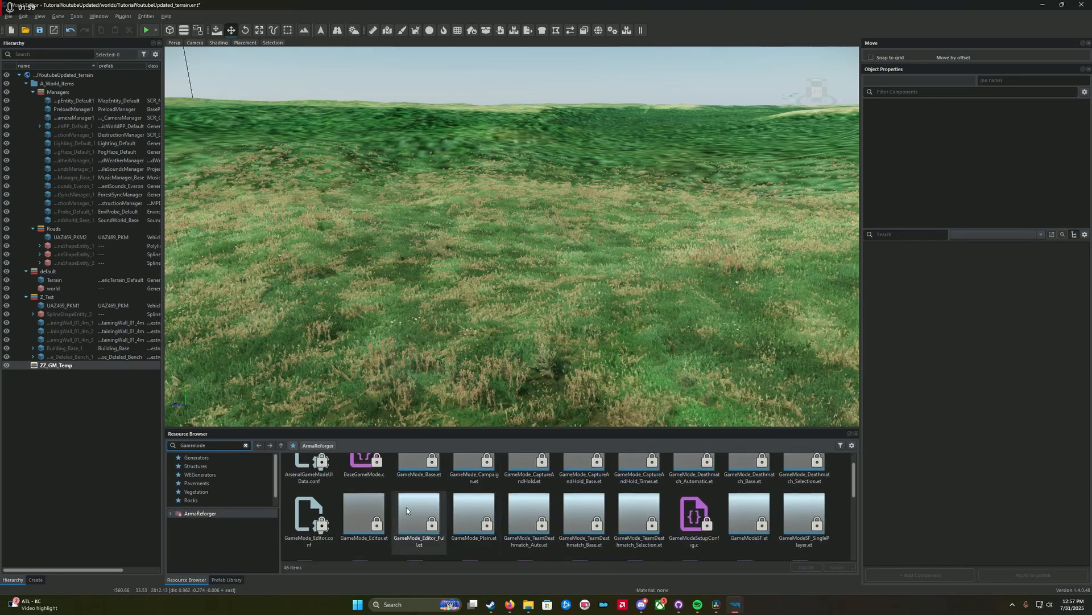
{"action": "left_click", "coordinate": [365, 516]}
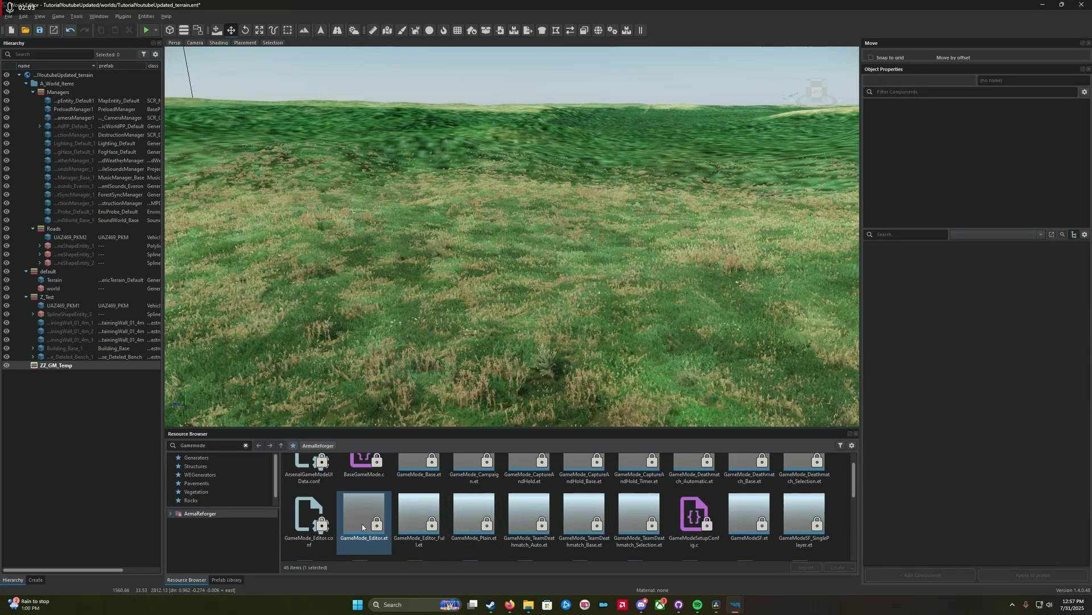
{"action": "left_click_drag", "start_coordinate": [365, 519], "coordinate": [394, 341]}
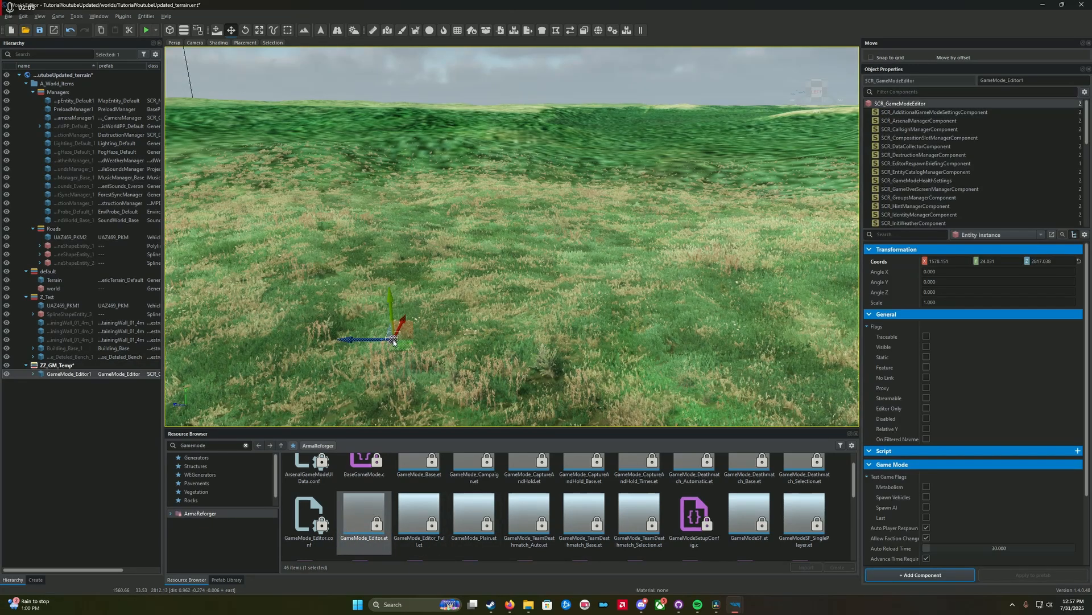
Search the resources for "factionmanager" and place the FactionManager_Editor.et prefab beside the game mode entity.
{"action": "double_click", "coordinate": [220, 445]}
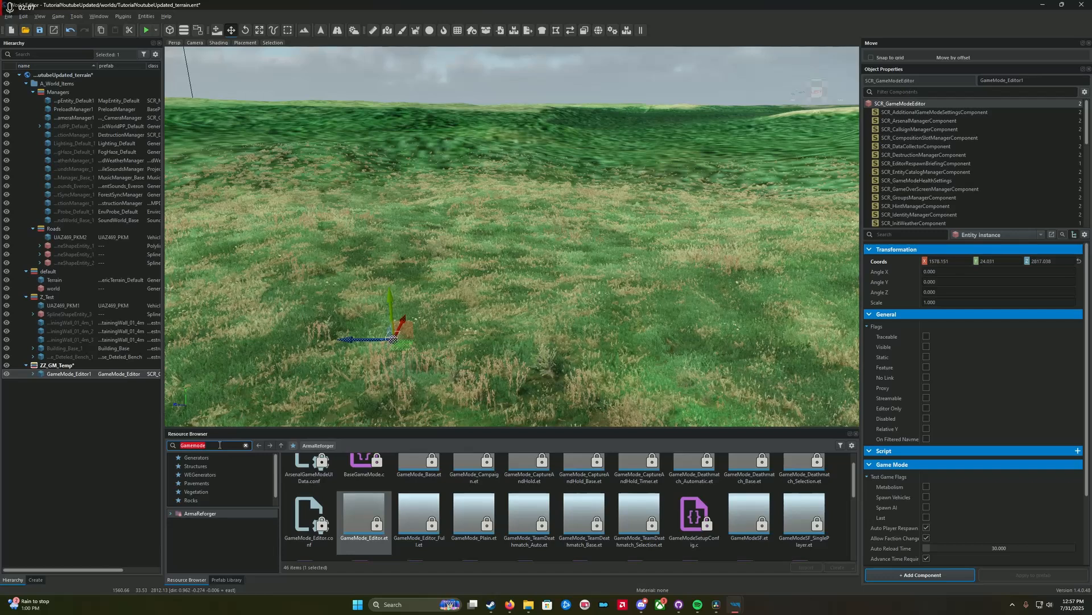
{"action": "type", "text": "factionmanager"}
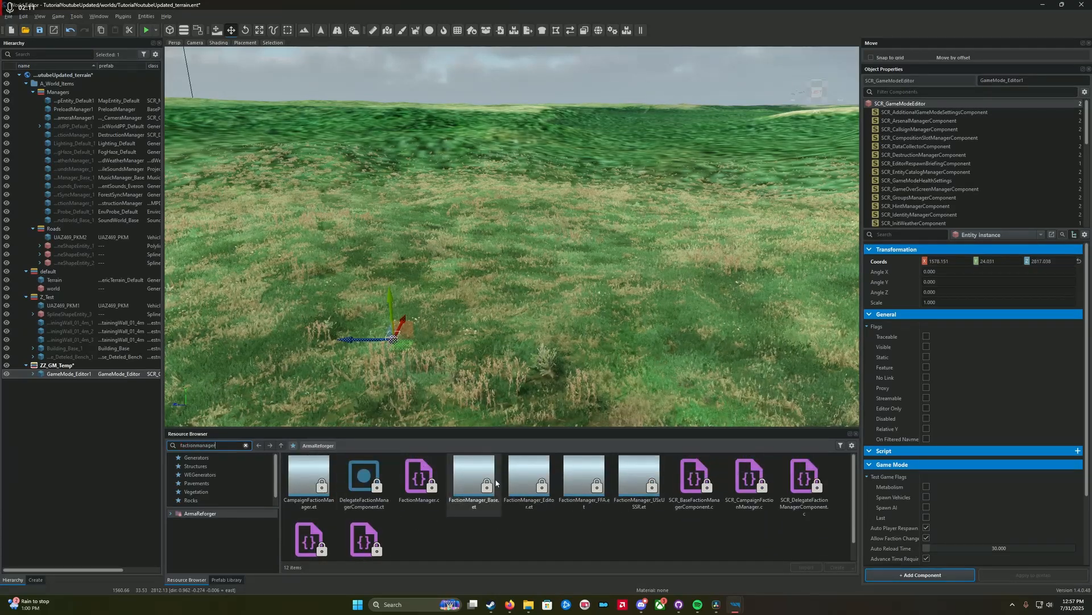
{"action": "left_click_drag", "start_coordinate": [528, 474], "coordinate": [412, 364]}
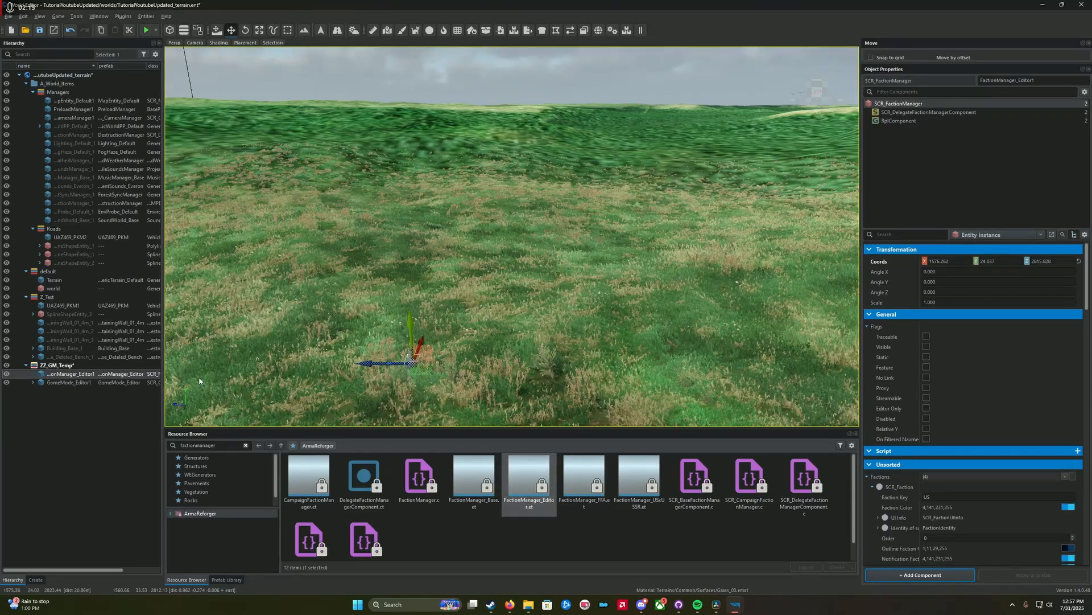
Search the resources for "loadoutmanager", place the LoadoutManager_Editor.et prefab beside the faction manager, and save the world.
{"action": "double_click", "coordinate": [221, 444]}
{"action": "type", "text": "loadout"}
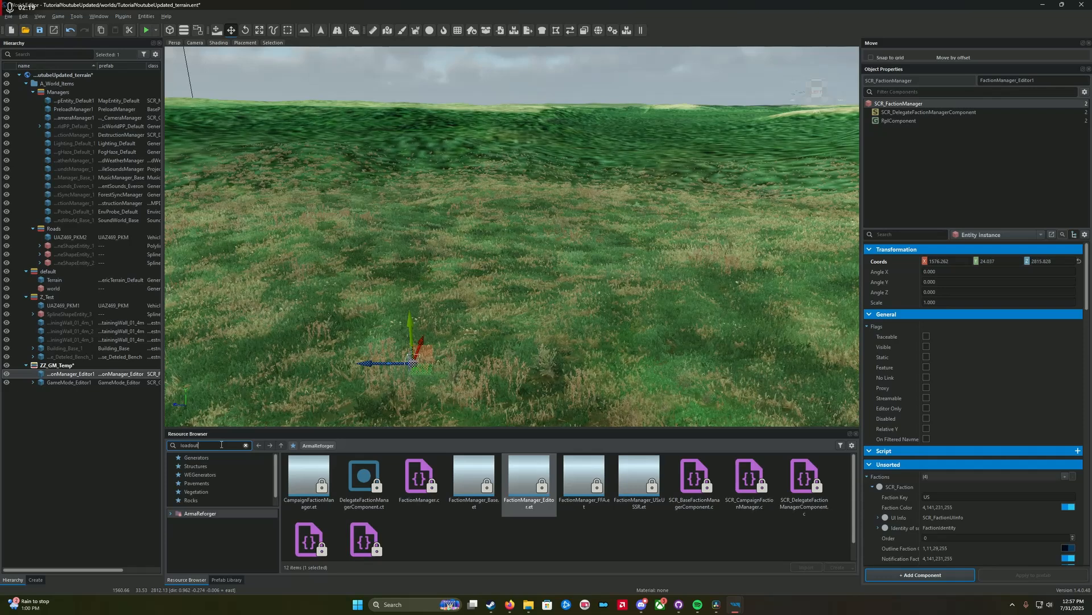
{"action": "type", "text": "manager"}
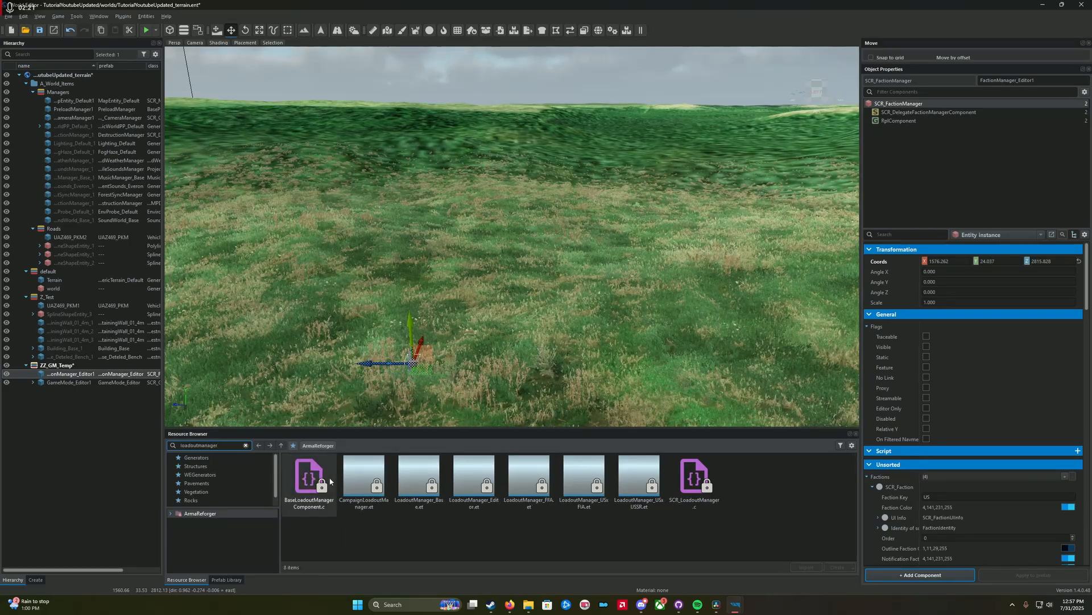
{"action": "left_click_drag", "start_coordinate": [474, 478], "coordinate": [444, 373]}
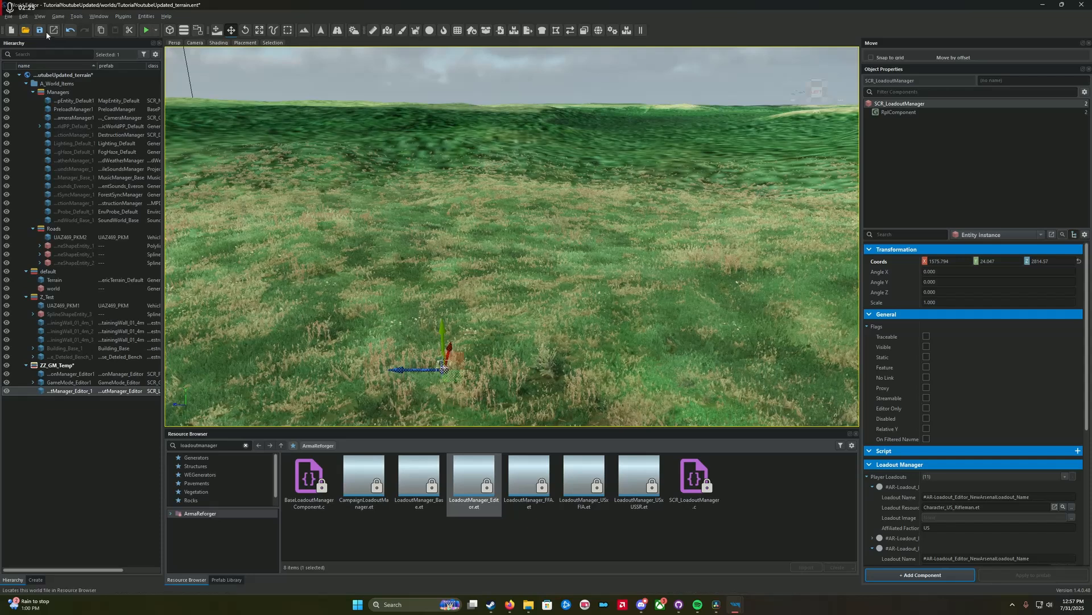
{"action": "key", "text": "ctrl+s"}
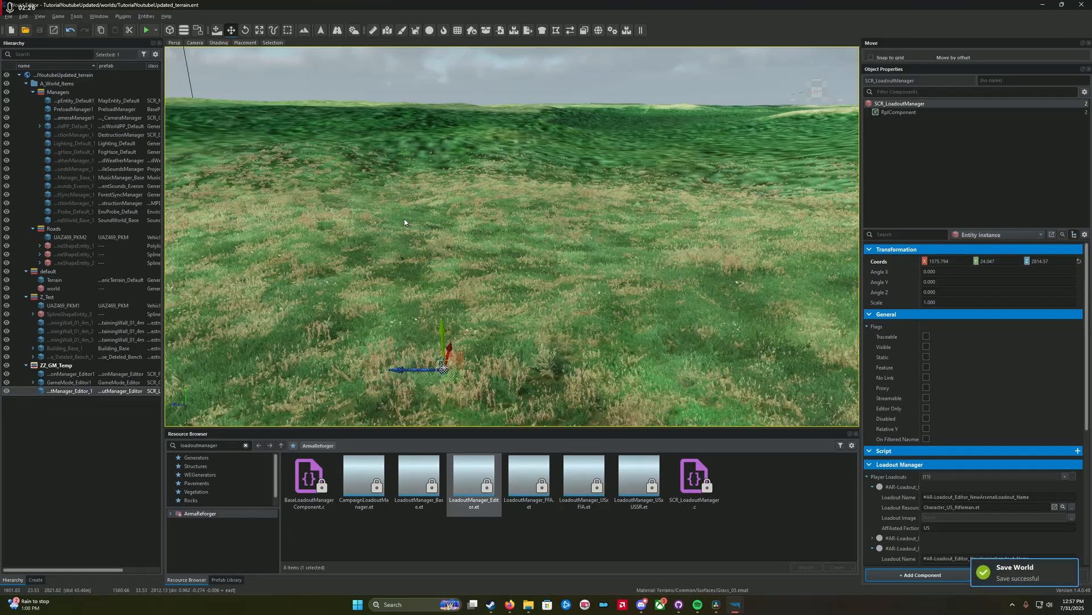
Turn off Play from Camera Position and play the world in fullscreen to test Game Master.
{"action": "left_click", "coordinate": [155, 30]}
{"action": "left_click", "coordinate": [174, 63]}
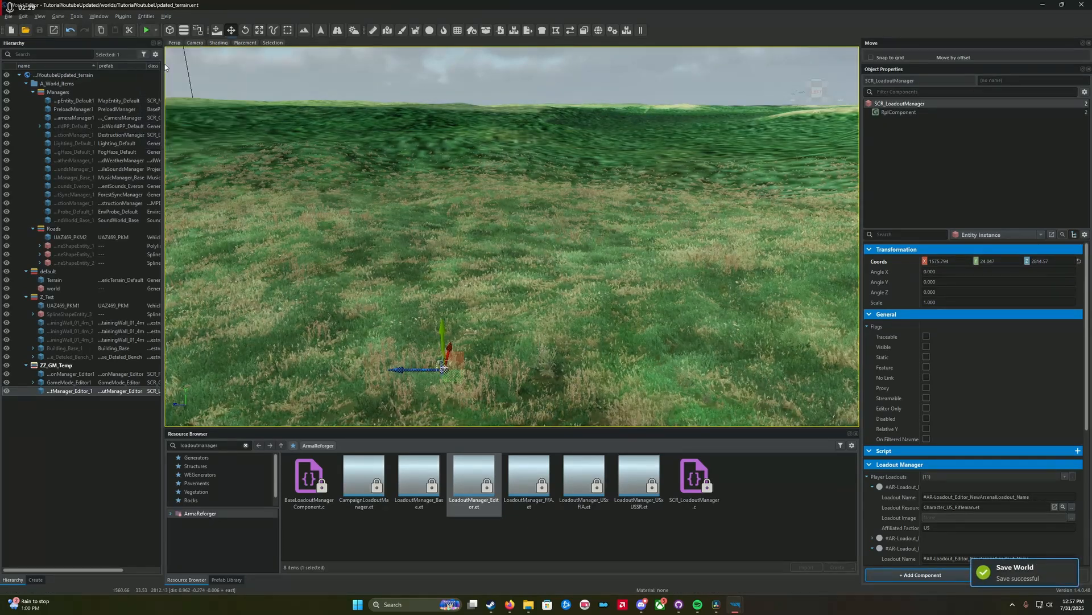
{"action": "left_click", "coordinate": [156, 33]}
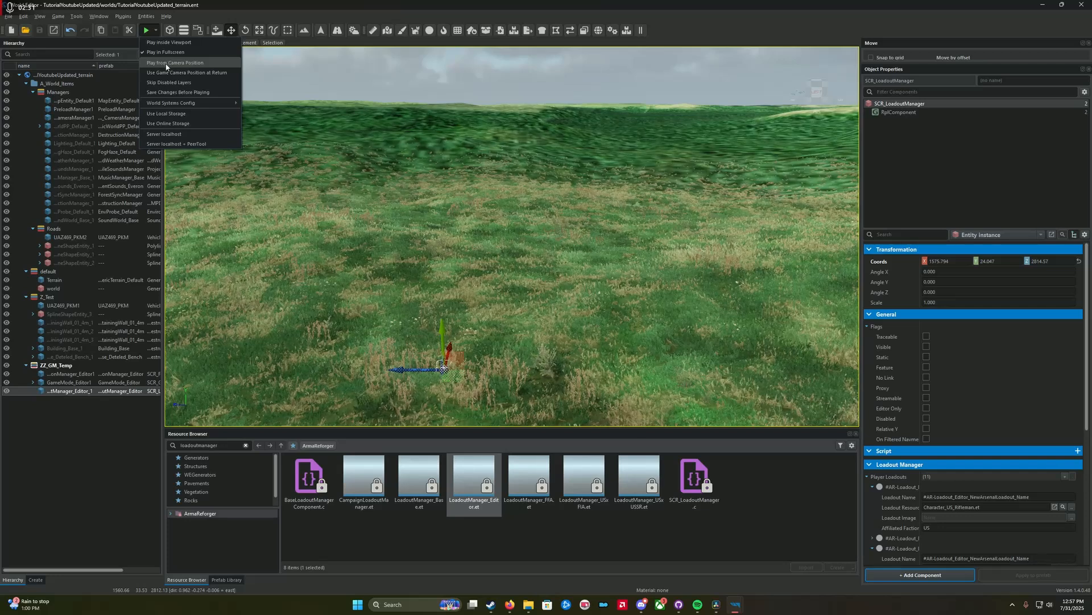
{"action": "left_click", "coordinate": [193, 4]}
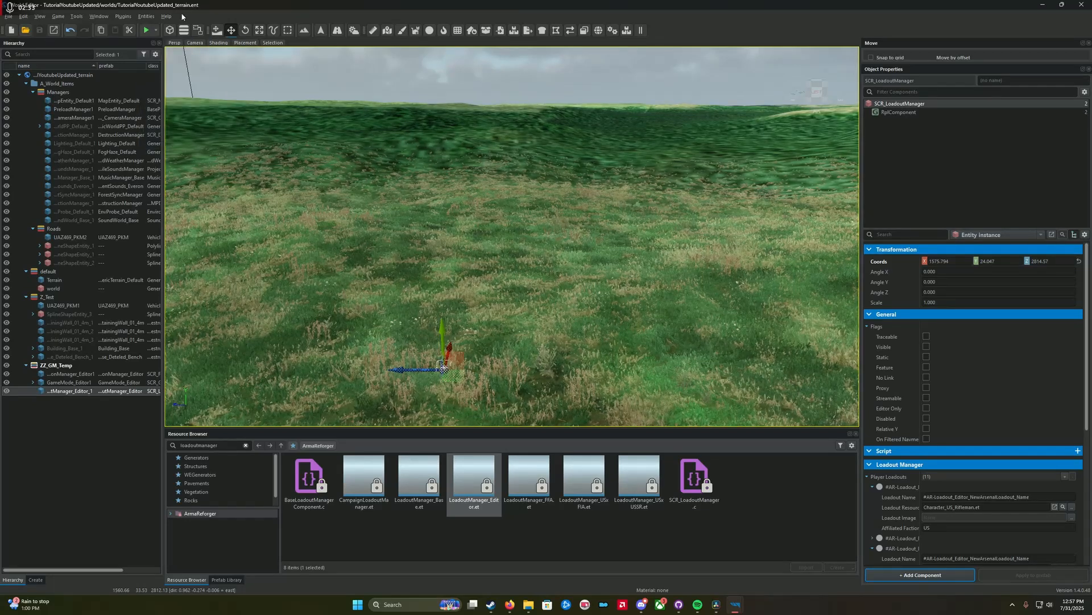
{"action": "left_click", "coordinate": [146, 31]}
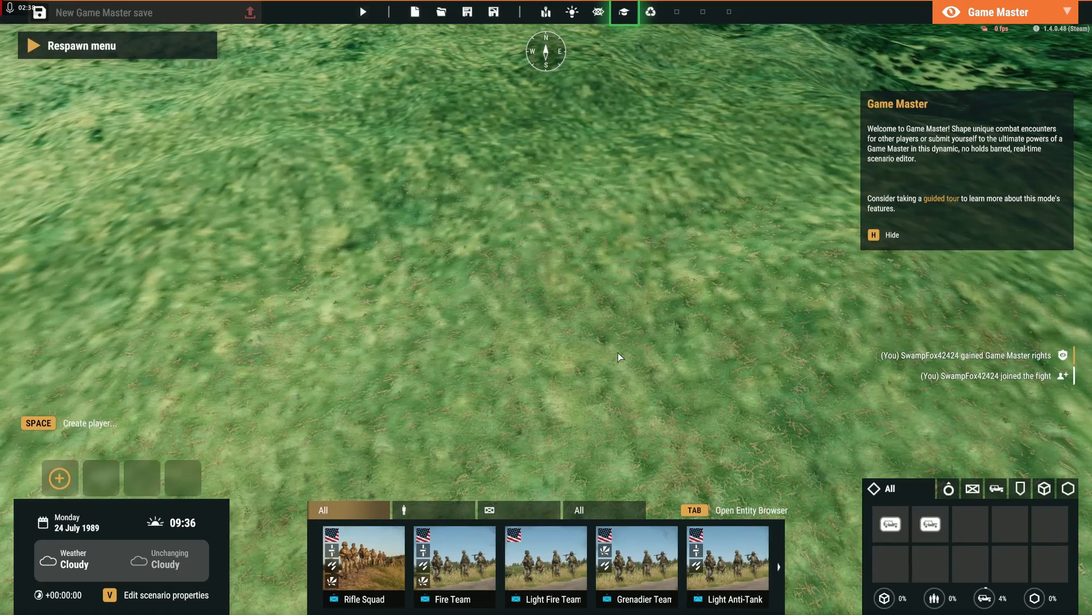
Create a player on the grassy terrain, take control as the character, and walk forward through the grass.
{"action": "right_click_drag", "start_coordinate": [579, 350], "coordinate": [599, 315]}
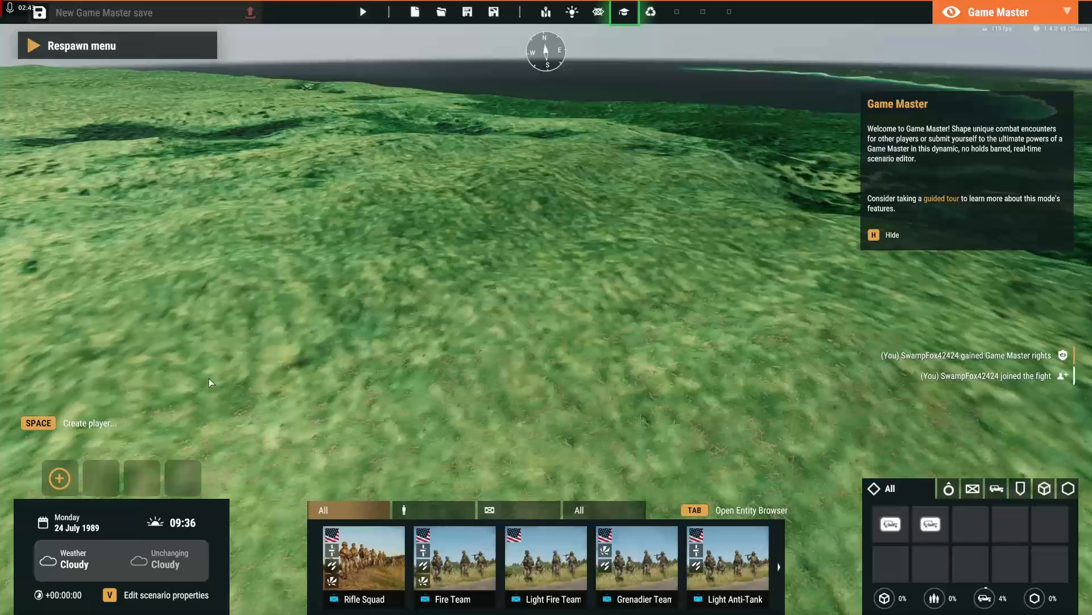
{"action": "left_click", "coordinate": [117, 420]}
{"action": "left_click", "coordinate": [146, 184]}
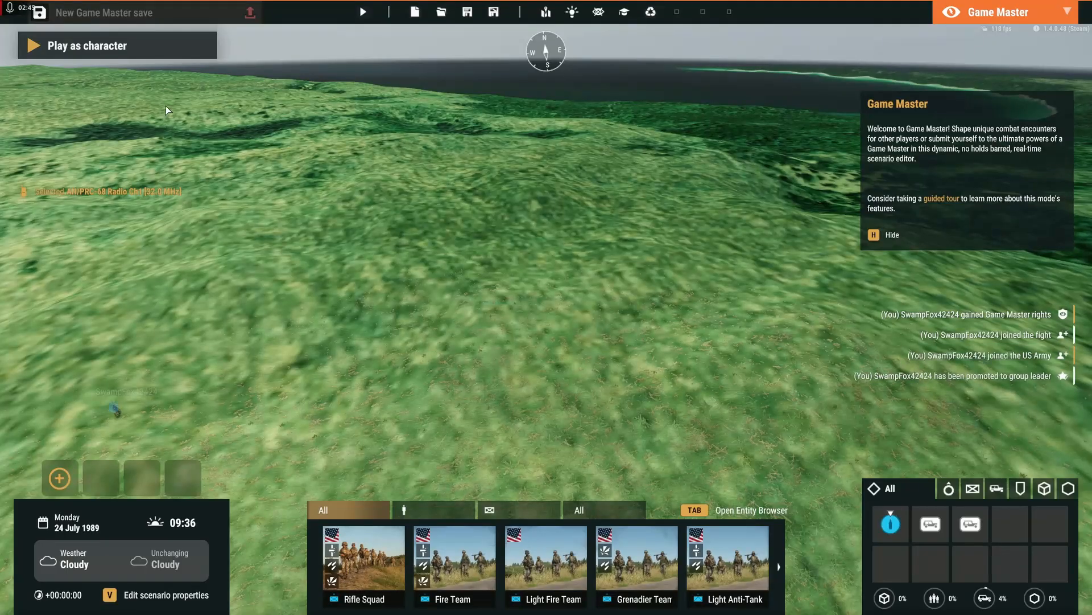
{"action": "left_click", "coordinate": [114, 45]}
{"action": "key", "text": "w"}
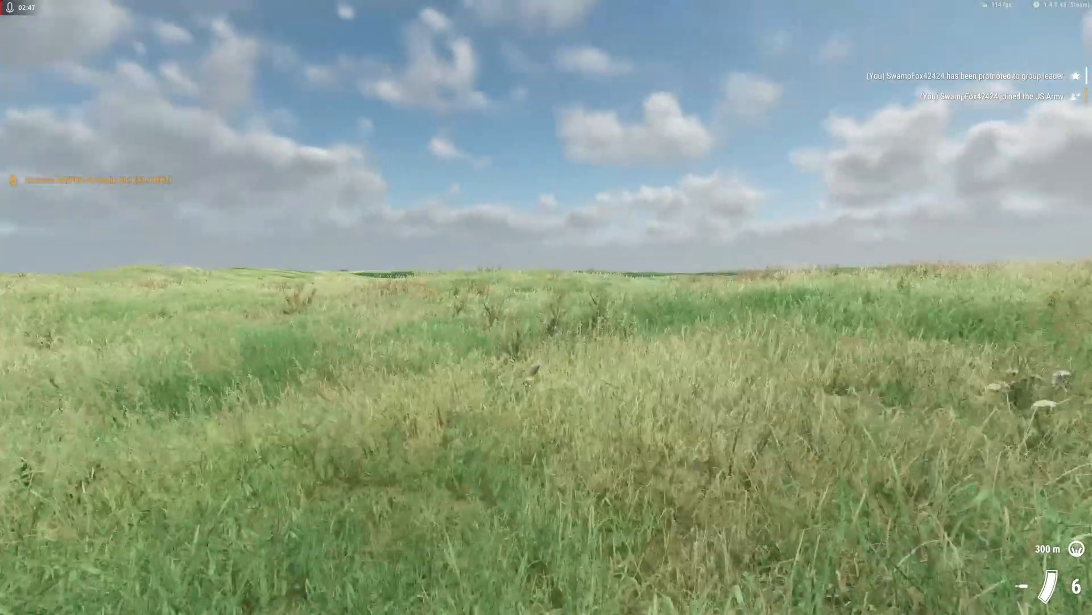
Return to the Game Master view, fly over the terrain, and teleport the player to the green slope beyond the narrow path.
{"action": "key", "text": "y"}
{"action": "key", "text": "w"}
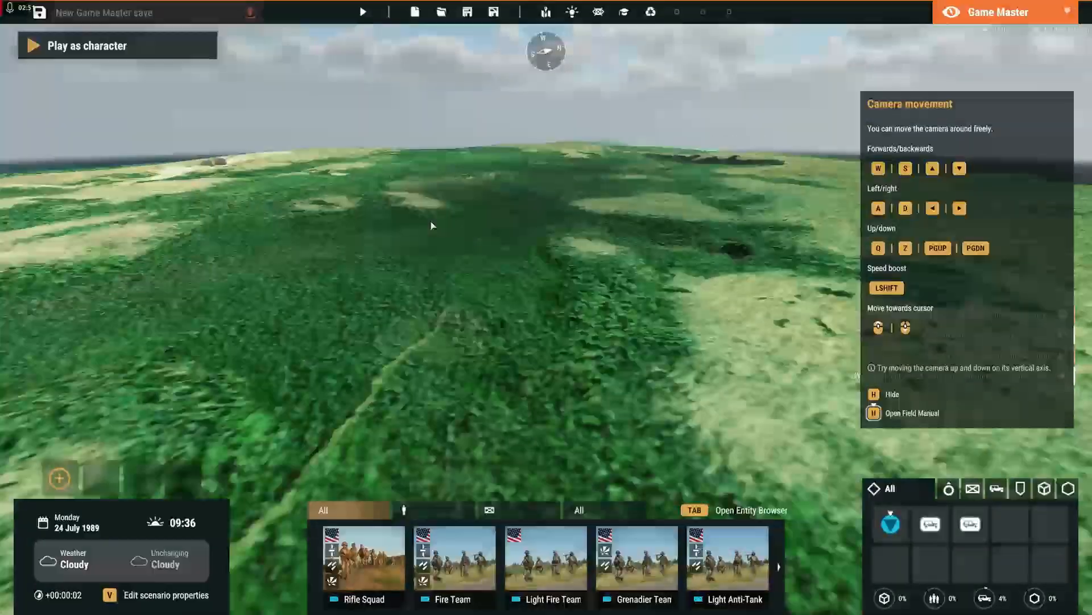
{"action": "right_click", "coordinate": [434, 224]}
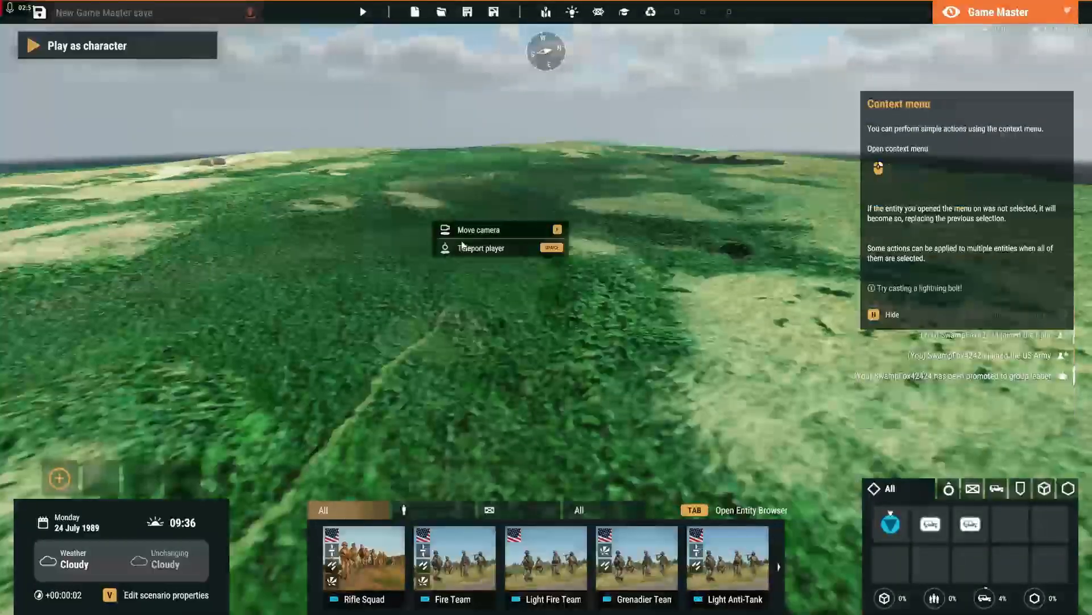
{"action": "left_click", "coordinate": [457, 243]}
Examine the surrounding terrain while moving forward and turning the view, and exit play mode to the World Editor.
{"action": "mouse_move", "coordinate": [445, 246]}
{"action": "right_mouse_down"}
{"action": "mouse_move", "coordinate": [381, 280]}
{"action": "mouse_move", "coordinate": [210, 291]}
{"action": "mouse_move", "coordinate": [211, 269]}
{"action": "mouse_move", "coordinate": [272, 273]}
{"action": "right_mouse_up"}
{"action": "right_click_drag", "start_coordinate": [591, 251], "coordinate": [743, 244]}
{"action": "key", "text": "w"}
{"action": "key", "text": "w"}
{"action": "key", "text": "w"}
{"action": "right_click_drag", "start_coordinate": [330, 228], "coordinate": [678, 202]}
{"action": "key", "text": "Escape"}
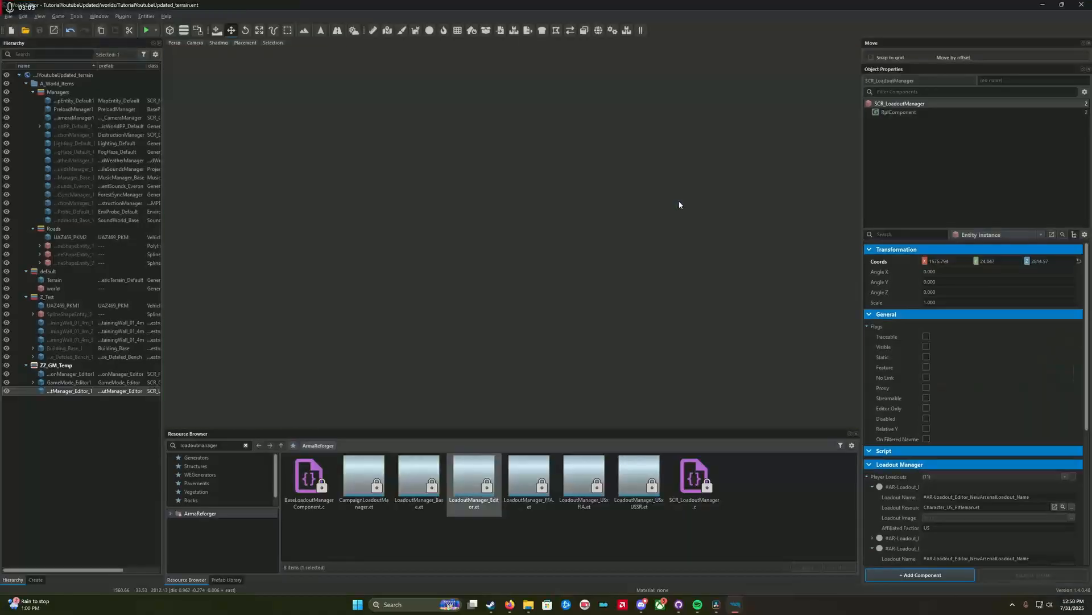